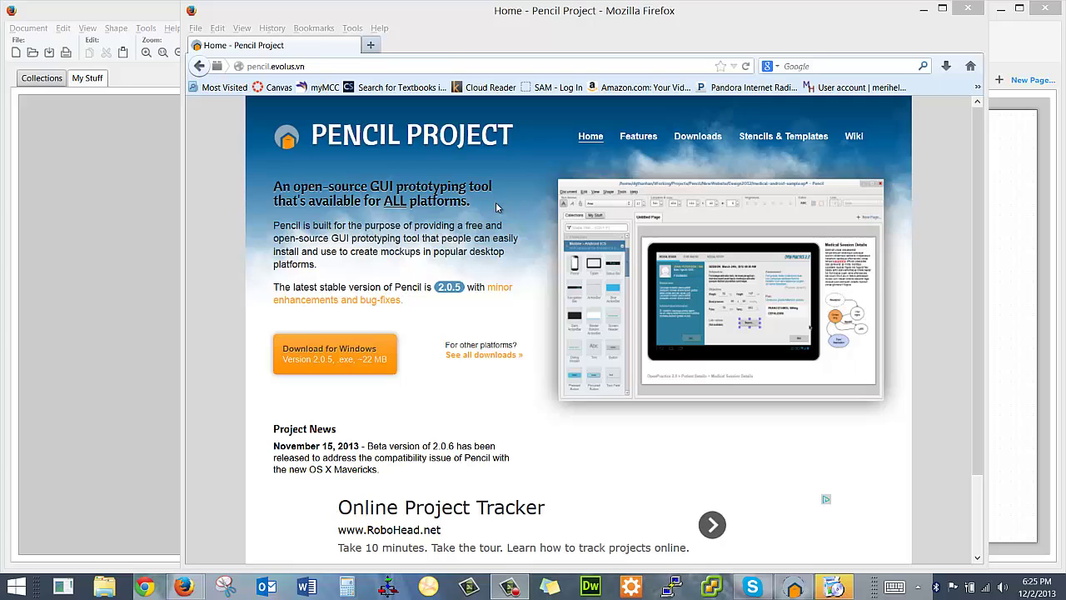
Step: Launch Pencil Sketching from Firefox's Tools menu
{"action": "left_click", "coordinate": [359, 30]}
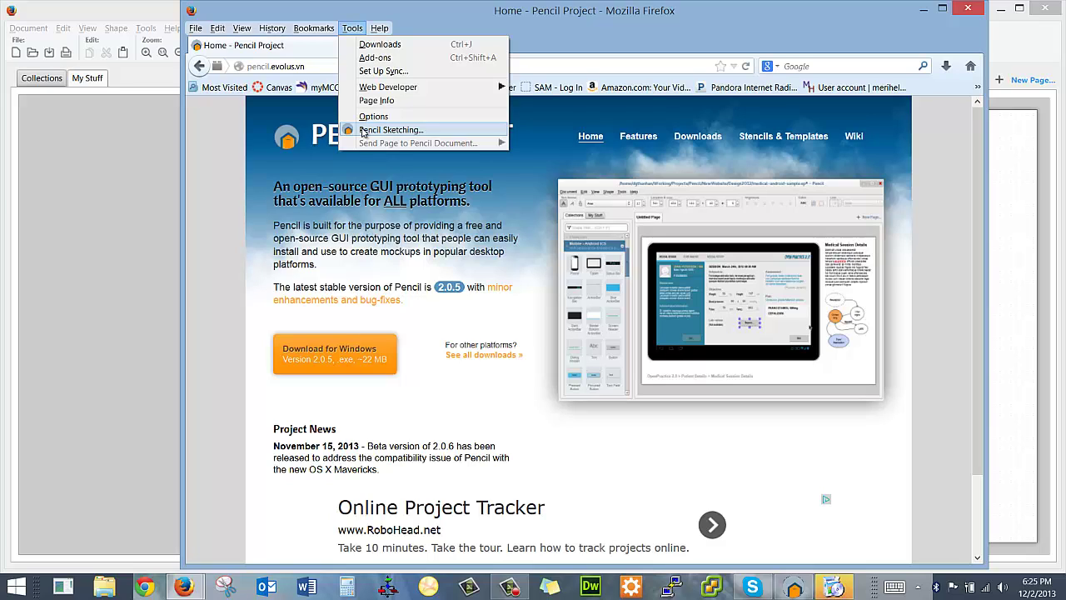
Step: Launch Pencil and start a new page with a solid black background colour
{"action": "left_click", "coordinate": [1012, 167]}
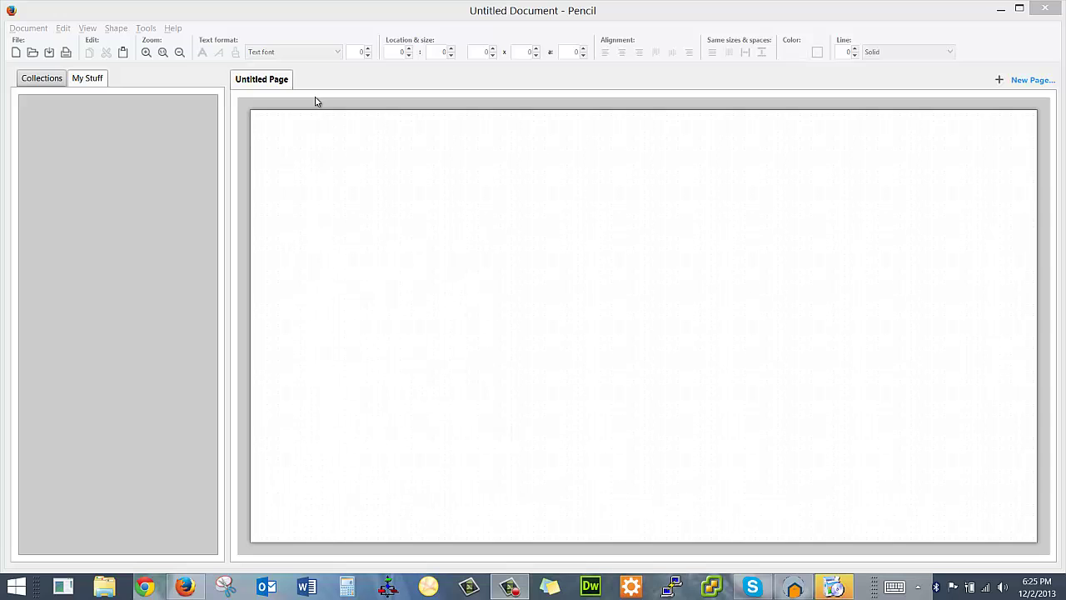
{"action": "right_click", "coordinate": [297, 82]}
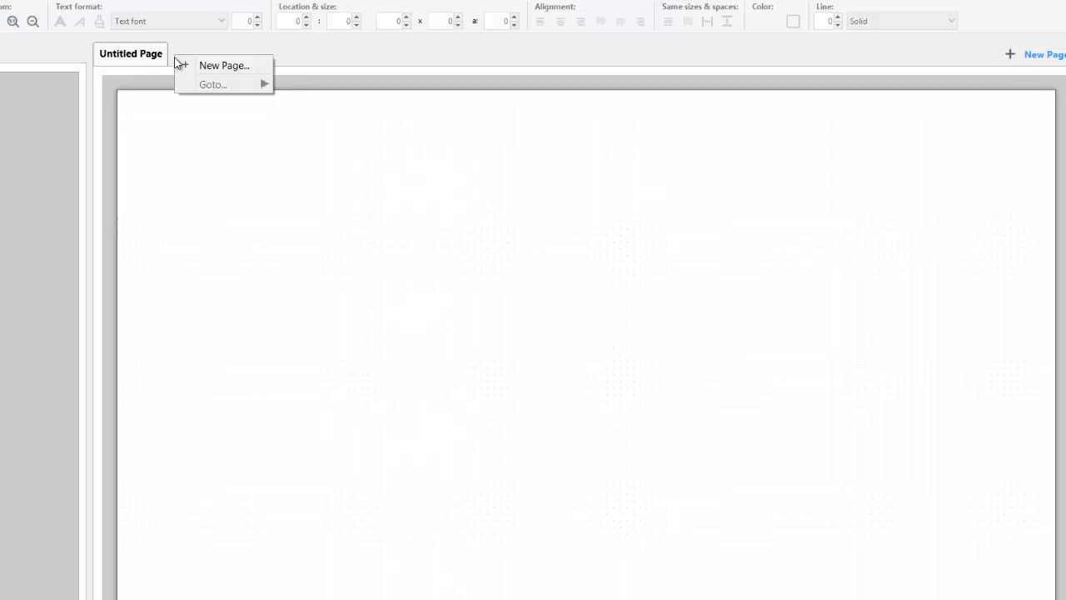
{"action": "left_click", "coordinate": [105, 50]}
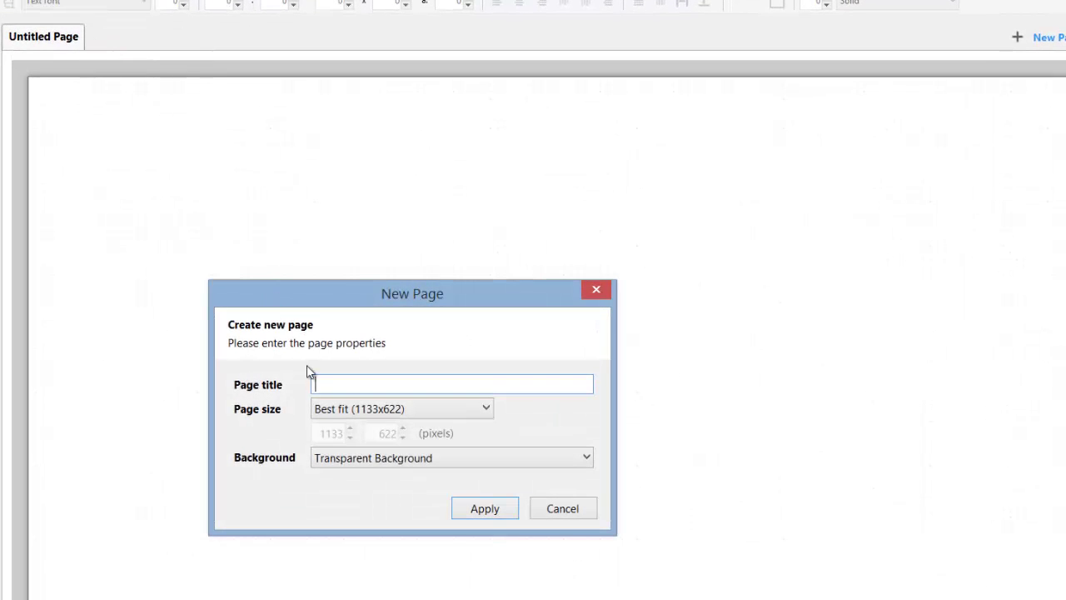
{"action": "left_click", "coordinate": [376, 415]}
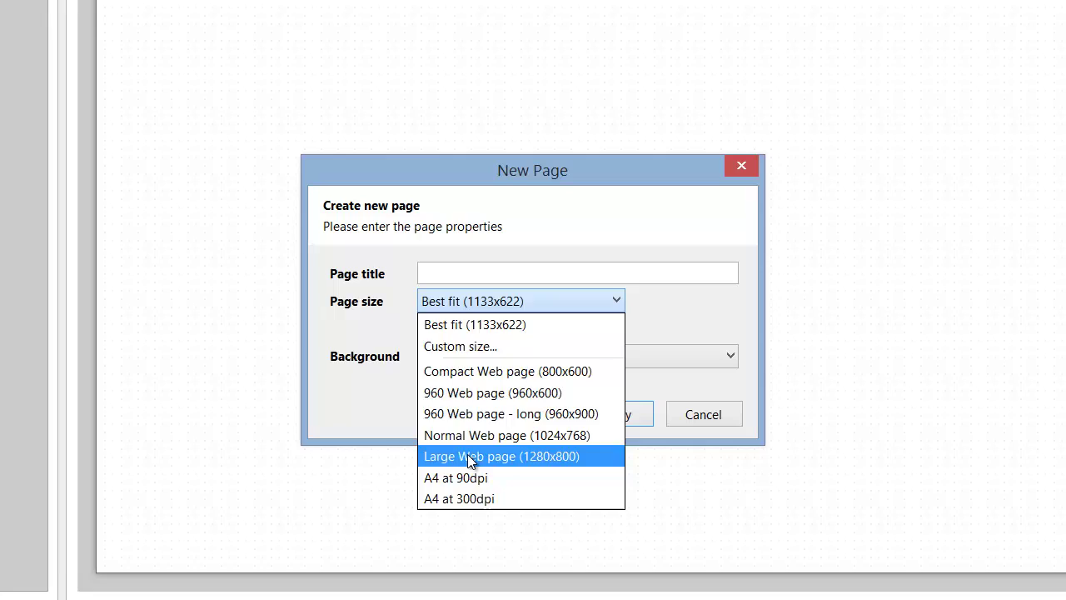
{"action": "left_click", "coordinate": [470, 461]}
{"action": "left_click", "coordinate": [558, 358]}
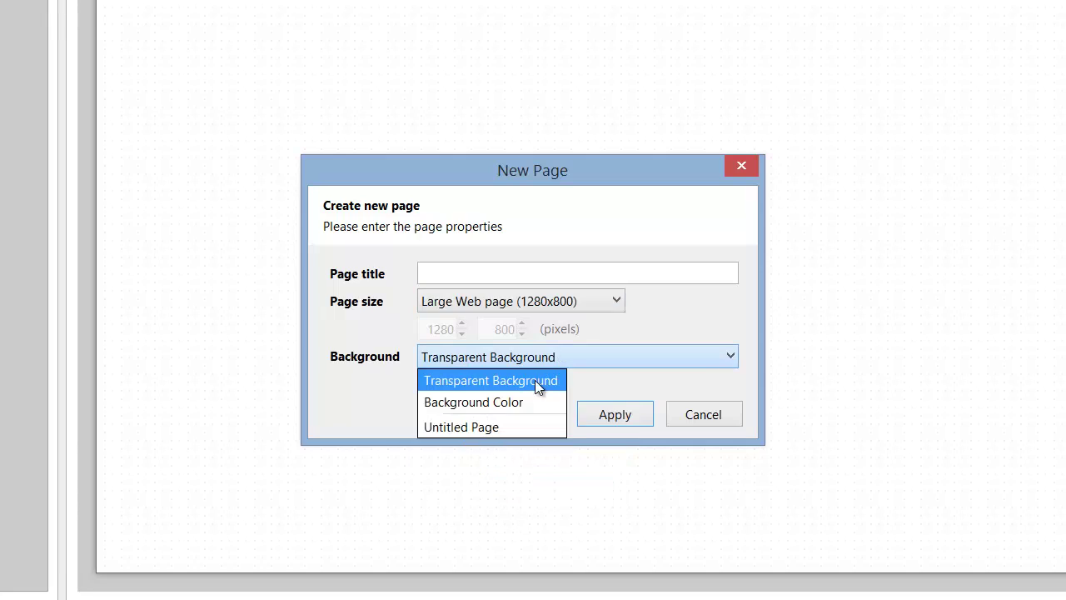
{"action": "left_click", "coordinate": [519, 402]}
{"action": "left_click", "coordinate": [730, 365]}
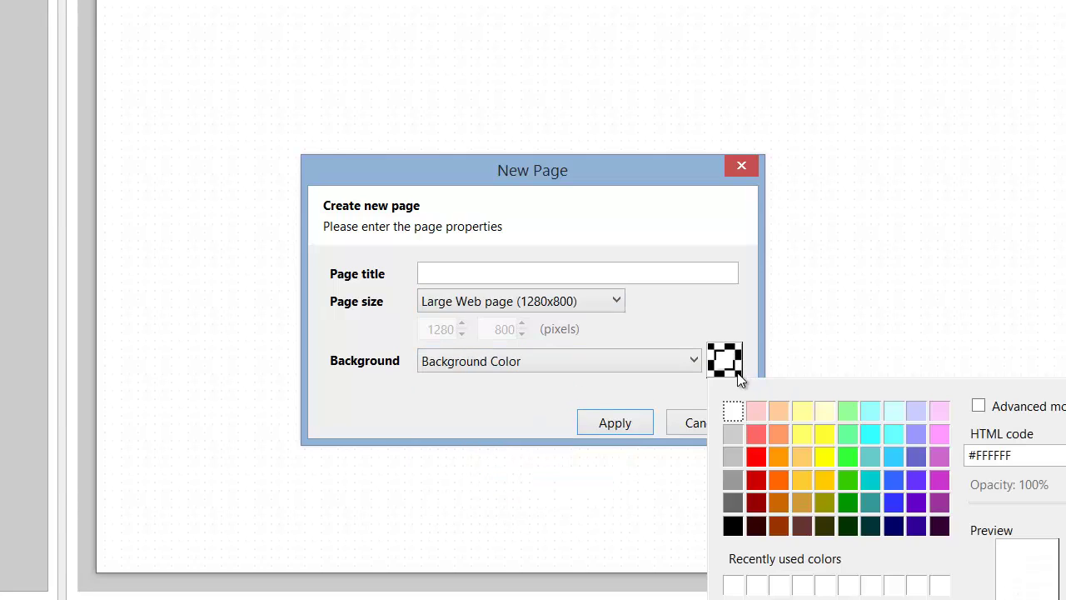
{"action": "left_click", "coordinate": [733, 526]}
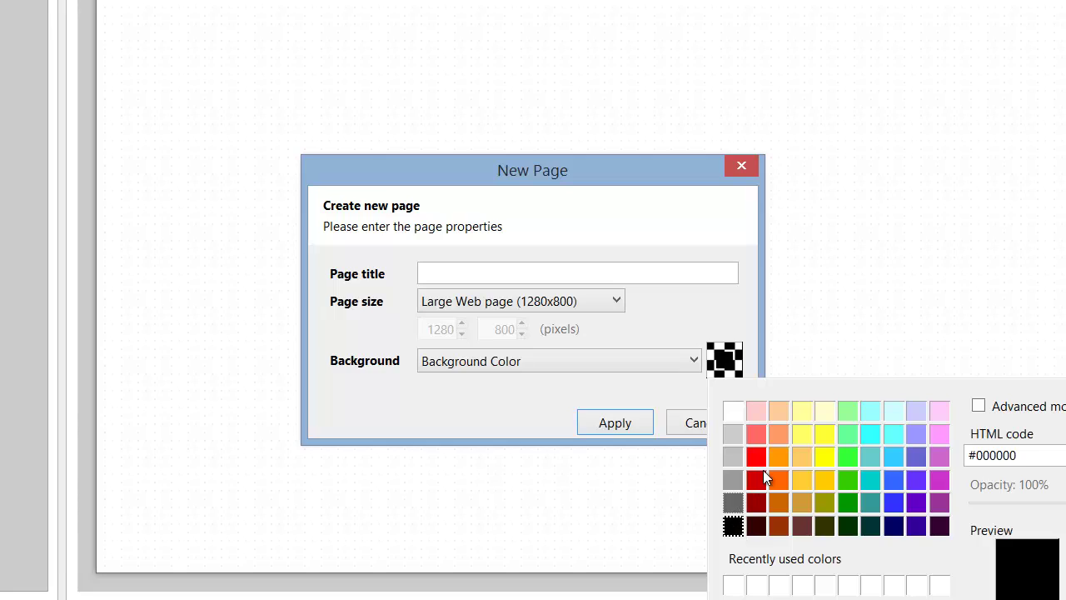
{"action": "left_click", "coordinate": [587, 416]}
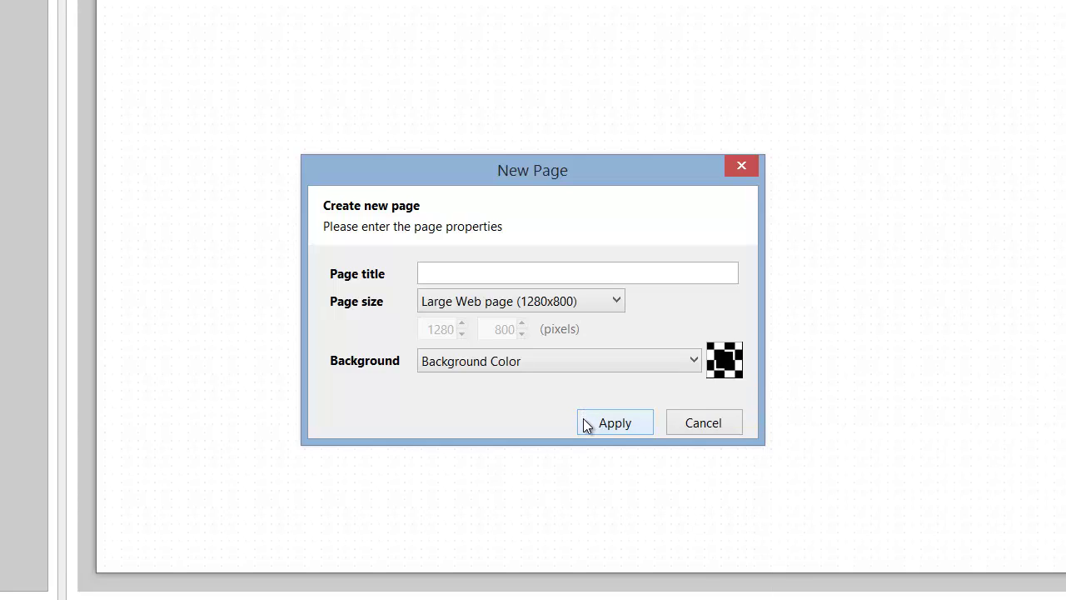
Step: Title the page 'Sample' and set its size to Normal Web page (1024x768)
{"action": "left_click", "coordinate": [543, 275]}
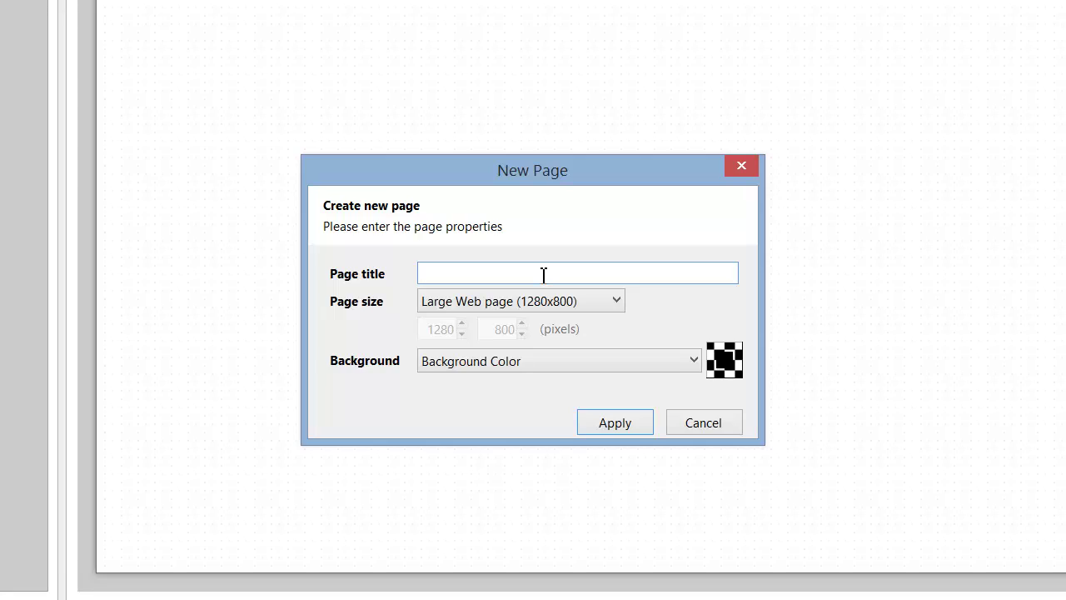
{"action": "type", "text": "Sample"}
{"action": "left_click", "coordinate": [605, 307]}
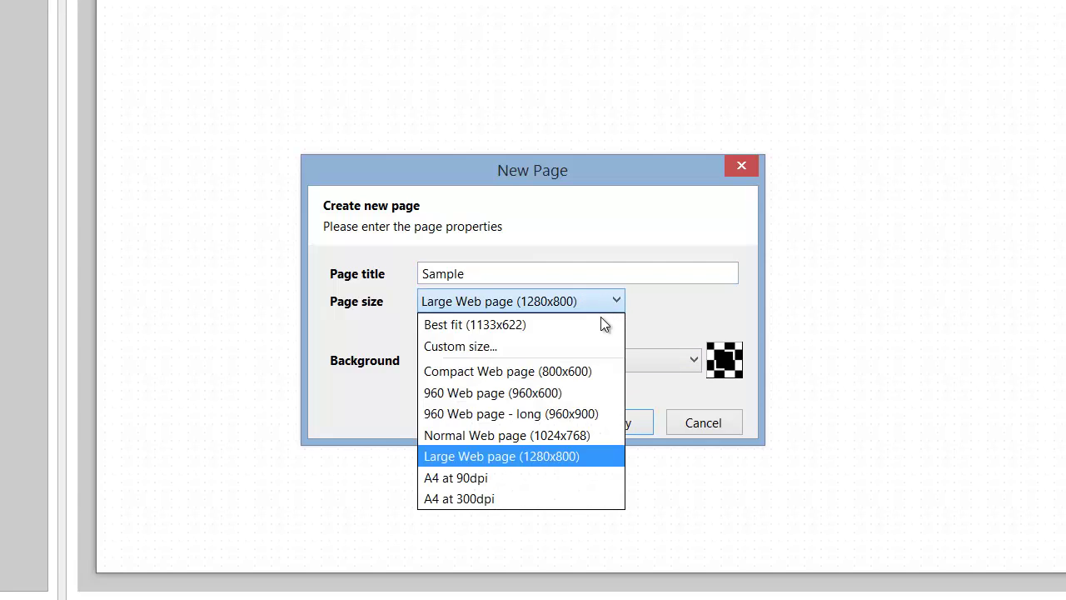
{"action": "left_click", "coordinate": [593, 435]}
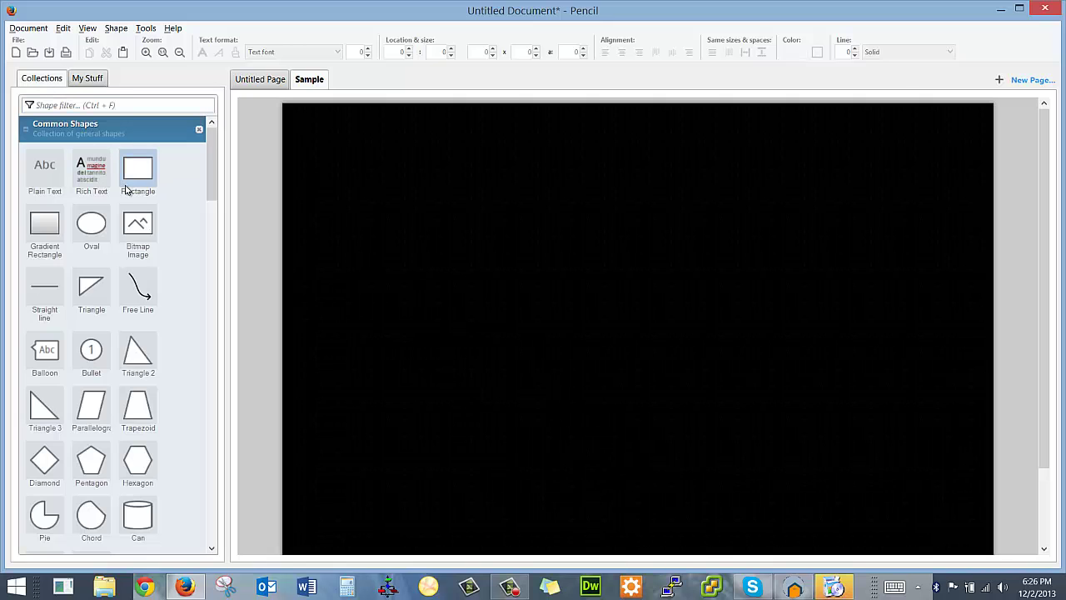
Step: Remove the Common Shapes collection from the shape palette
{"action": "scroll", "coordinate": [129, 192], "scroll_direction": "down", "scroll_amount": 3}
{"action": "scroll", "coordinate": [130, 192], "scroll_direction": "up", "scroll_amount": 3}
{"action": "left_click", "coordinate": [199, 130]}
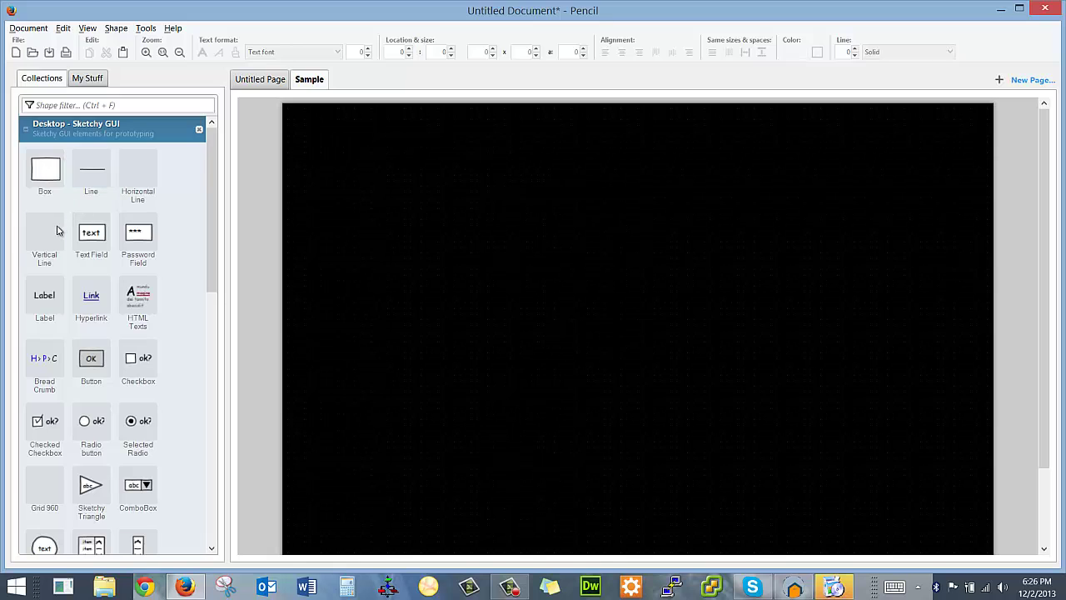
Step: Add a sketchy box at 30:5 sized 960x720 and fill it light grey
{"action": "left_click_drag", "start_coordinate": [45, 171], "coordinate": [436, 174]}
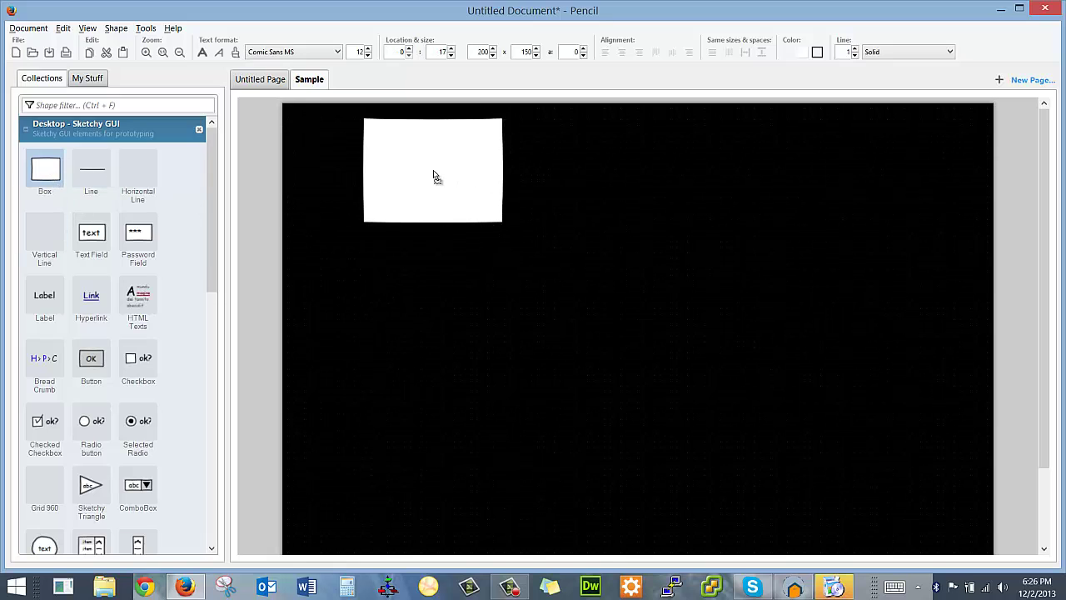
{"action": "double_click", "coordinate": [399, 54]}
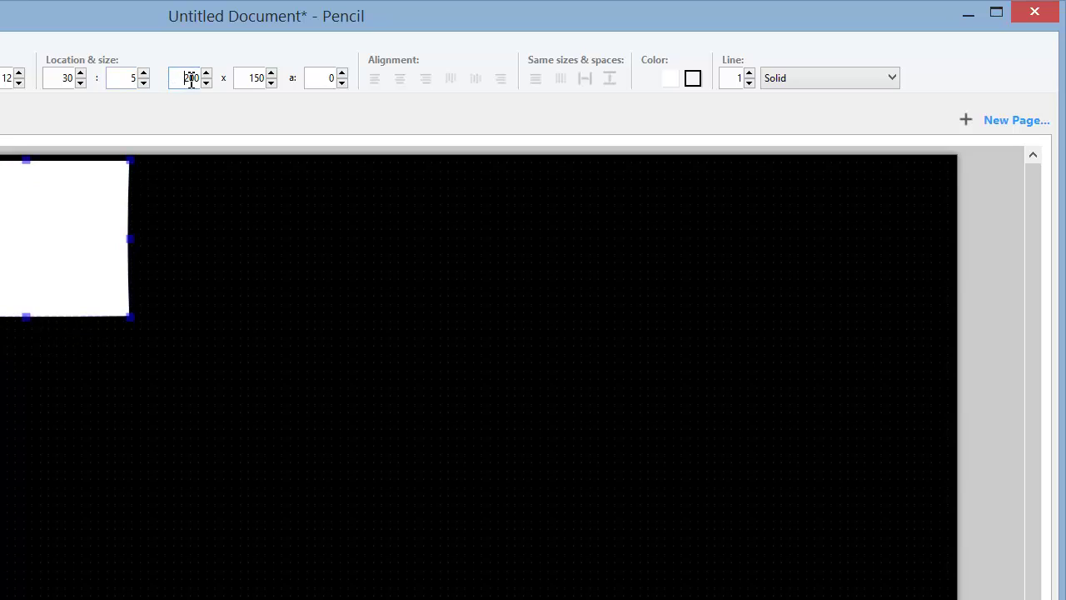
{"action": "type", "text": "960"}
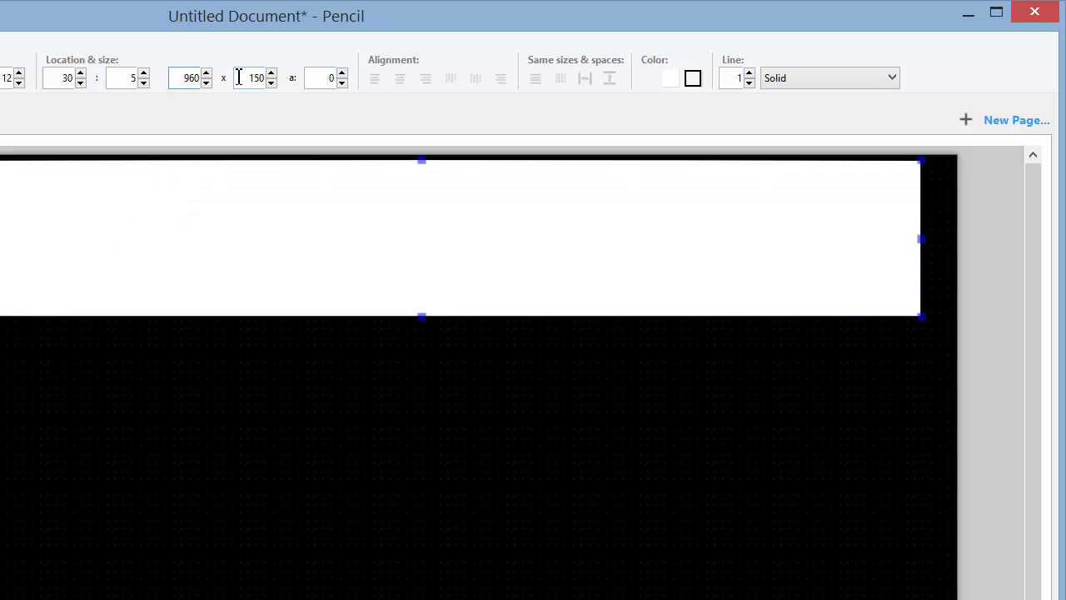
{"action": "left_click_drag", "start_coordinate": [247, 77], "coordinate": [273, 80]}
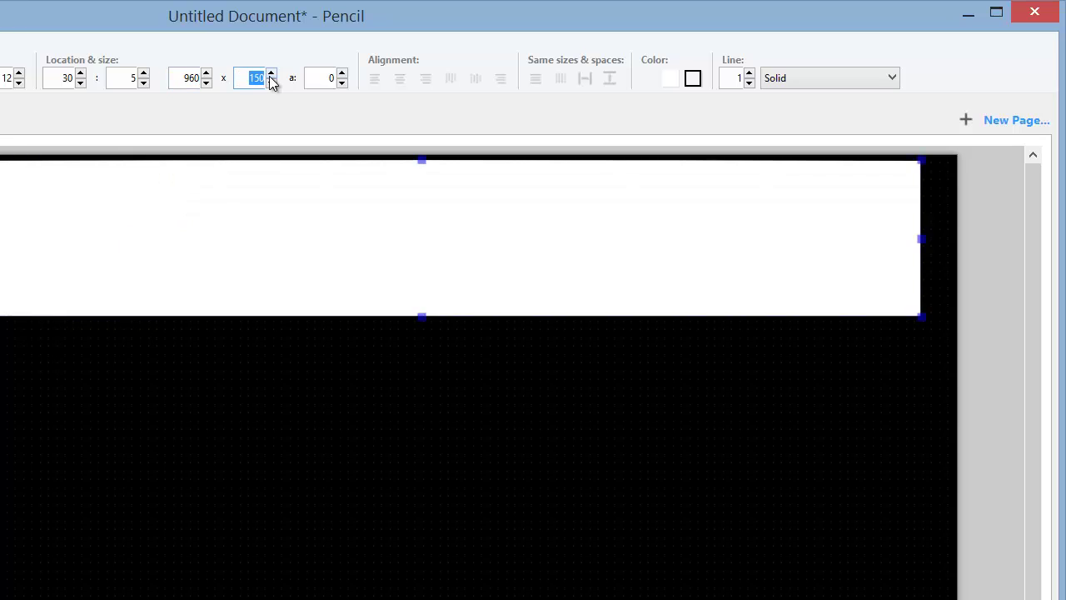
{"action": "type", "text": "700"}
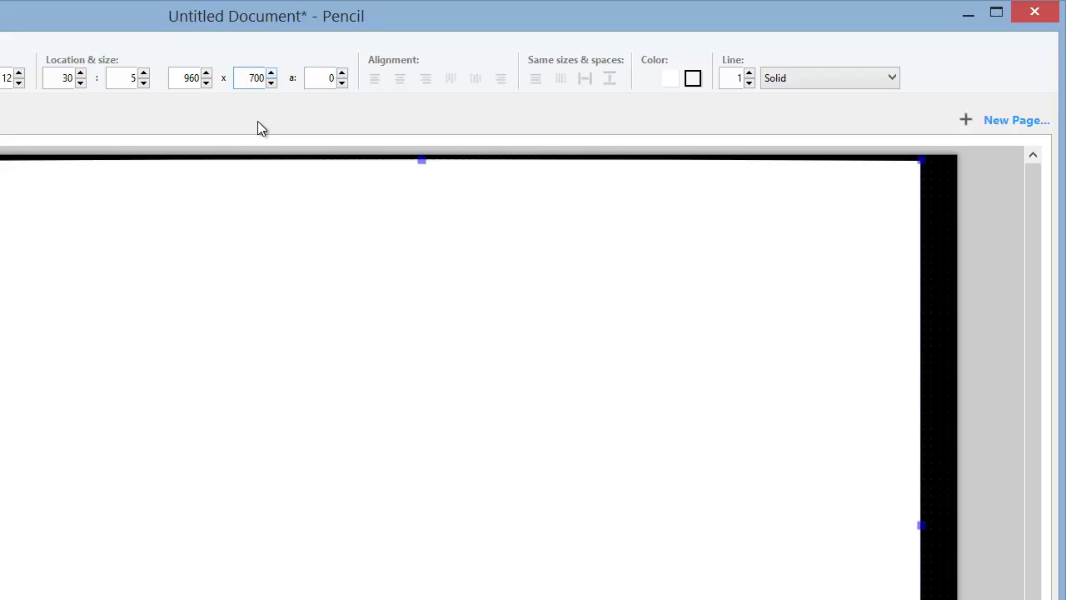
{"action": "scroll", "coordinate": [215, 362], "scroll_direction": "down", "scroll_amount": 2}
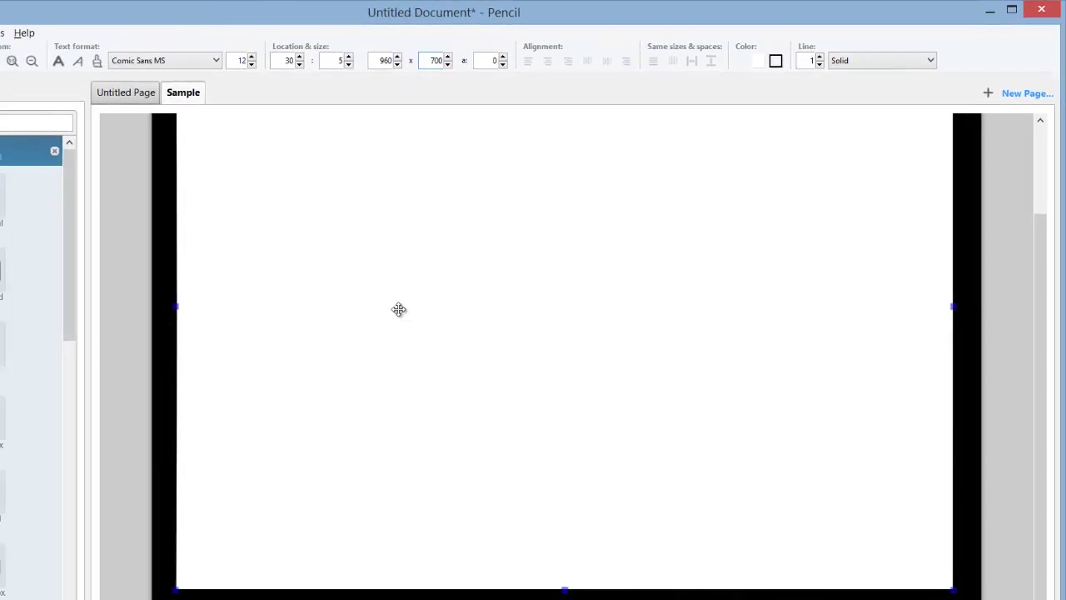
{"action": "scroll", "coordinate": [229, 346], "scroll_direction": "up", "scroll_amount": 2}
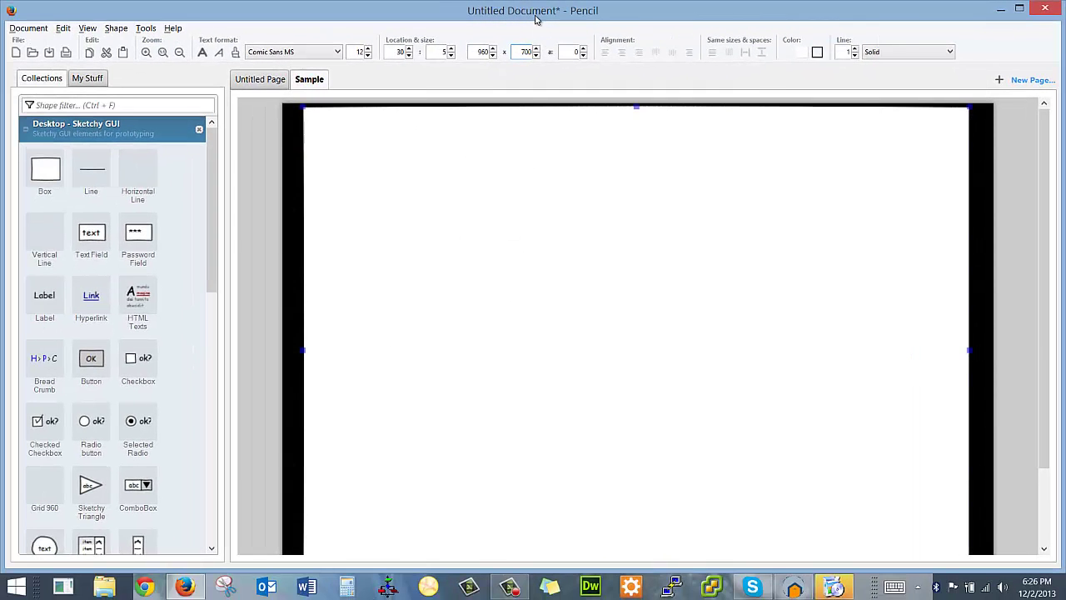
{"action": "double_click", "coordinate": [531, 51]}
{"action": "type", "text": "720"}
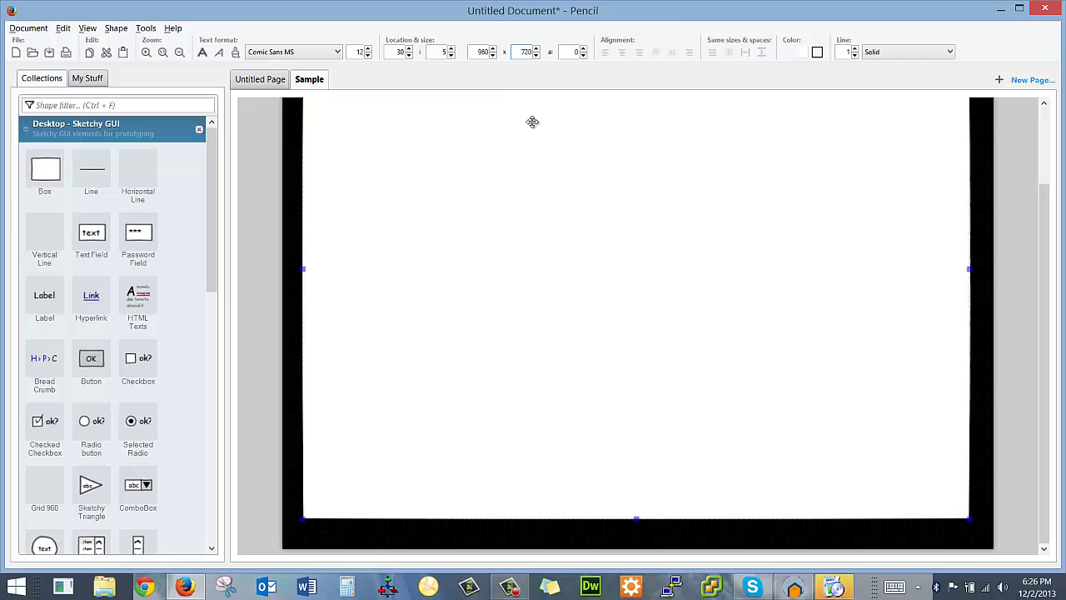
{"action": "scroll", "coordinate": [532, 122], "scroll_direction": "down", "scroll_amount": 3}
{"action": "scroll", "coordinate": [532, 122], "scroll_direction": "up", "scroll_amount": 3}
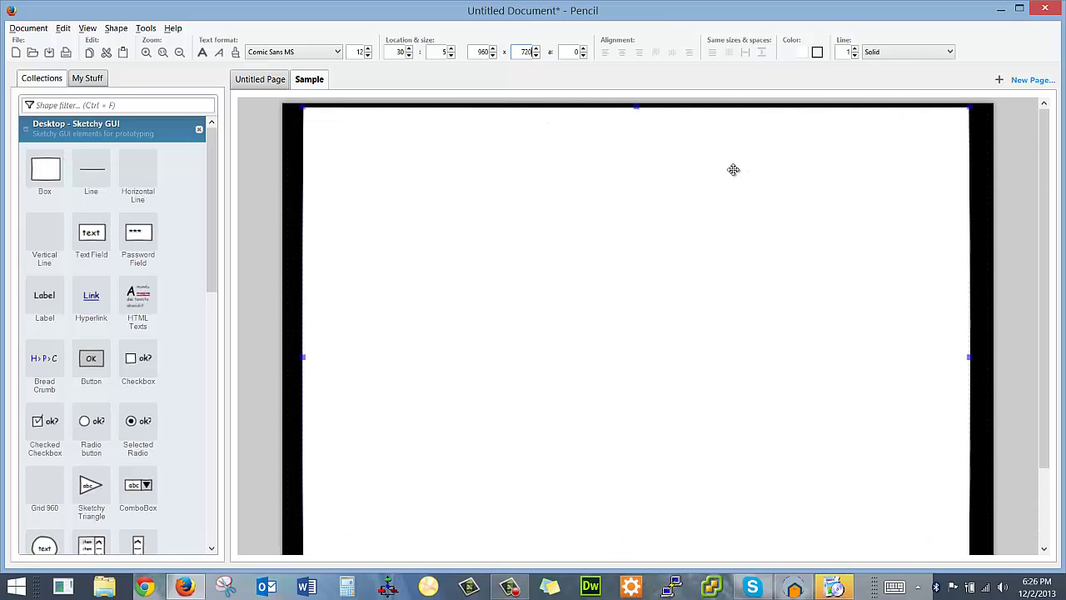
{"action": "left_click", "coordinate": [812, 53]}
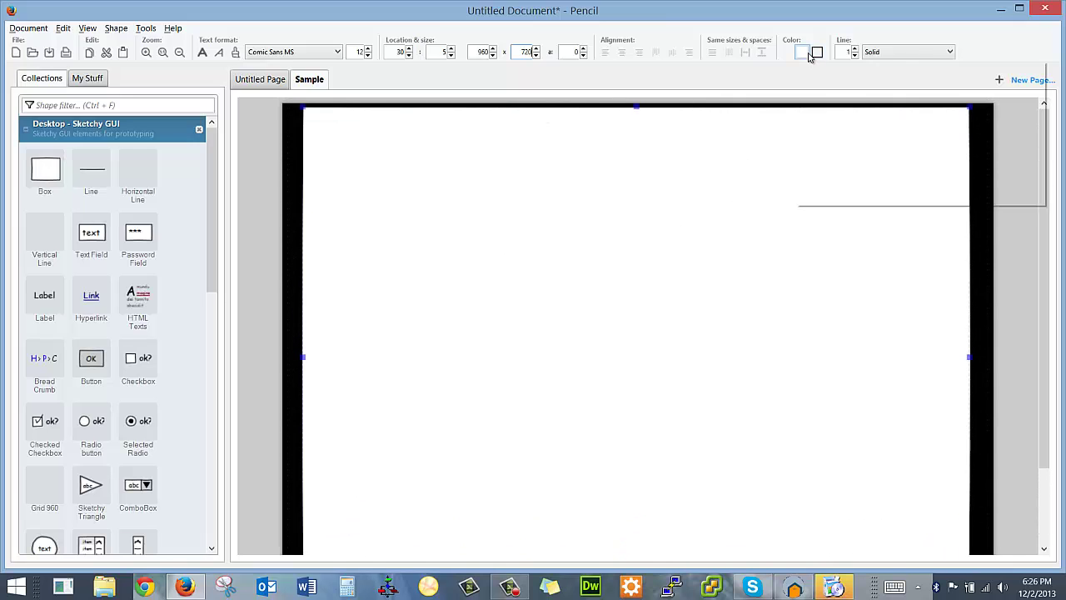
{"action": "left_click", "coordinate": [810, 107]}
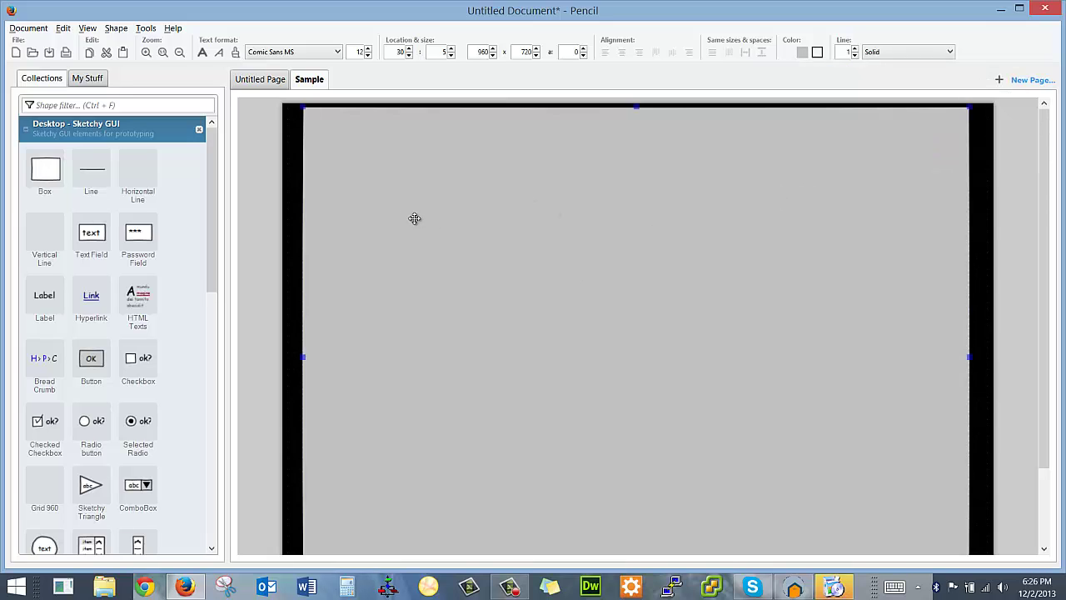
Step: Add a header box at 30:5 that is 960 wide and 120 tall
{"action": "left_click_drag", "start_coordinate": [46, 170], "coordinate": [374, 170]}
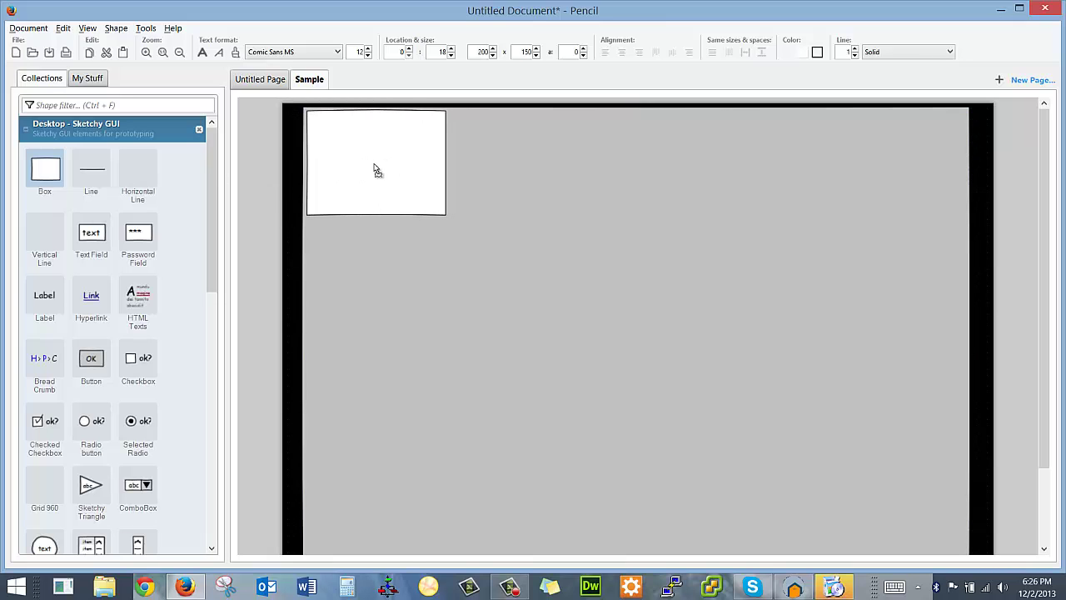
{"action": "left_click_drag", "start_coordinate": [444, 163], "coordinate": [878, 158]}
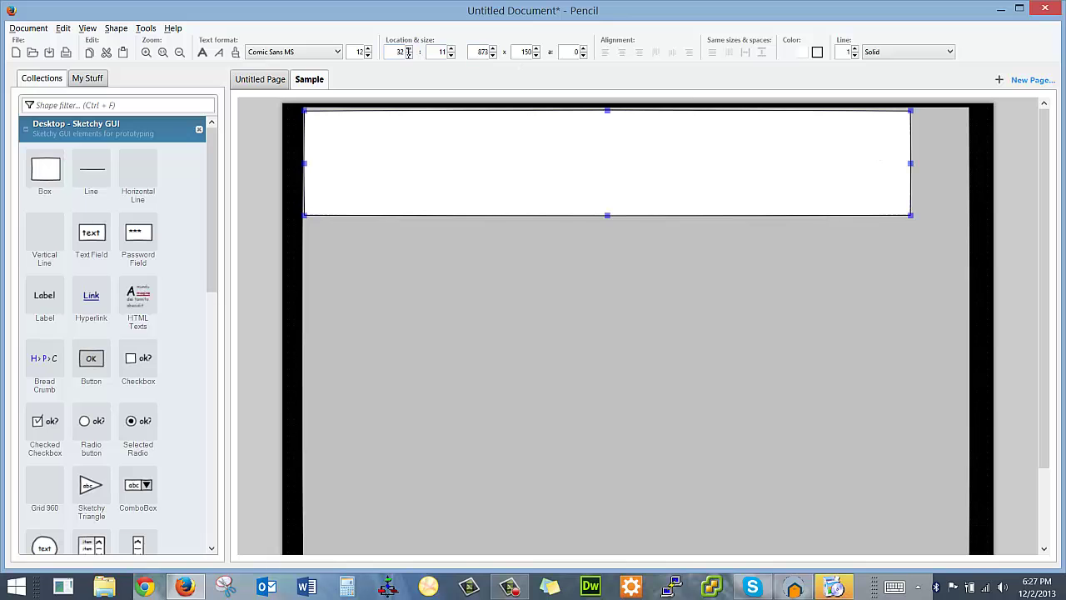
{"action": "left_click", "coordinate": [408, 54]}
{"action": "left_click", "coordinate": [408, 55]}
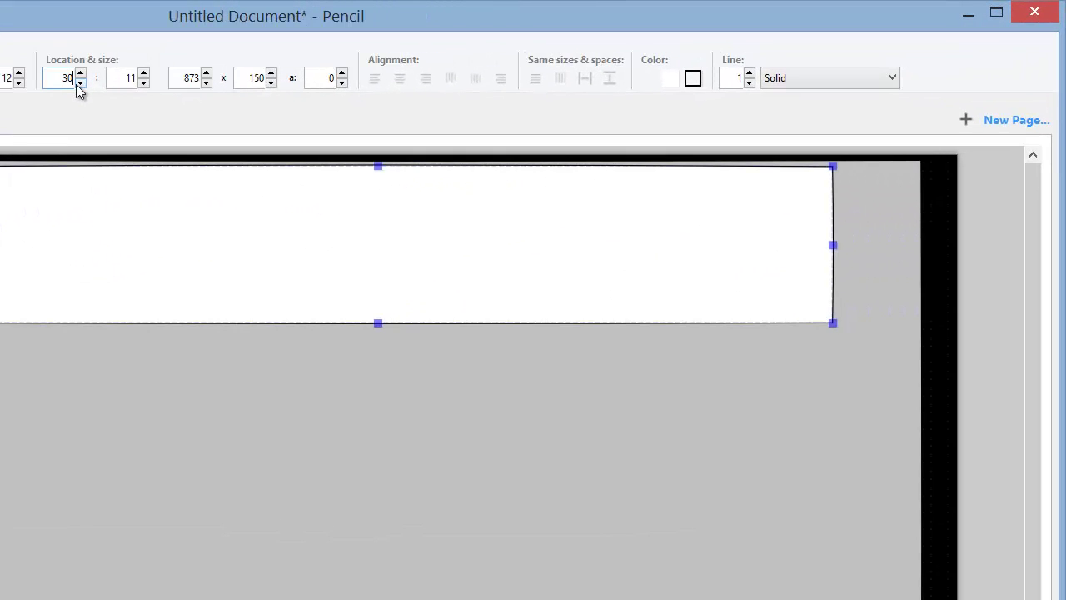
{"action": "left_click", "coordinate": [143, 83]}
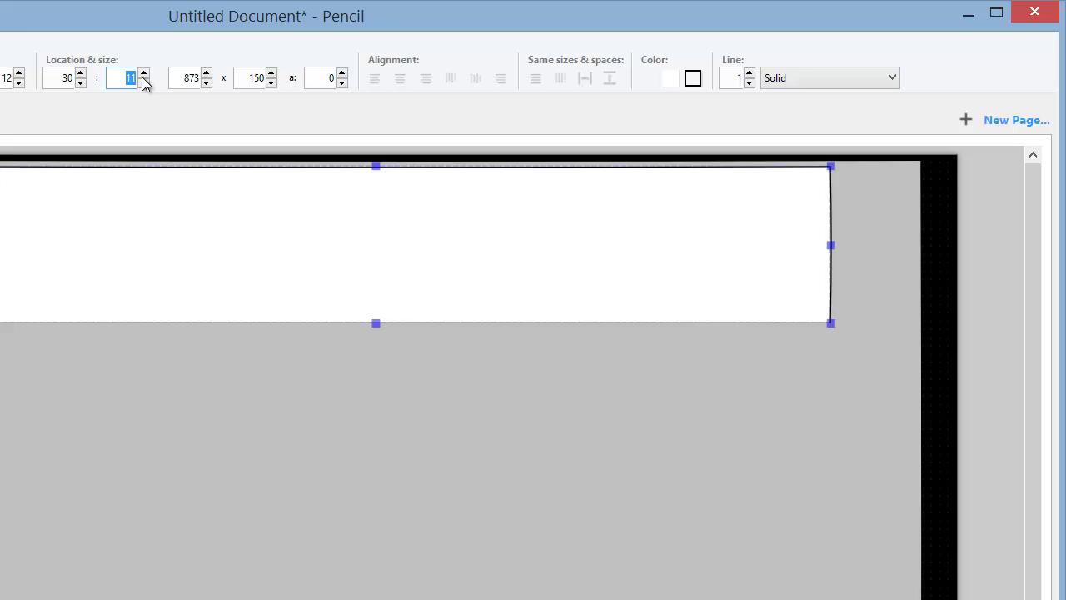
{"action": "type", "text": "5"}
{"action": "key", "text": "Tab"}
{"action": "type", "text": "960"}
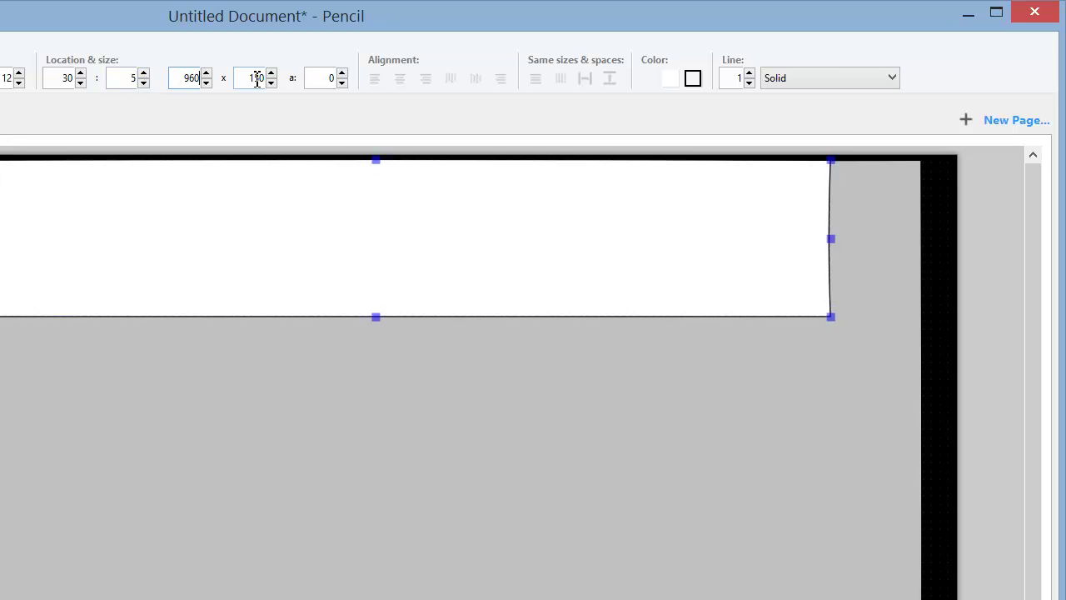
{"action": "left_click", "coordinate": [257, 77]}
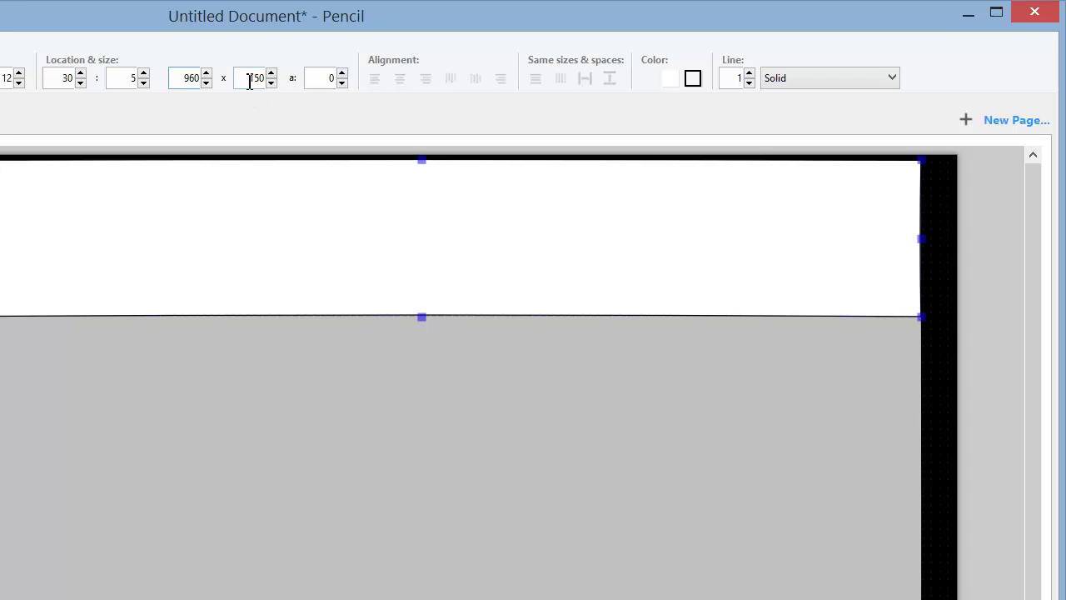
{"action": "double_click", "coordinate": [250, 79]}
{"action": "type", "text": "120"}
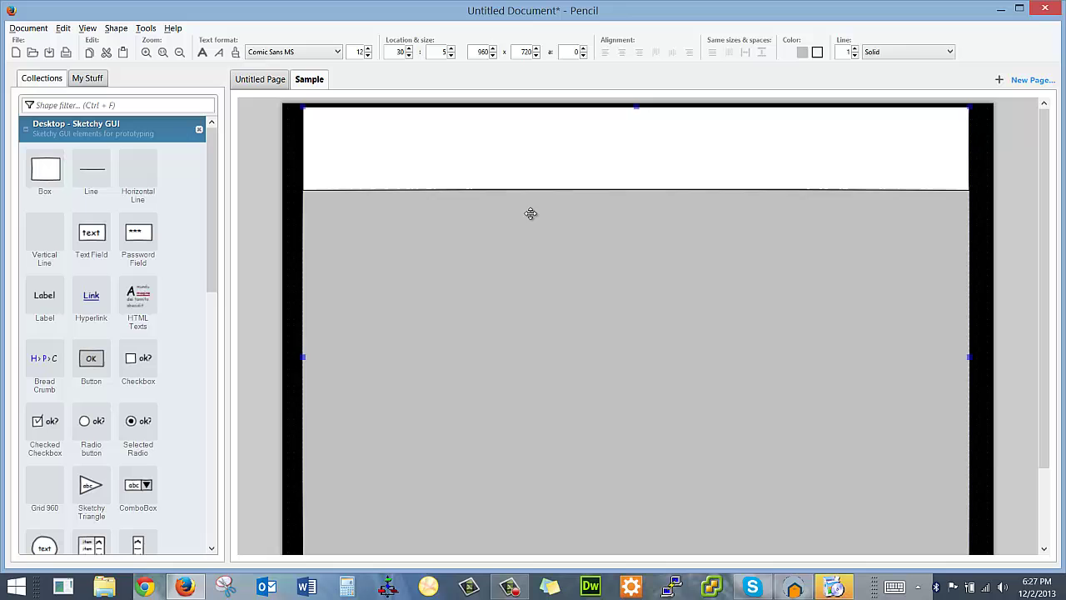
Step: Add a box at the page's left and stretch it down into a tall sidebar
{"action": "scroll", "coordinate": [431, 279], "scroll_direction": "down", "scroll_amount": 1}
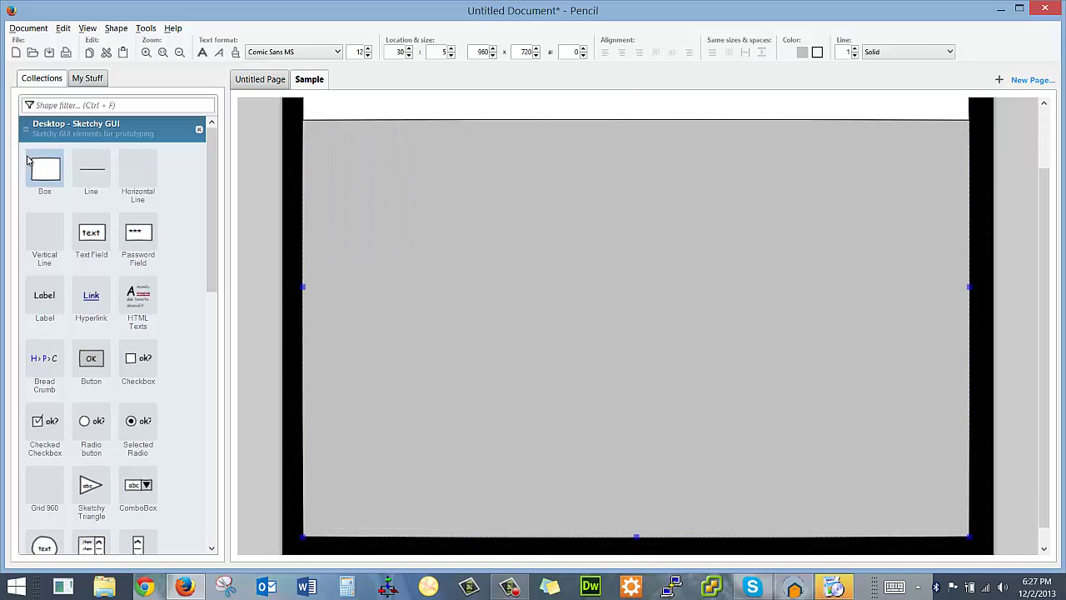
{"action": "left_click_drag", "start_coordinate": [85, 154], "coordinate": [381, 181]}
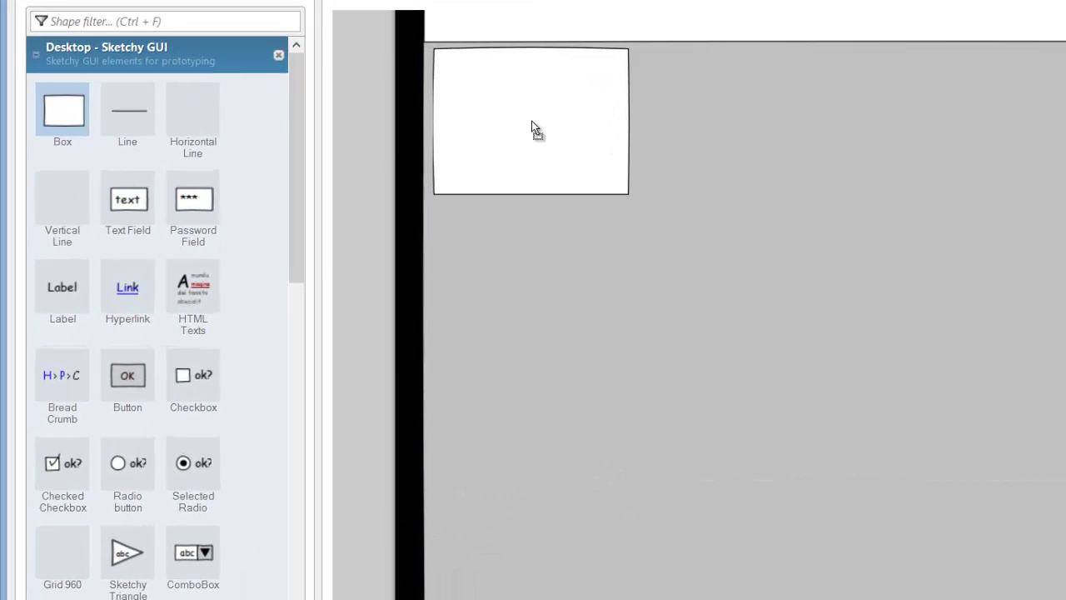
{"action": "left_click_drag", "start_coordinate": [531, 121], "coordinate": [521, 119]}
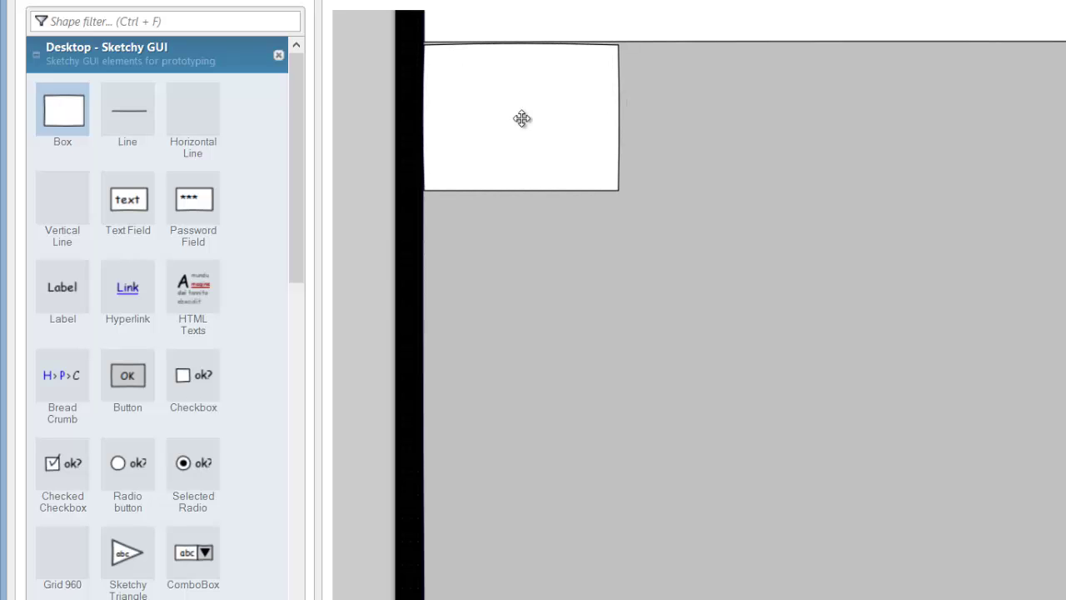
{"action": "left_click_drag", "start_coordinate": [525, 191], "coordinate": [522, 524]}
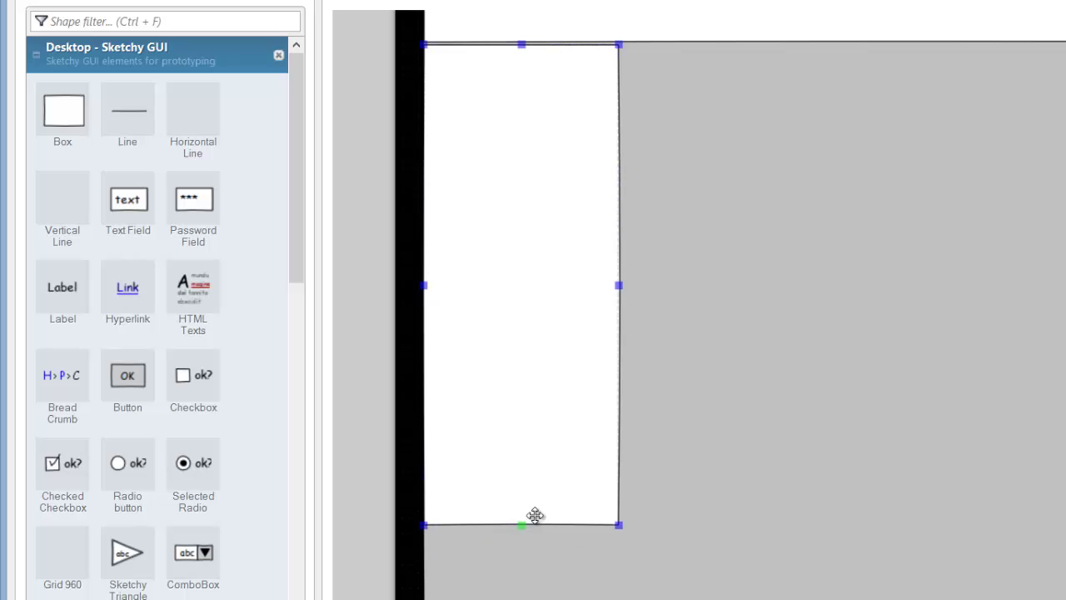
Step: Place a 750x494 content box at 240,128 beside the sidebar
{"action": "left_click_drag", "start_coordinate": [718, 148], "coordinate": [813, 127]}
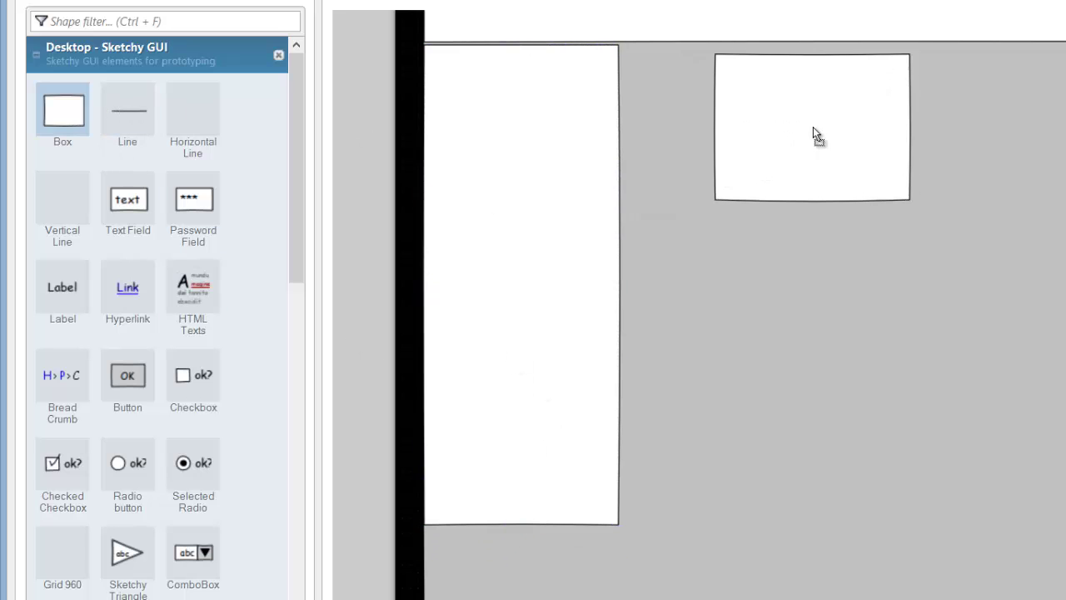
{"action": "left_click", "coordinate": [604, 157]}
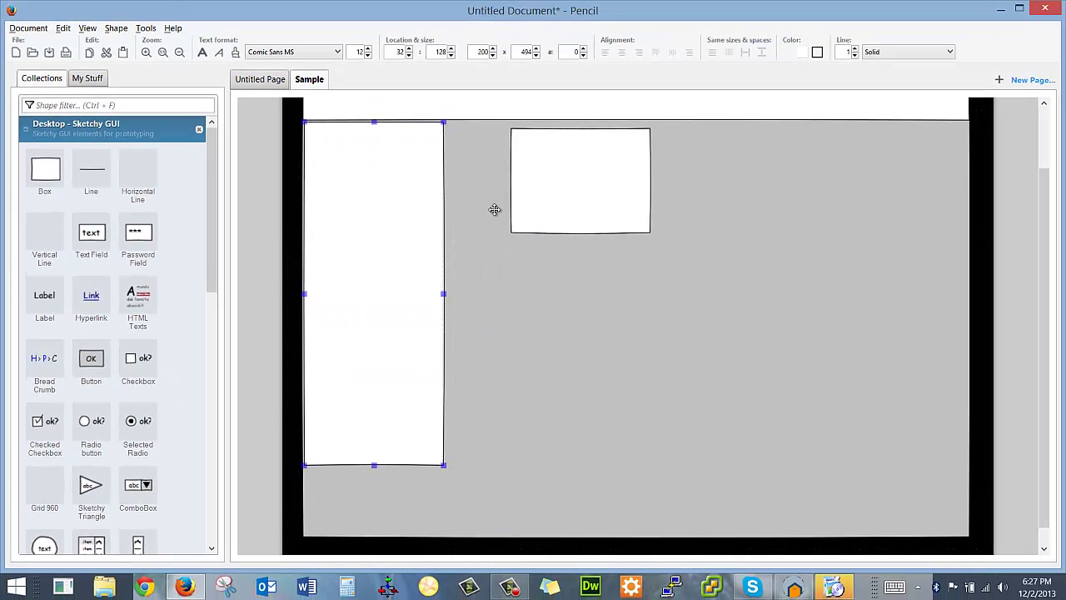
{"action": "left_click_drag", "start_coordinate": [536, 191], "coordinate": [480, 183]}
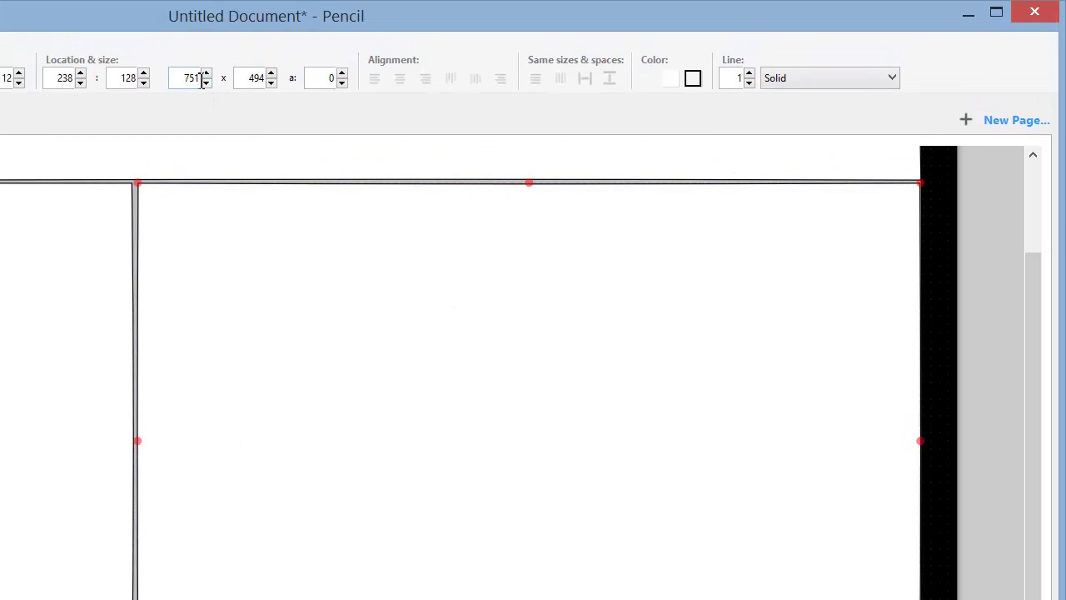
{"action": "type", "text": "0"}
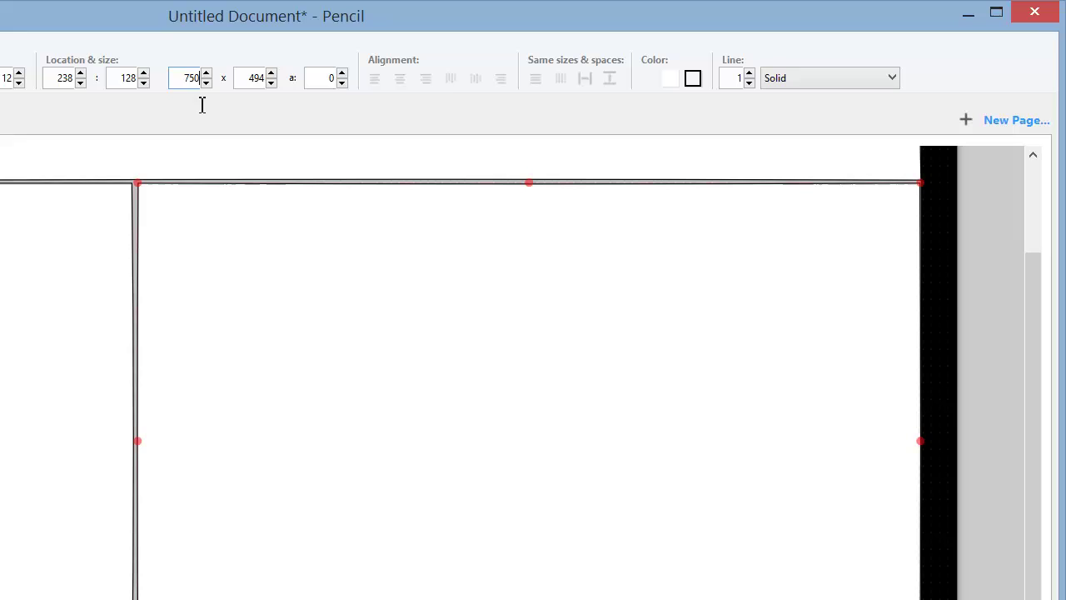
{"action": "left_click_drag", "start_coordinate": [190, 190], "coordinate": [217, 241]}
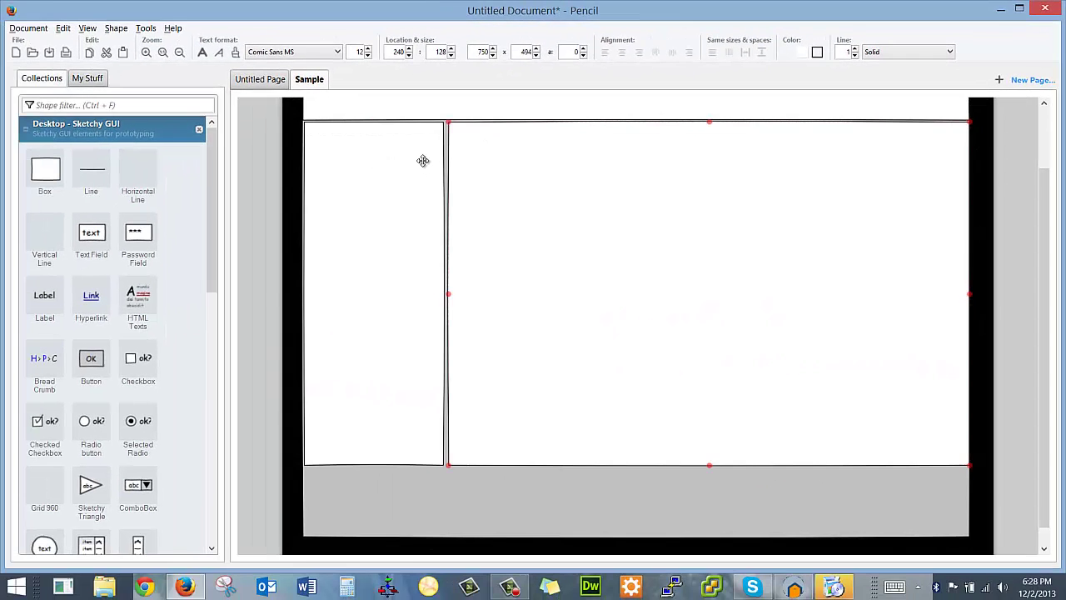
Step: Add a 960x95 footer box at 30:626 along the bottom of the page
{"action": "scroll", "coordinate": [402, 202], "scroll_direction": "down", "scroll_amount": 1}
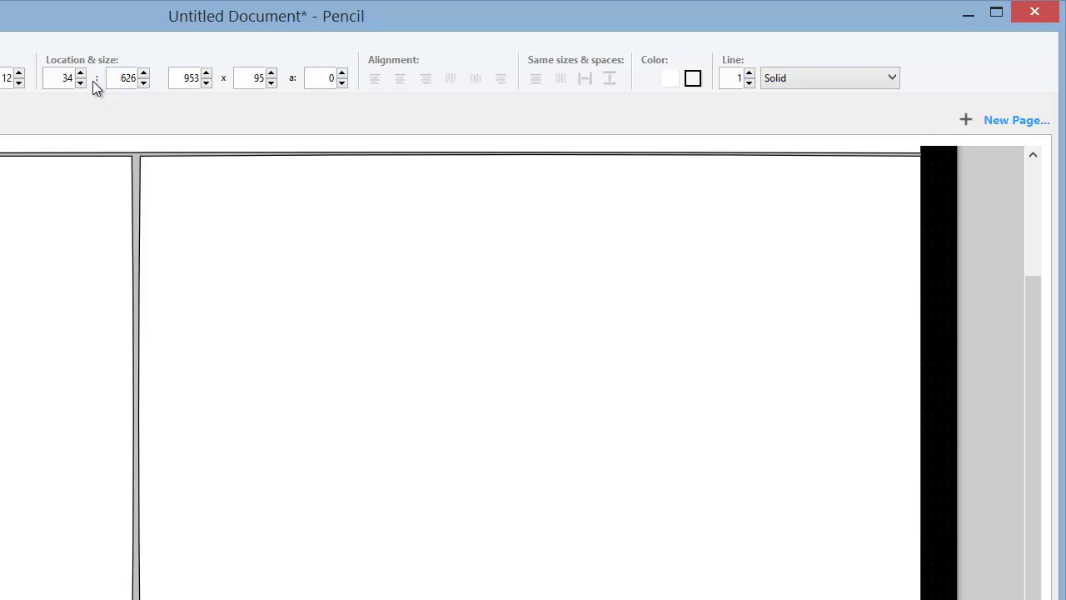
{"action": "type", "text": "30"}
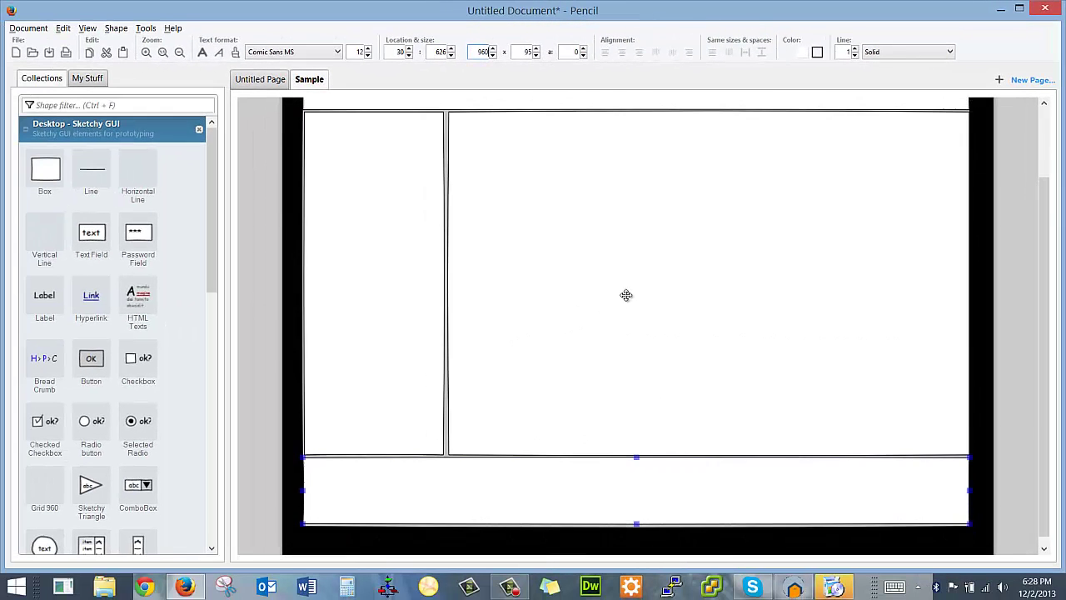
{"action": "scroll", "coordinate": [384, 418], "scroll_direction": "up", "scroll_amount": 2}
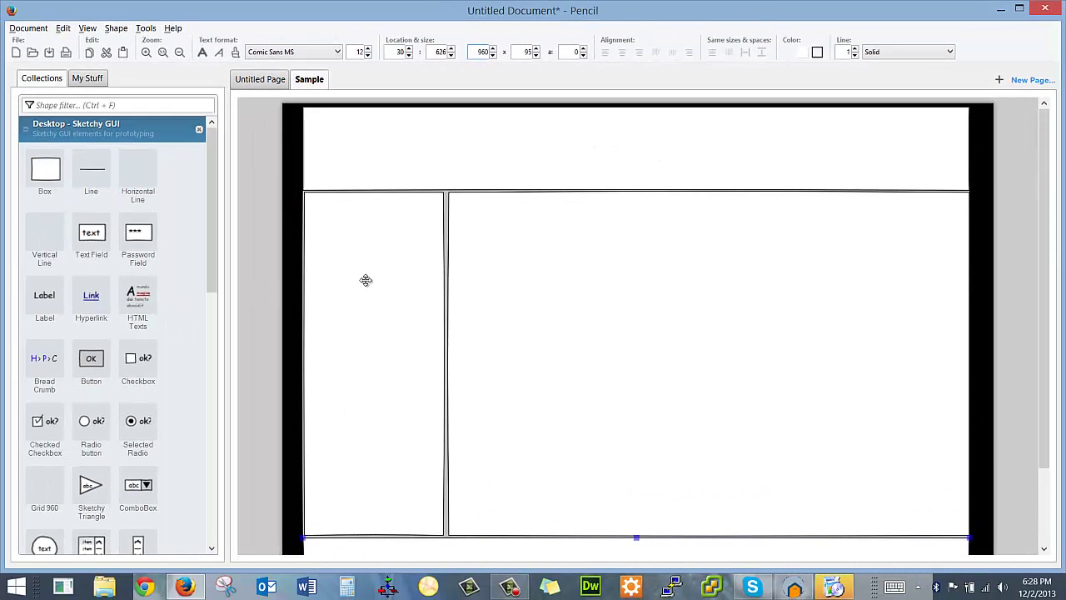
{"action": "scroll", "coordinate": [675, 364], "scroll_direction": "down", "scroll_amount": 2}
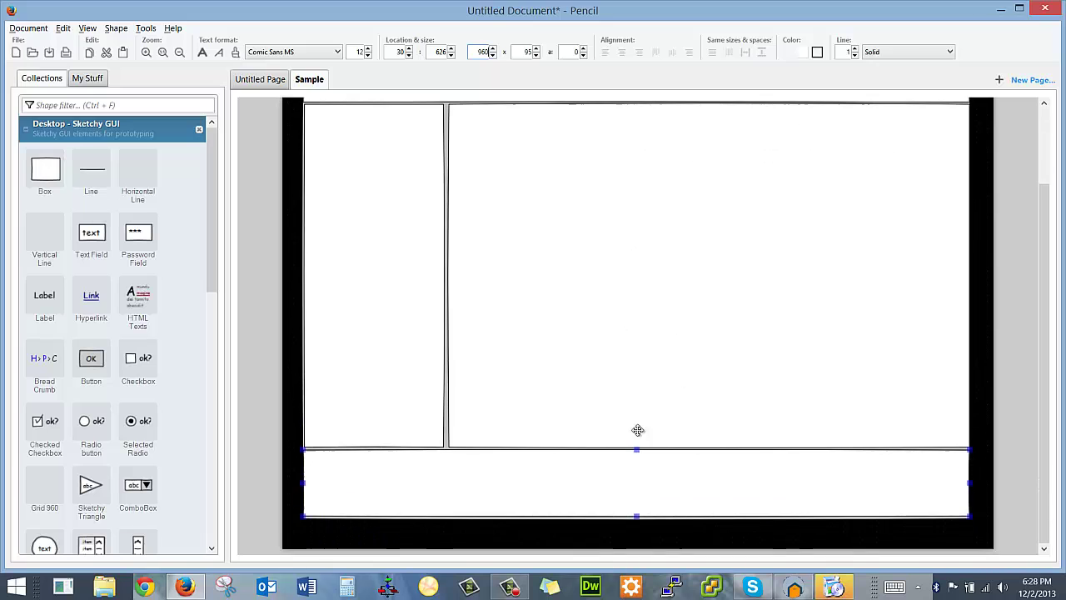
{"action": "scroll", "coordinate": [681, 446], "scroll_direction": "up", "scroll_amount": 2}
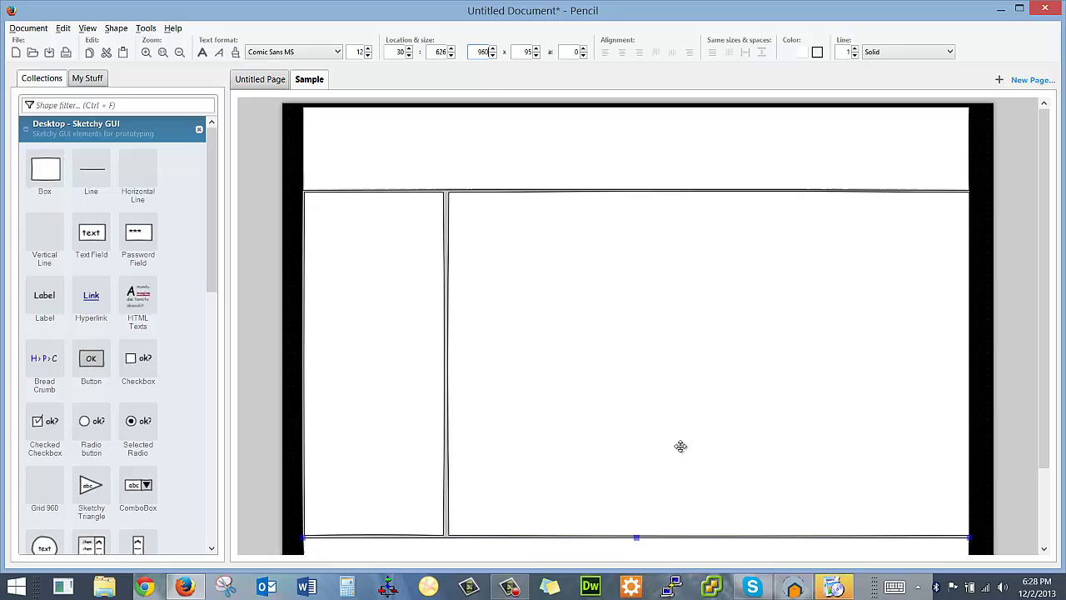
{"action": "scroll", "coordinate": [681, 446], "scroll_direction": "down", "scroll_amount": 2}
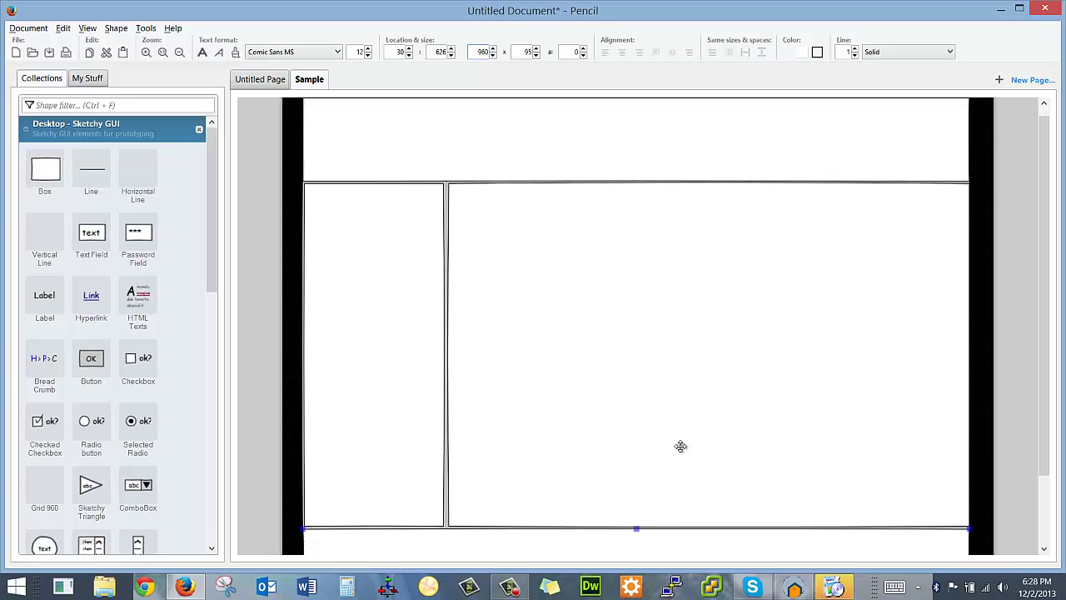
Step: Select all layout boxes with Ctrl+A and lock them in place
{"action": "left_click", "coordinate": [992, 543]}
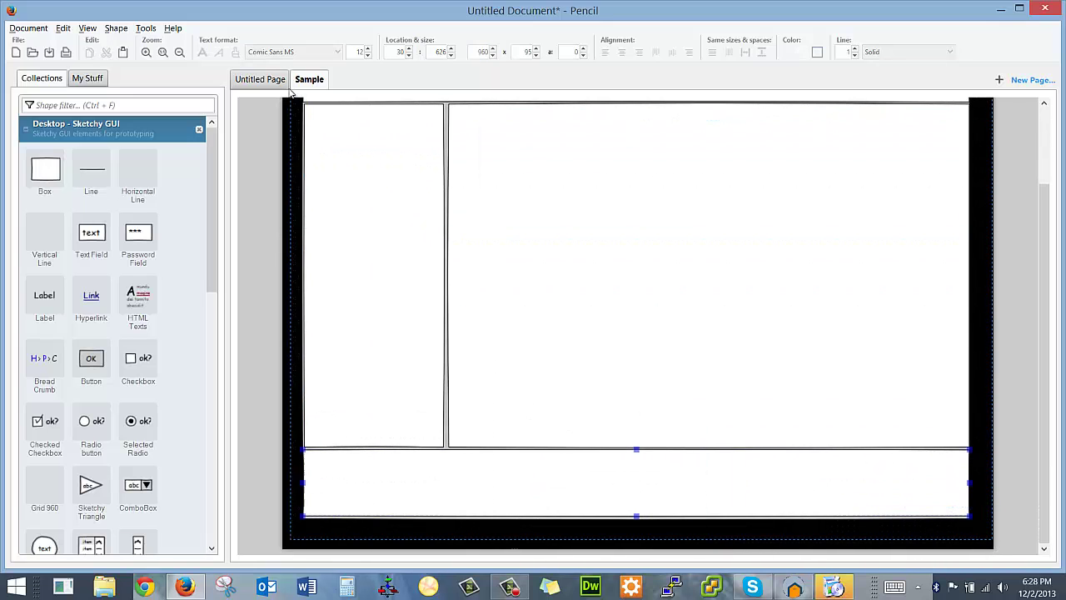
{"action": "key", "text": "ctrl+a"}
{"action": "scroll", "coordinate": [354, 158], "scroll_direction": "up", "scroll_amount": 2}
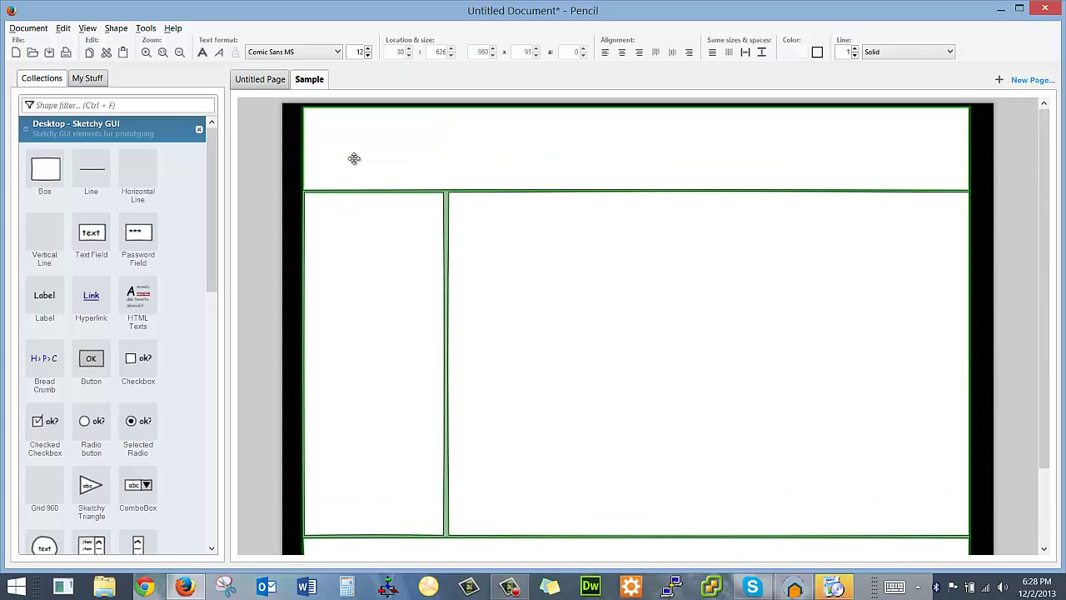
{"action": "right_click", "coordinate": [354, 158]}
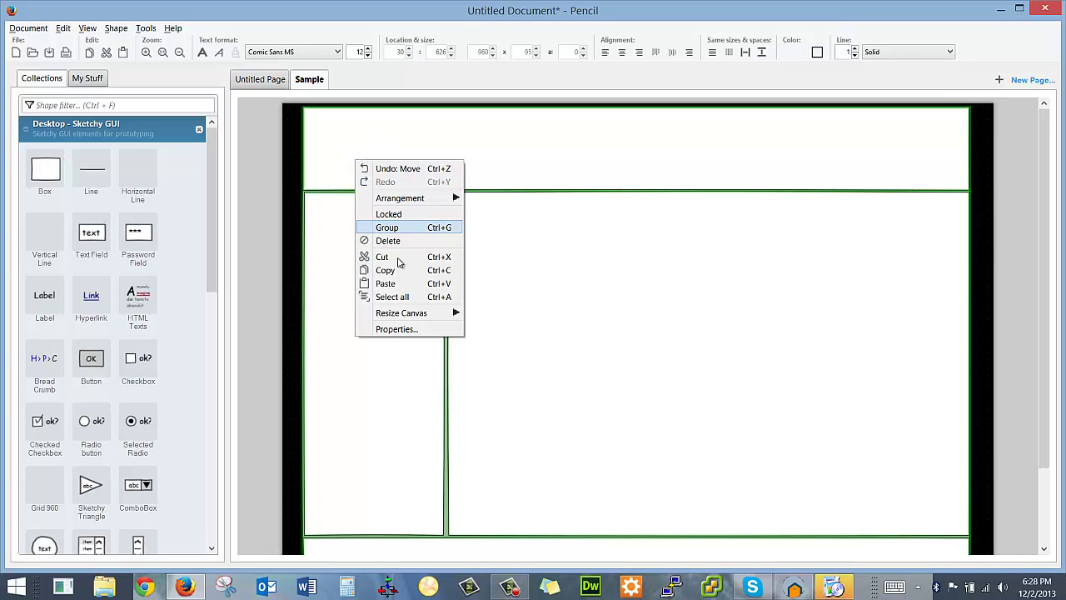
{"action": "left_click", "coordinate": [400, 215]}
{"action": "scroll", "coordinate": [514, 263], "scroll_direction": "down", "scroll_amount": 2}
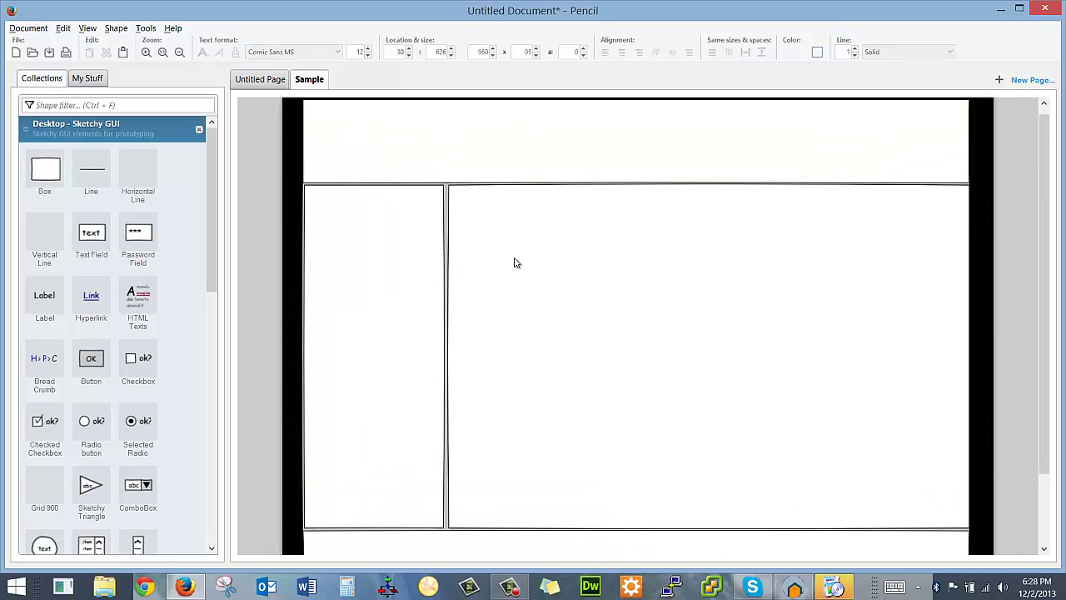
{"action": "scroll", "coordinate": [514, 263], "scroll_direction": "up", "scroll_amount": 2}
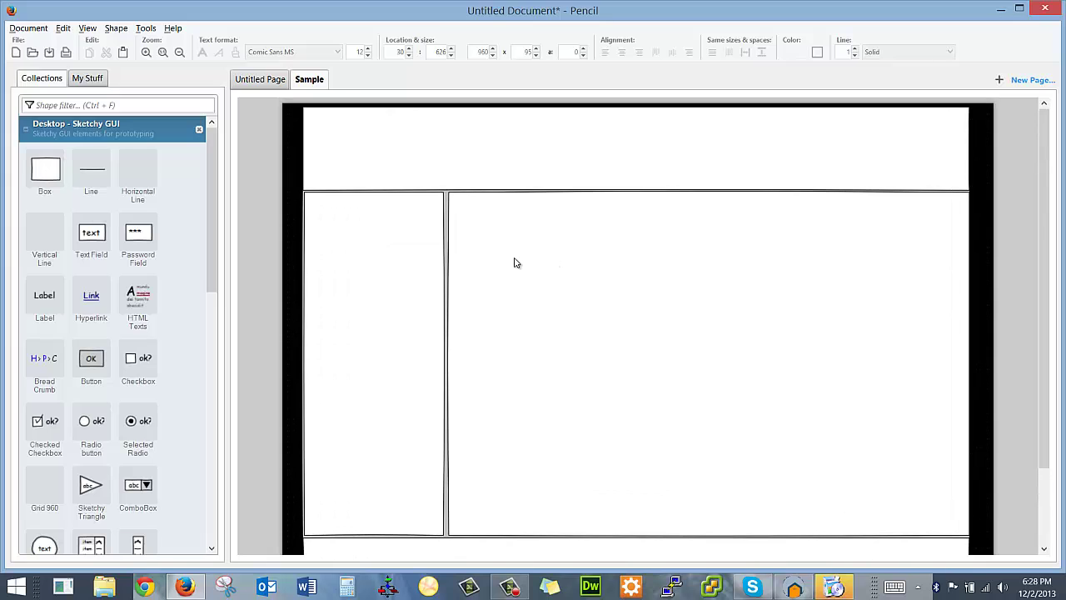
Step: Stack three hyperlink shapes one below another at the top of the sidebar
{"action": "left_click_drag", "start_coordinate": [103, 302], "coordinate": [109, 296]}
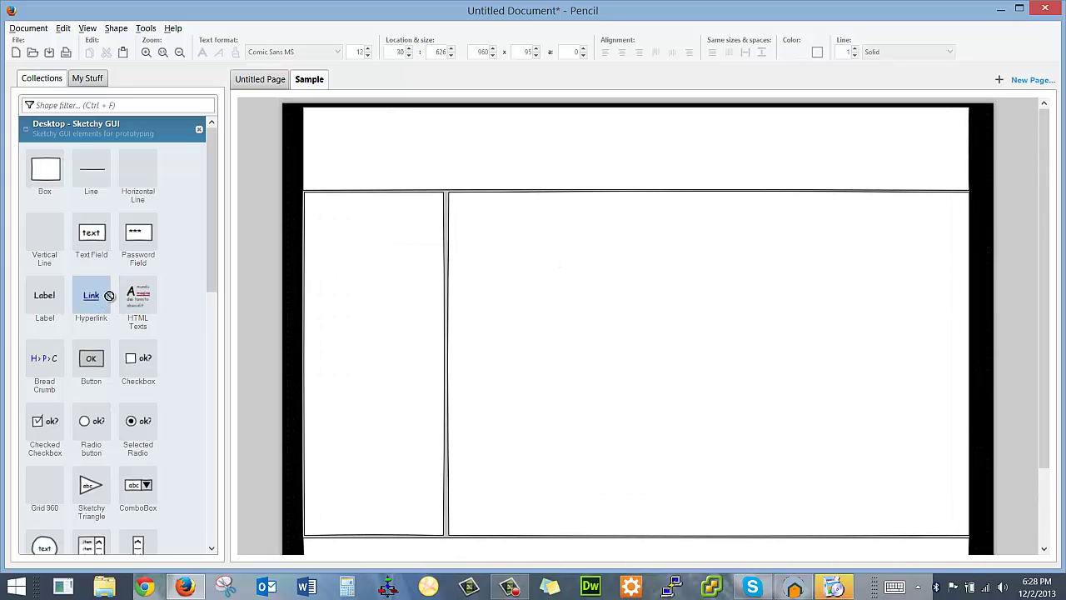
{"action": "left_click_drag", "start_coordinate": [326, 243], "coordinate": [355, 235]}
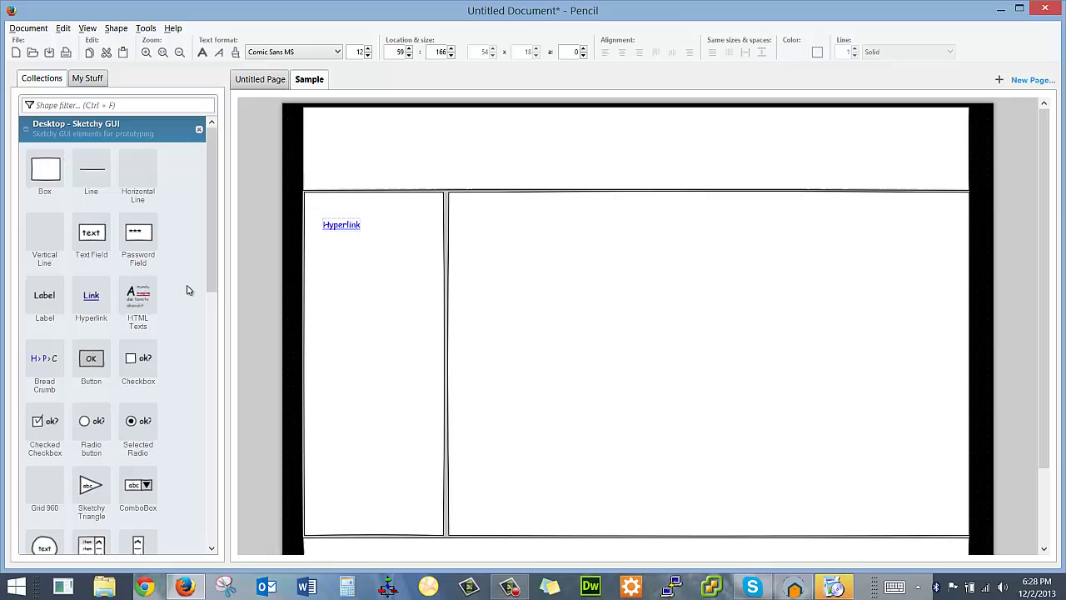
{"action": "left_click_drag", "start_coordinate": [322, 272], "coordinate": [344, 259]}
{"action": "left_click_drag", "start_coordinate": [90, 298], "coordinate": [341, 275]}
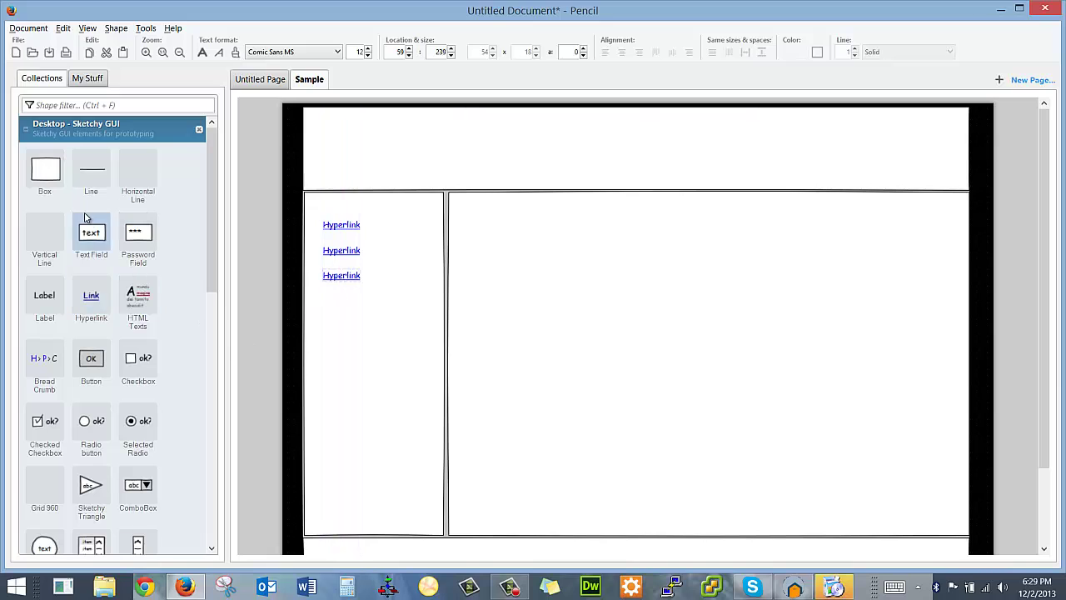
{"action": "scroll", "coordinate": [42, 237], "scroll_direction": "down", "scroll_amount": 1}
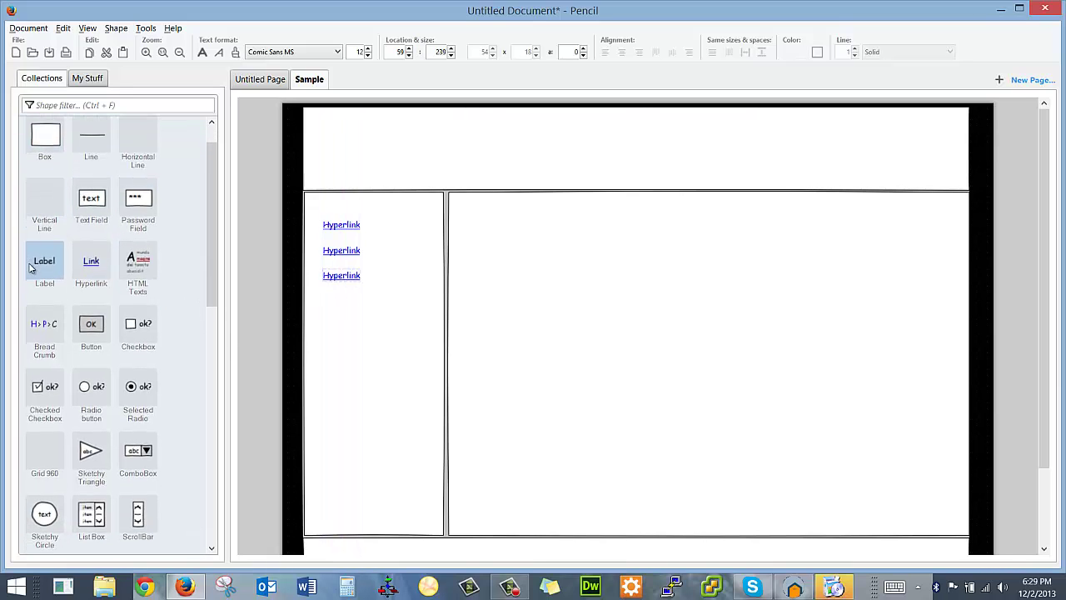
Step: Place a label in the header reading 'Site Name'
{"action": "left_click_drag", "start_coordinate": [637, 175], "coordinate": [579, 162]}
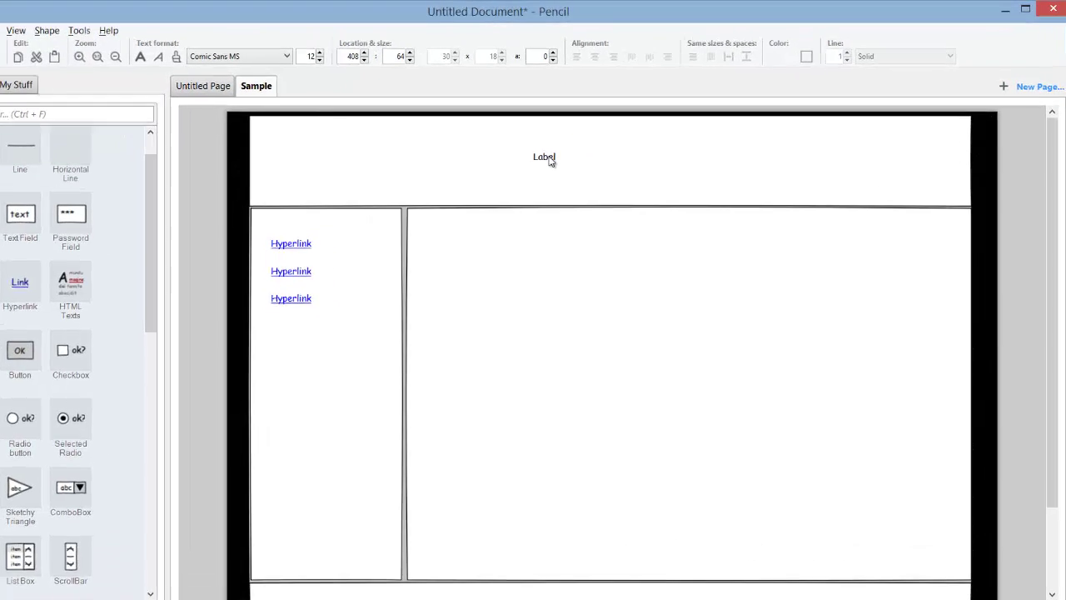
{"action": "double_click", "coordinate": [576, 144]}
{"action": "type", "text": "P"}
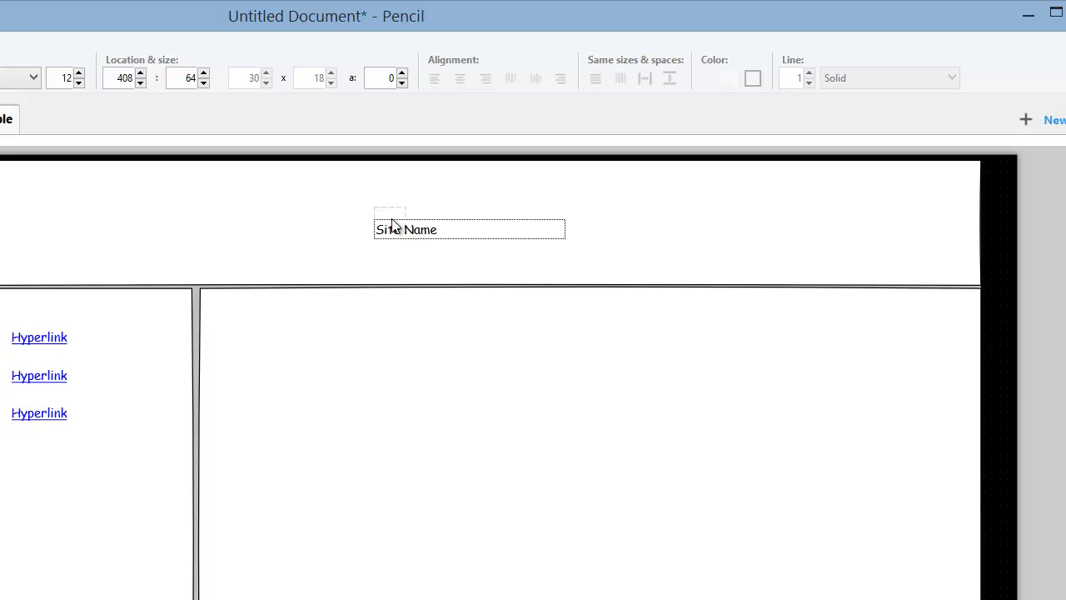
{"action": "left_click", "coordinate": [428, 250]}
Step: Raise the Site Name font size to 69 and move it toward the header's centre
{"action": "left_click", "coordinate": [417, 215]}
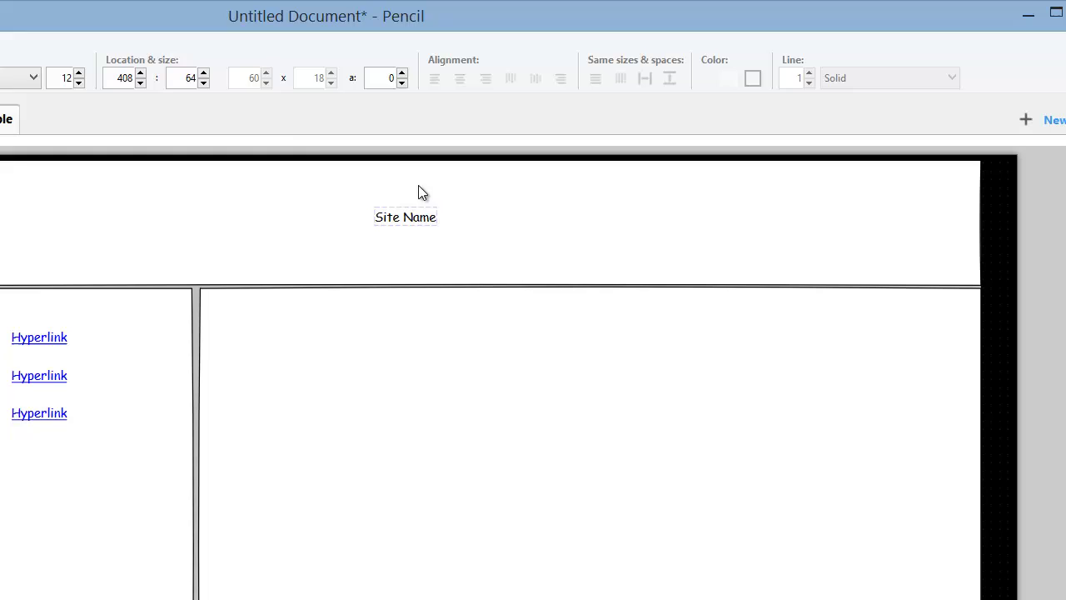
{"action": "left_click", "coordinate": [79, 73]}
{"action": "left_click", "coordinate": [79, 73]}
{"action": "left_click", "coordinate": [79, 74]}
{"action": "left_click", "coordinate": [79, 73]}
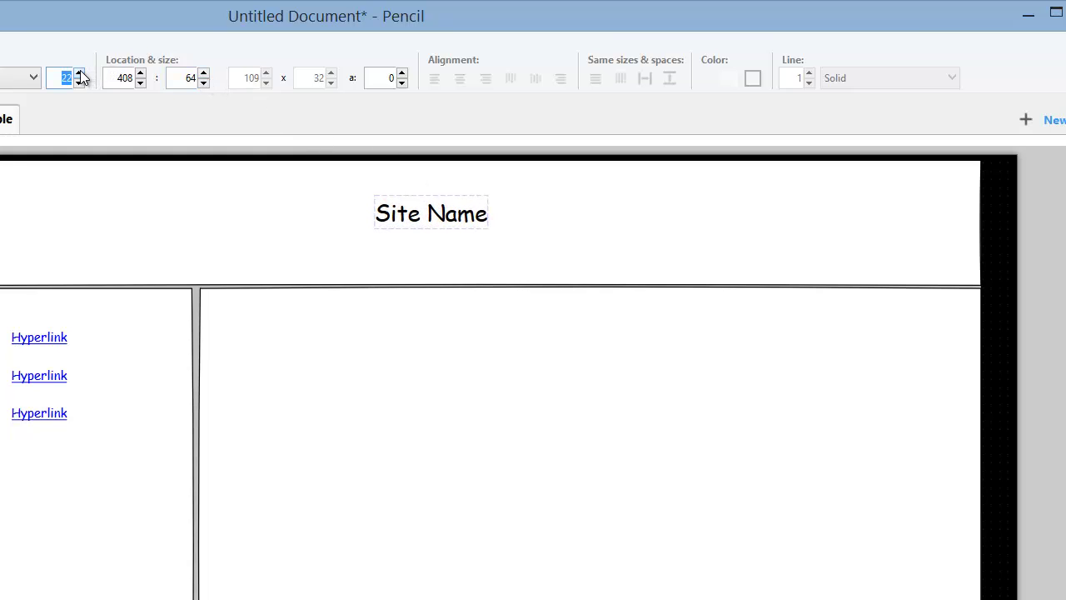
{"action": "left_click", "coordinate": [79, 73]}
{"action": "left_click", "coordinate": [79, 74]}
{"action": "left_click", "coordinate": [79, 73]}
{"action": "left_click", "coordinate": [80, 73]}
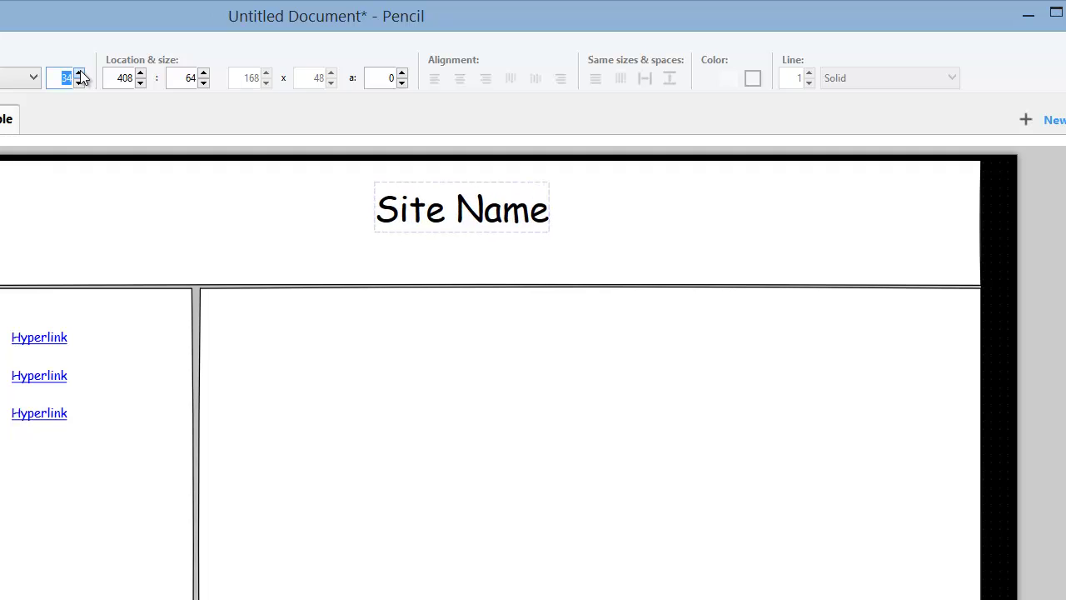
{"action": "left_click", "coordinate": [79, 74]}
{"action": "left_click", "coordinate": [79, 74]}
{"action": "left_click", "coordinate": [79, 74]}
{"action": "left_click", "coordinate": [79, 73]}
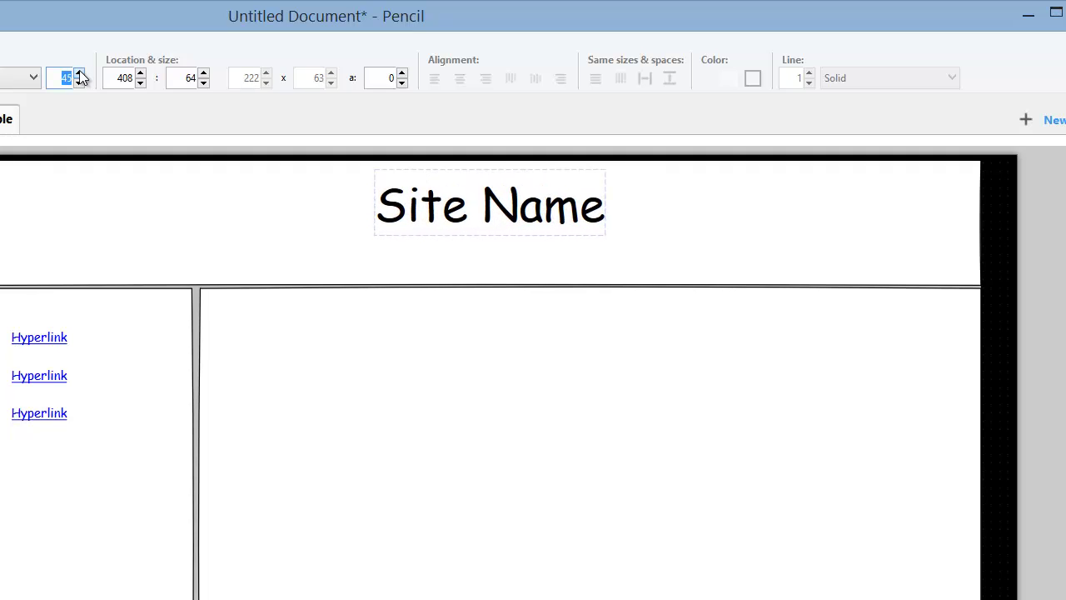
{"action": "left_click", "coordinate": [79, 73]}
{"action": "left_click", "coordinate": [79, 73]}
{"action": "left_click", "coordinate": [80, 73]}
{"action": "left_click", "coordinate": [79, 74]}
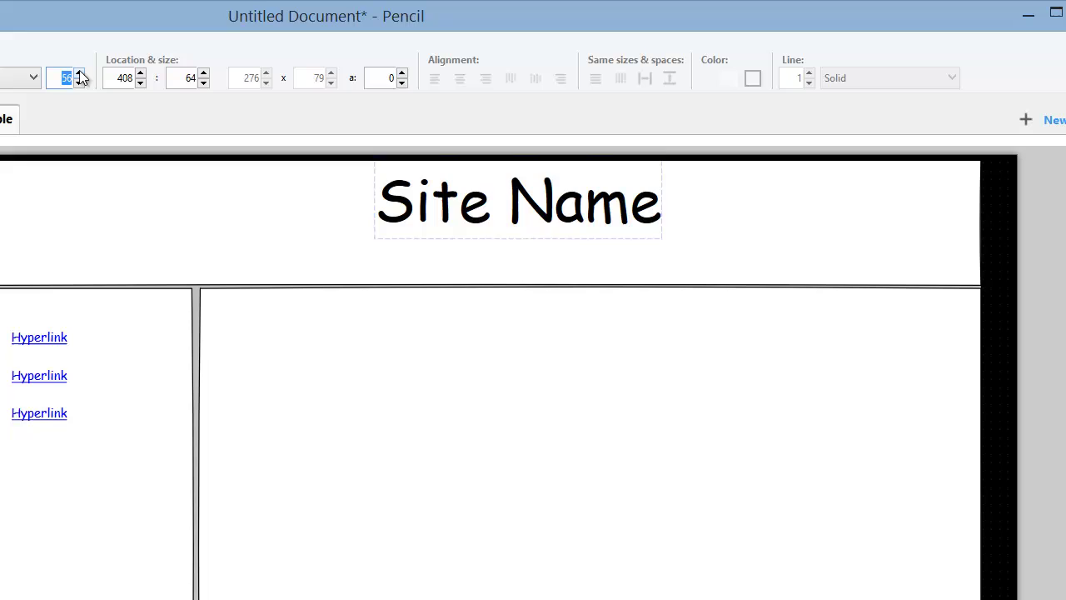
{"action": "left_click", "coordinate": [79, 73]}
{"action": "left_click", "coordinate": [79, 73]}
{"action": "left_click", "coordinate": [79, 74]}
{"action": "left_click", "coordinate": [79, 73]}
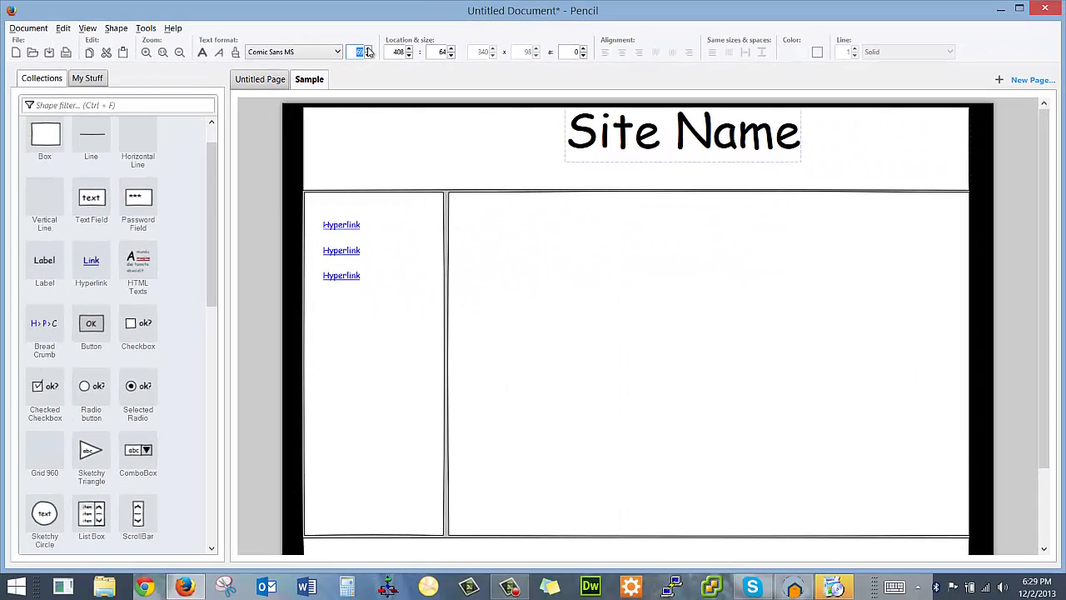
{"action": "left_click_drag", "start_coordinate": [608, 118], "coordinate": [551, 145]}
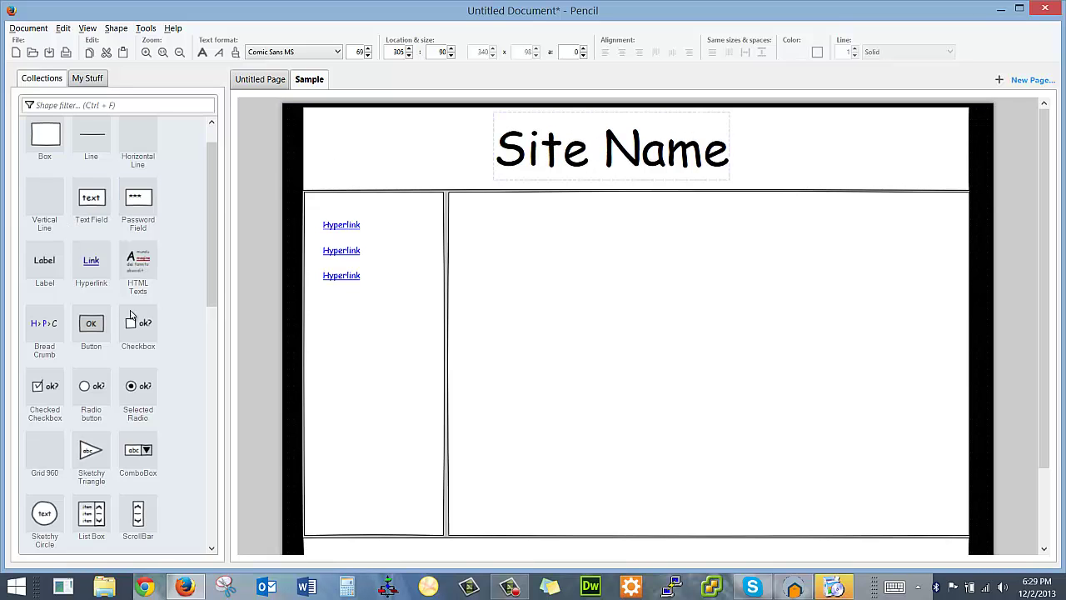
Step: Place a 105x105 image placeholder at the header's top-left
{"action": "scroll", "coordinate": [92, 336], "scroll_direction": "down", "scroll_amount": 1}
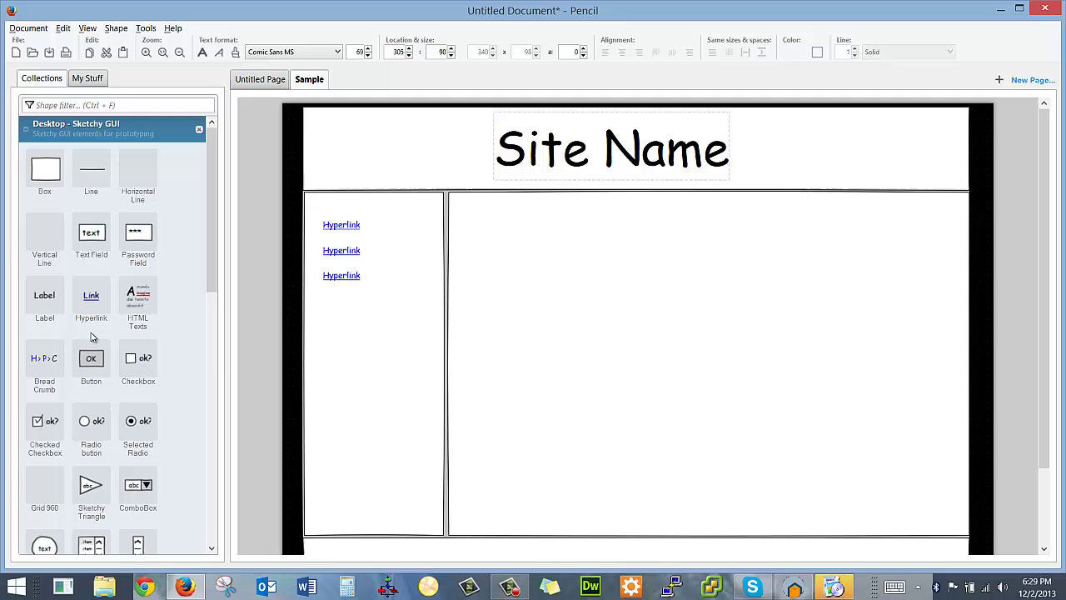
{"action": "scroll", "coordinate": [92, 335], "scroll_direction": "down", "scroll_amount": 5}
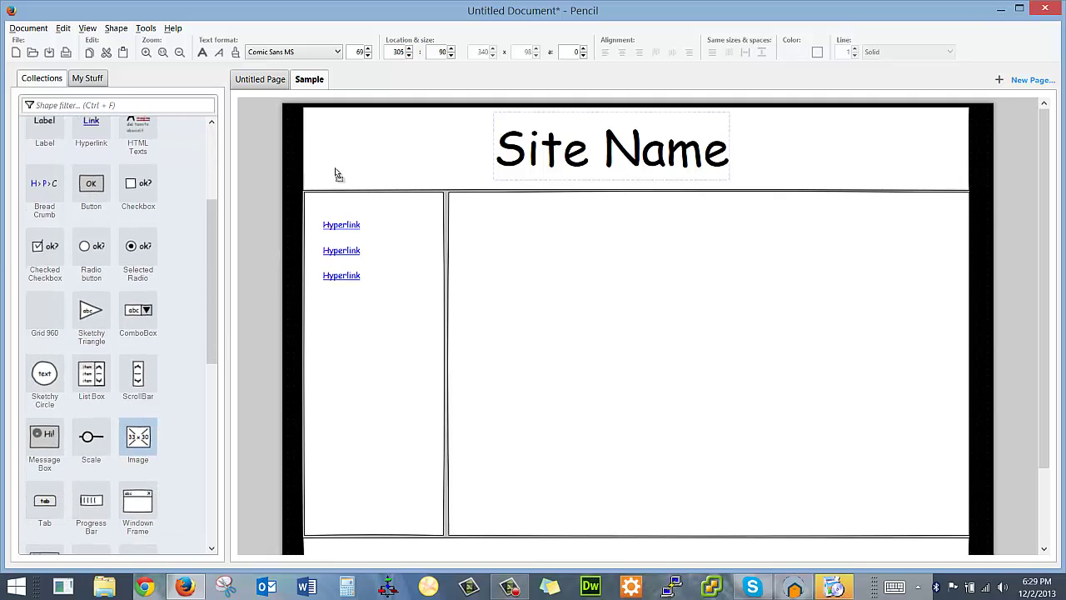
{"action": "left_click_drag", "start_coordinate": [336, 173], "coordinate": [358, 156]}
{"action": "left_click_drag", "start_coordinate": [418, 184], "coordinate": [376, 176]}
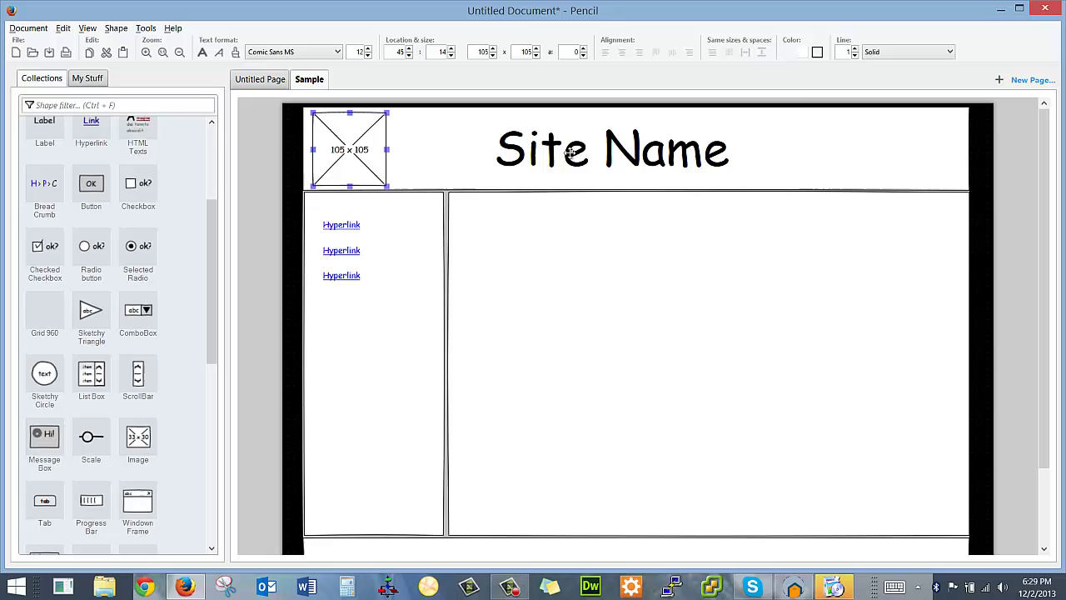
Step: Shift the Site Name label left to 274,90
{"action": "left_click_drag", "start_coordinate": [563, 145], "coordinate": [541, 145]}
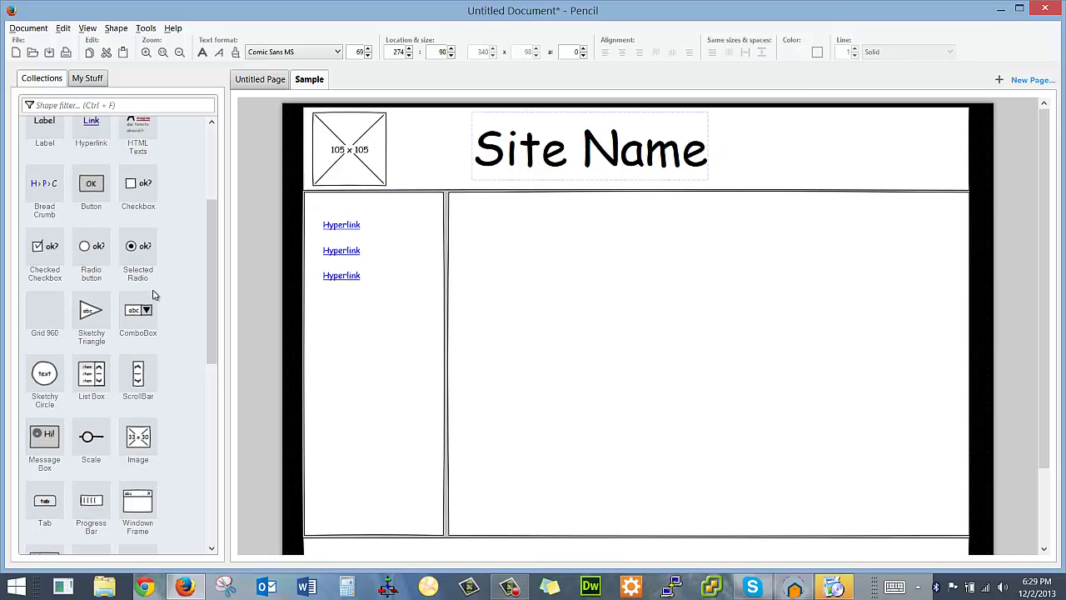
{"action": "scroll", "coordinate": [151, 292], "scroll_direction": "up", "scroll_amount": 1}
{"action": "scroll", "coordinate": [150, 292], "scroll_direction": "up", "scroll_amount": 3}
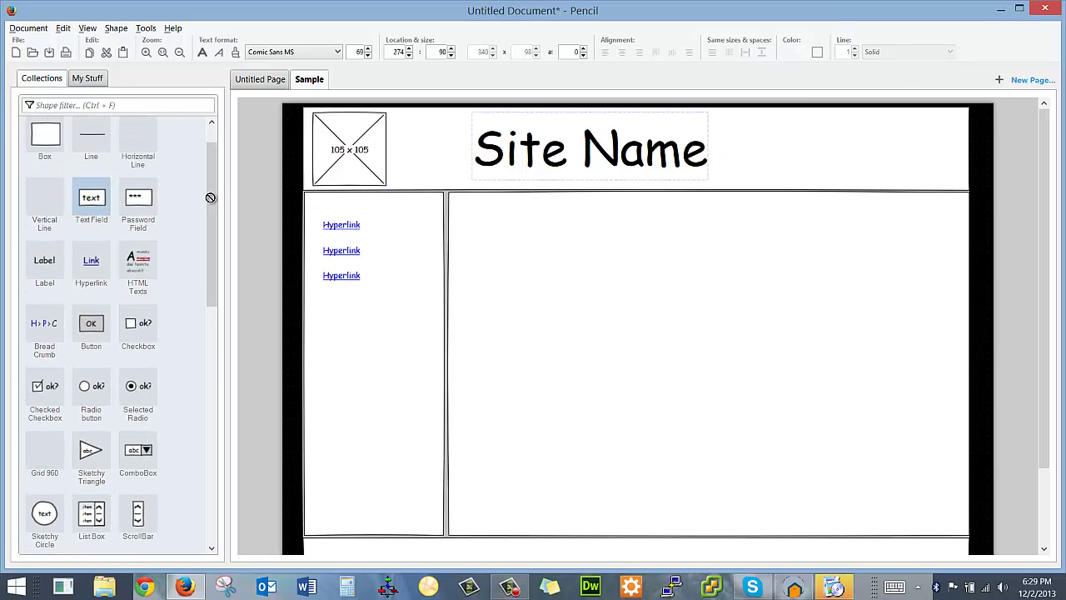
Step: Place a text field, password field and a 53x25 'login' button in a row at the header's top-right
{"action": "left_click_drag", "start_coordinate": [211, 198], "coordinate": [813, 125]}
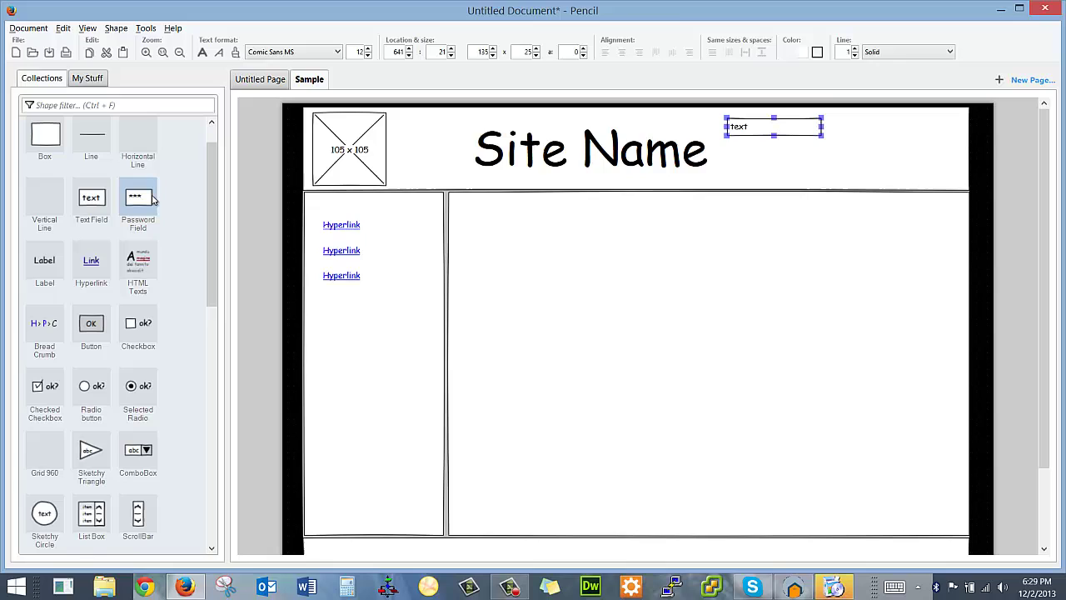
{"action": "left_click_drag", "start_coordinate": [154, 200], "coordinate": [899, 127]}
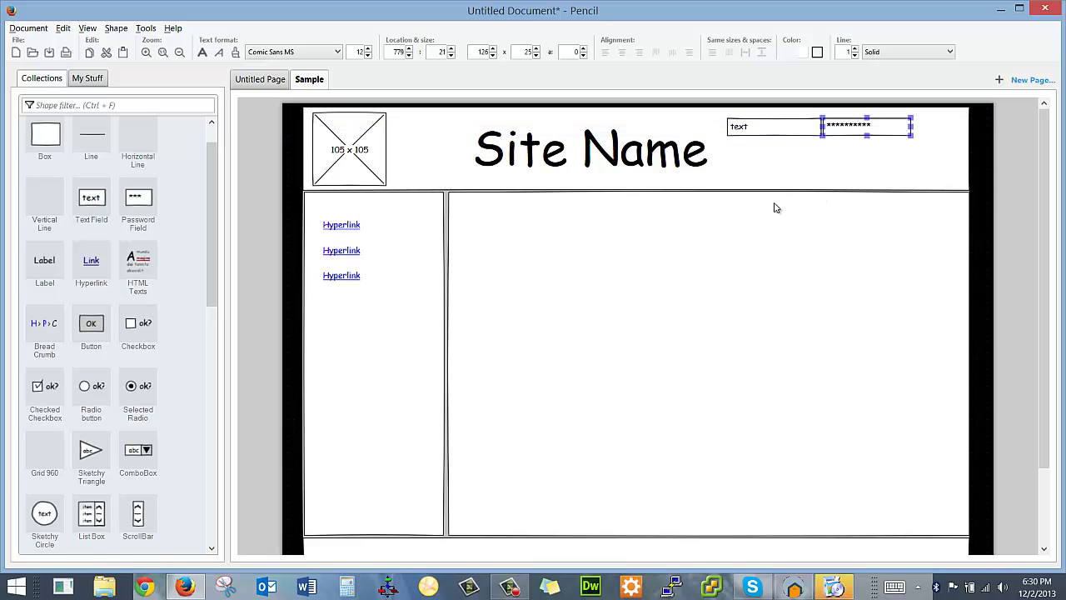
{"action": "left_click_drag", "start_coordinate": [109, 337], "coordinate": [904, 171]}
{"action": "double_click", "coordinate": [904, 170]}
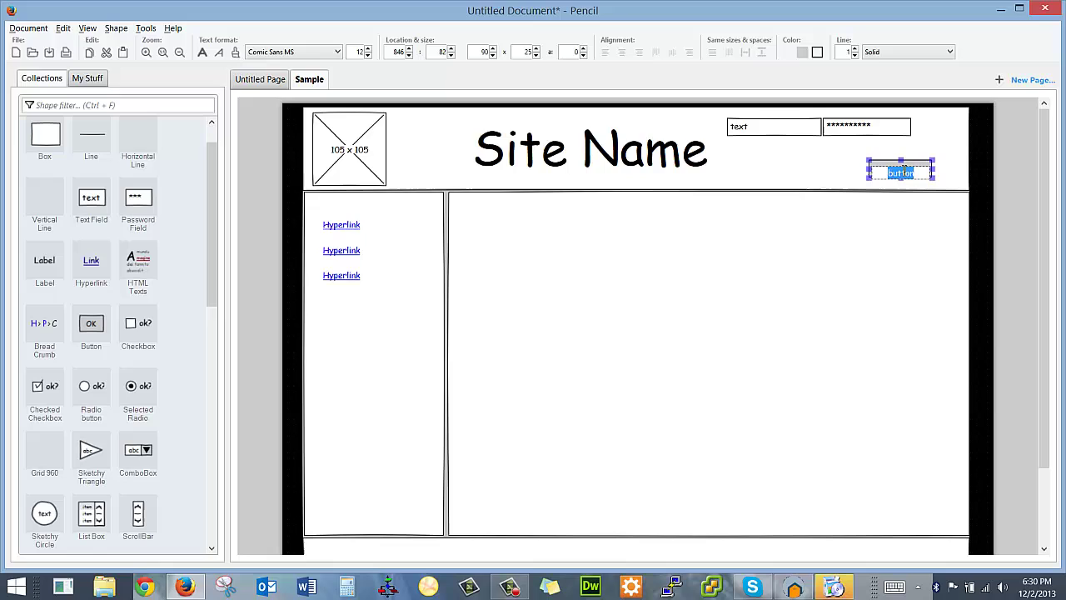
{"action": "type", "text": "login"}
{"action": "key", "text": "Return"}
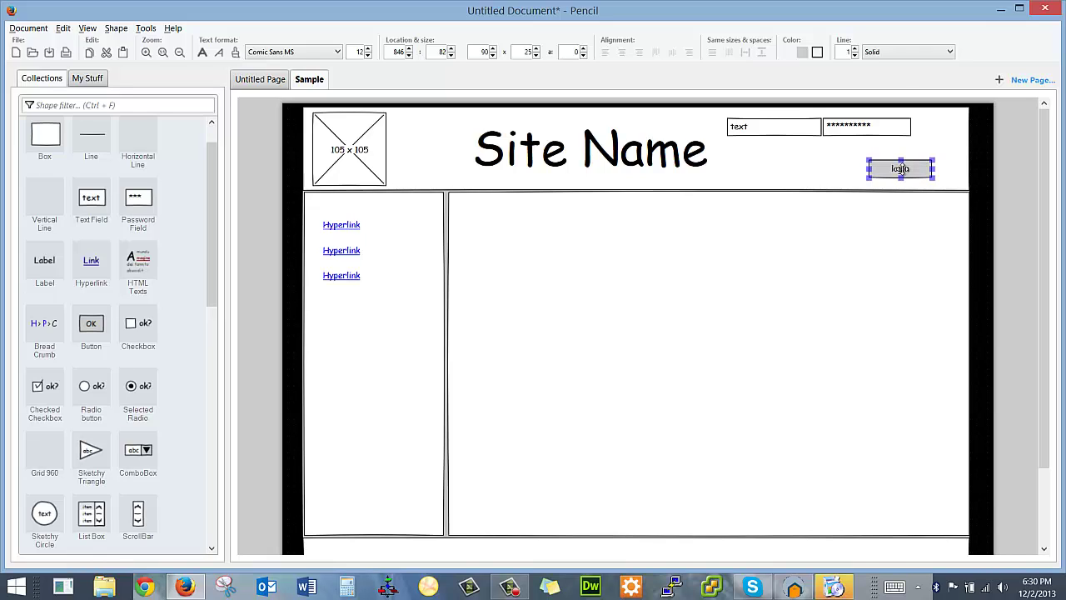
{"action": "left_click_drag", "start_coordinate": [916, 169], "coordinate": [941, 126]}
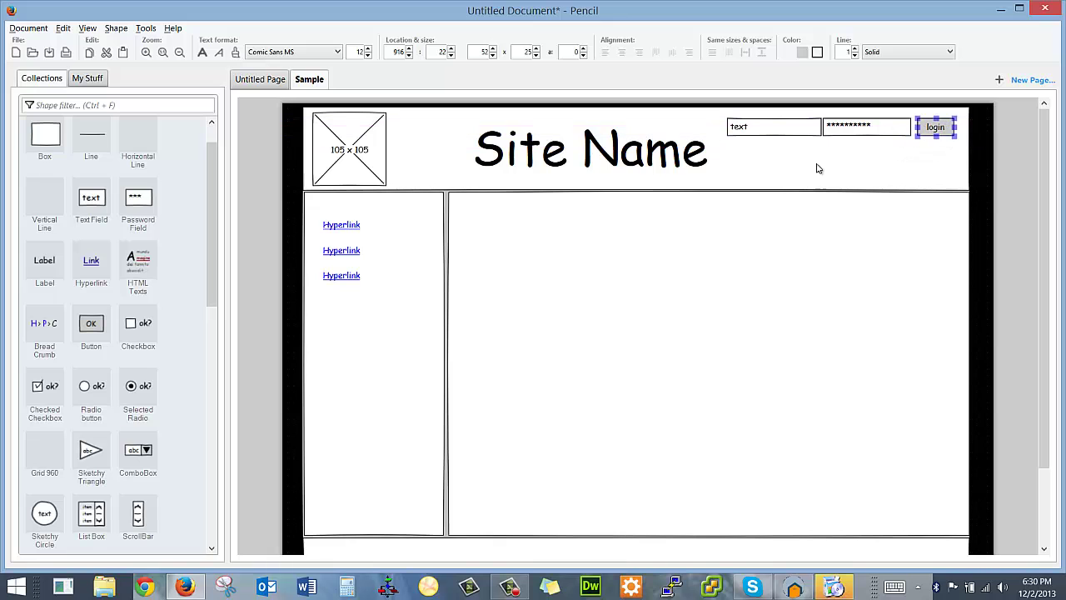
Step: Line up four 90x25 buttons under Site Name, moving the title up and deleting a stray text field
{"action": "left_click_drag", "start_coordinate": [91, 325], "coordinate": [505, 183]}
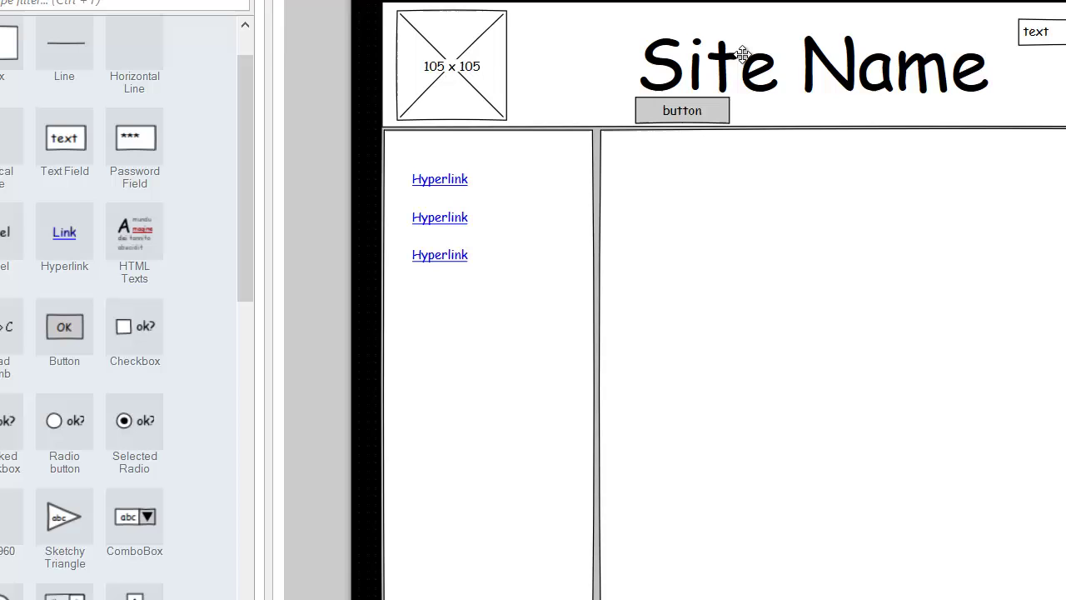
{"action": "left_click_drag", "start_coordinate": [742, 52], "coordinate": [729, 36]}
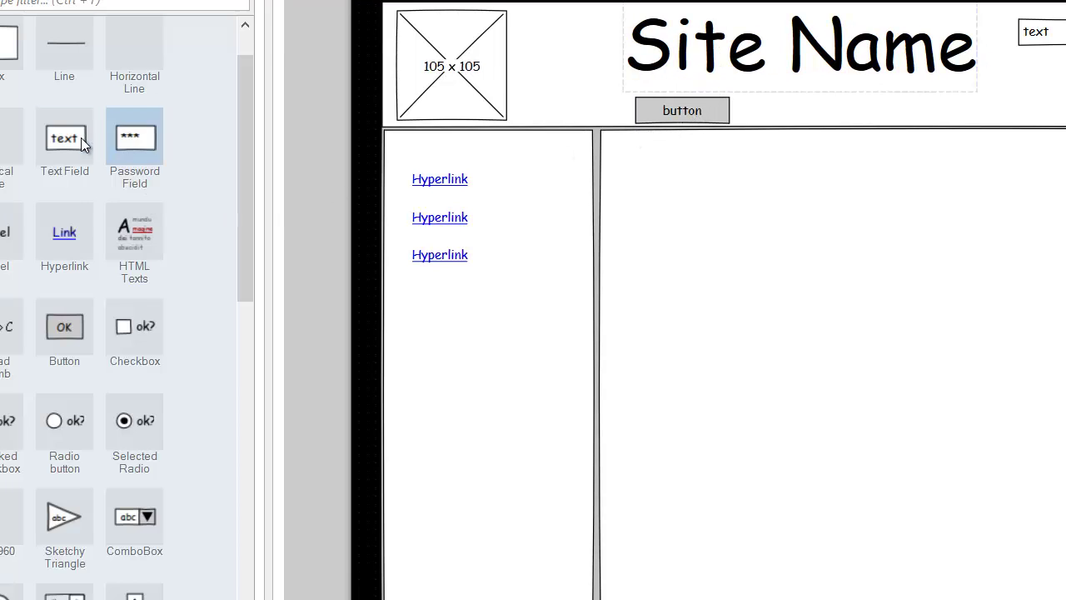
{"action": "left_click_drag", "start_coordinate": [81, 138], "coordinate": [794, 110]}
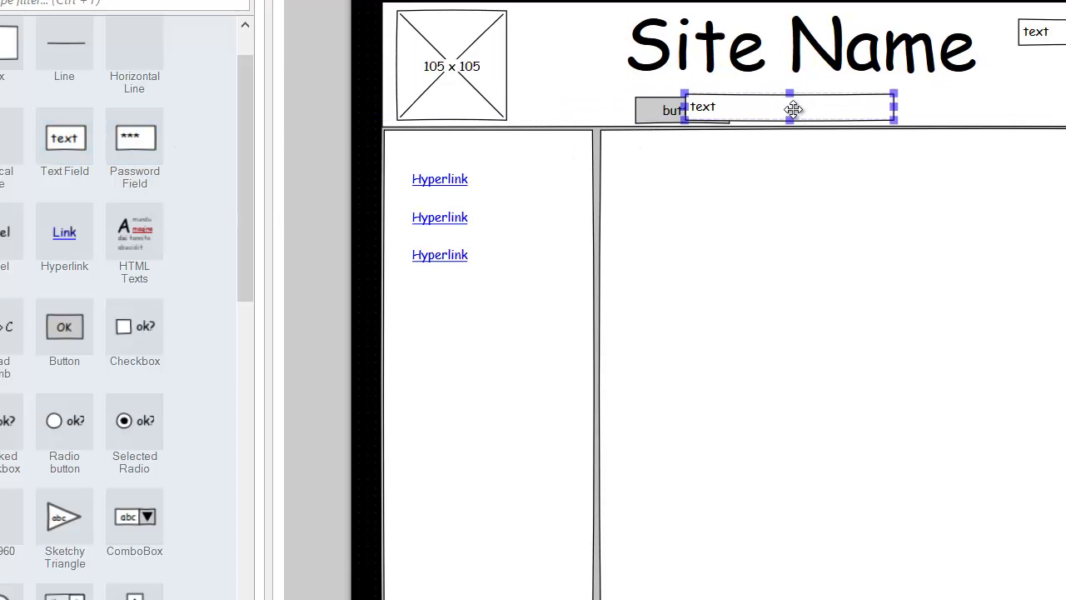
{"action": "key", "text": "Delete"}
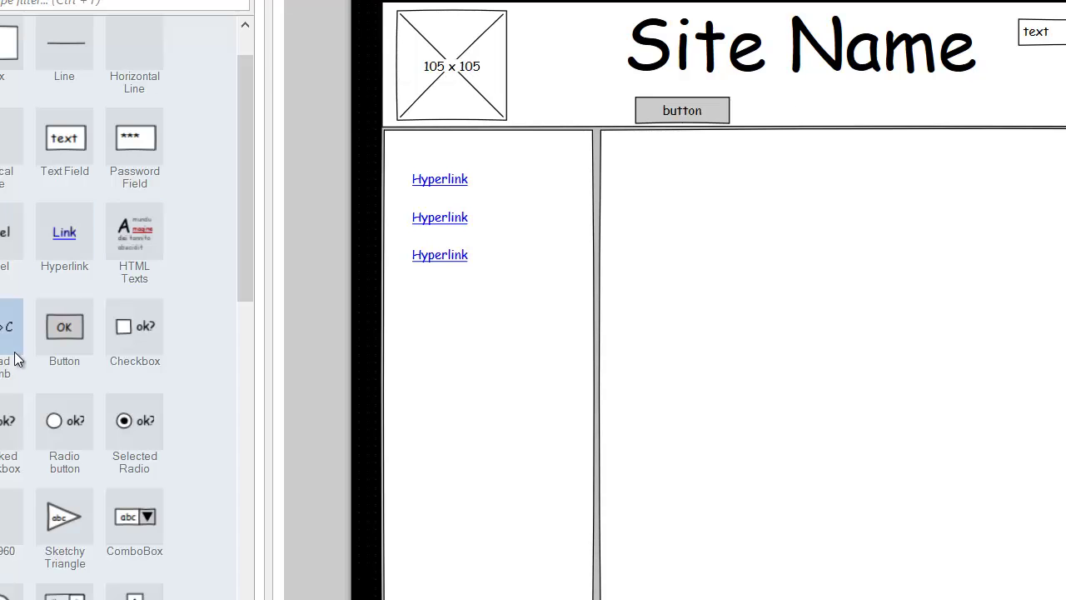
{"action": "mouse_move", "coordinate": [64, 326]}
{"action": "left_mouse_down"}
{"action": "mouse_move", "coordinate": [136, 326]}
{"action": "mouse_move", "coordinate": [617, 140]}
{"action": "mouse_move", "coordinate": [652, 172]}
{"action": "left_mouse_up"}
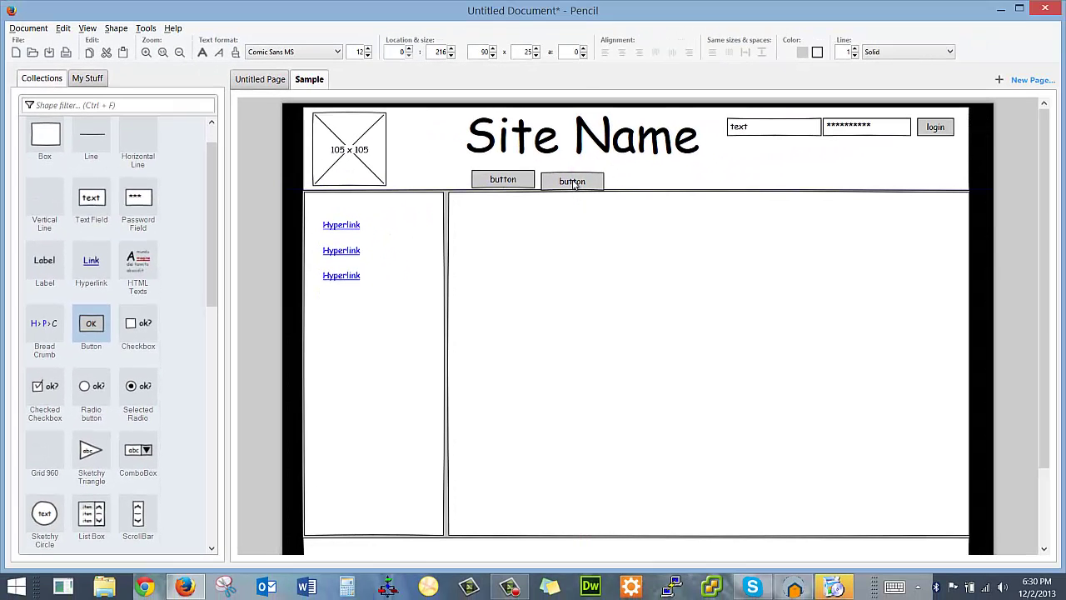
{"action": "left_click_drag", "start_coordinate": [573, 184], "coordinate": [573, 179]}
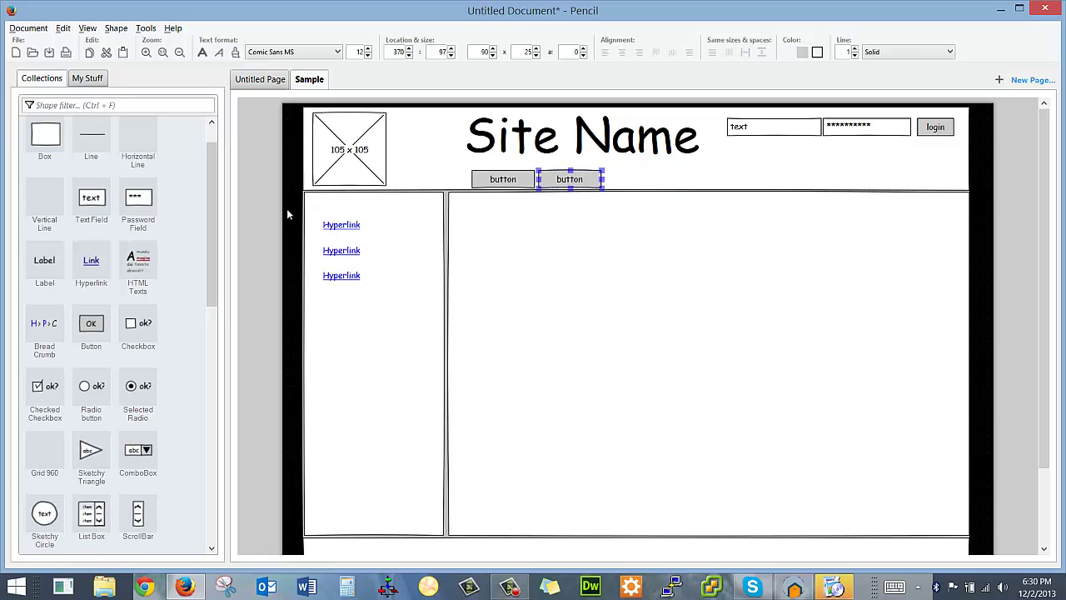
{"action": "left_click_drag", "start_coordinate": [90, 325], "coordinate": [643, 184]}
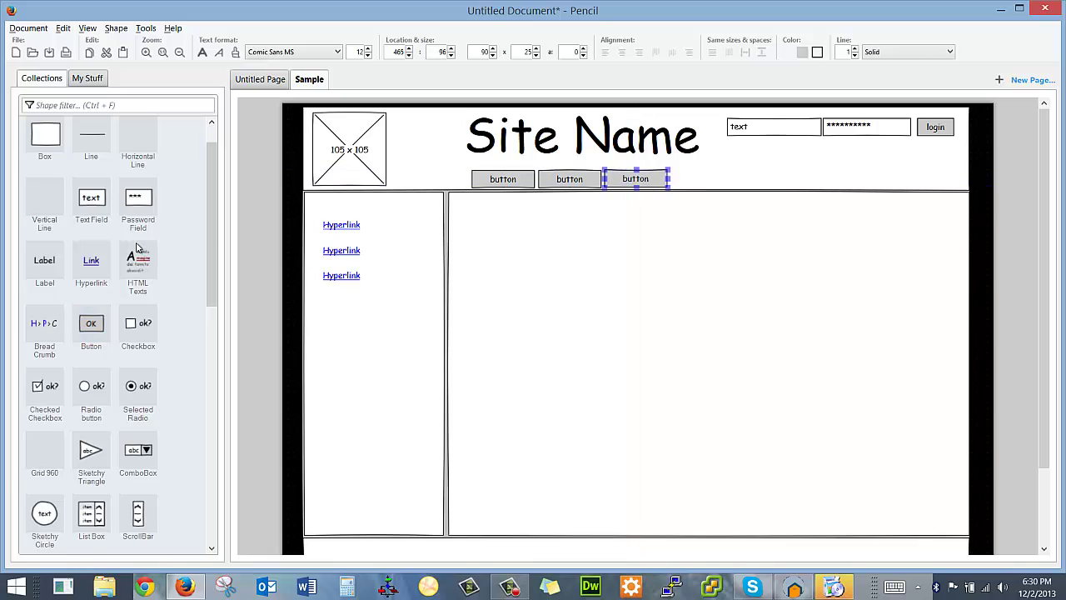
{"action": "left_click_drag", "start_coordinate": [87, 332], "coordinate": [708, 182]}
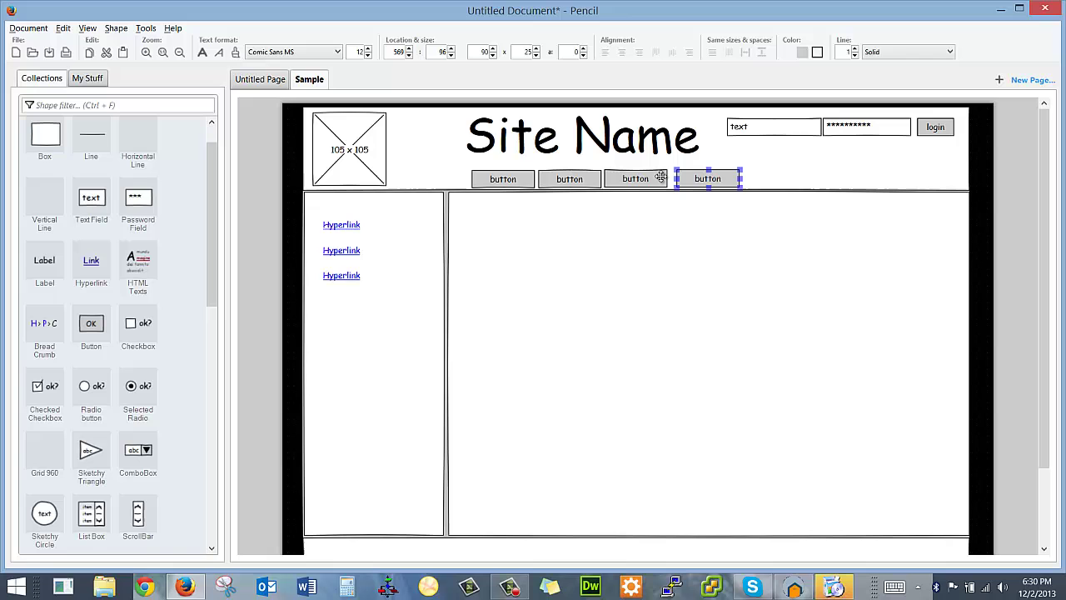
Step: Label the first two navigation buttons Home and Products
{"action": "left_click", "coordinate": [659, 177]}
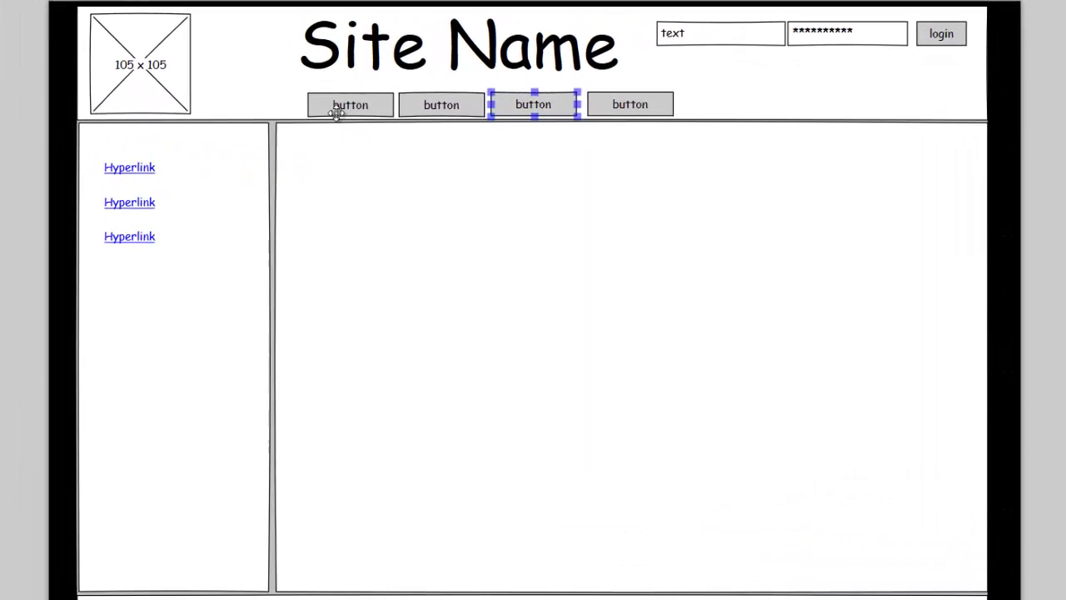
{"action": "left_click", "coordinate": [336, 112]}
{"action": "double_click", "coordinate": [336, 111]}
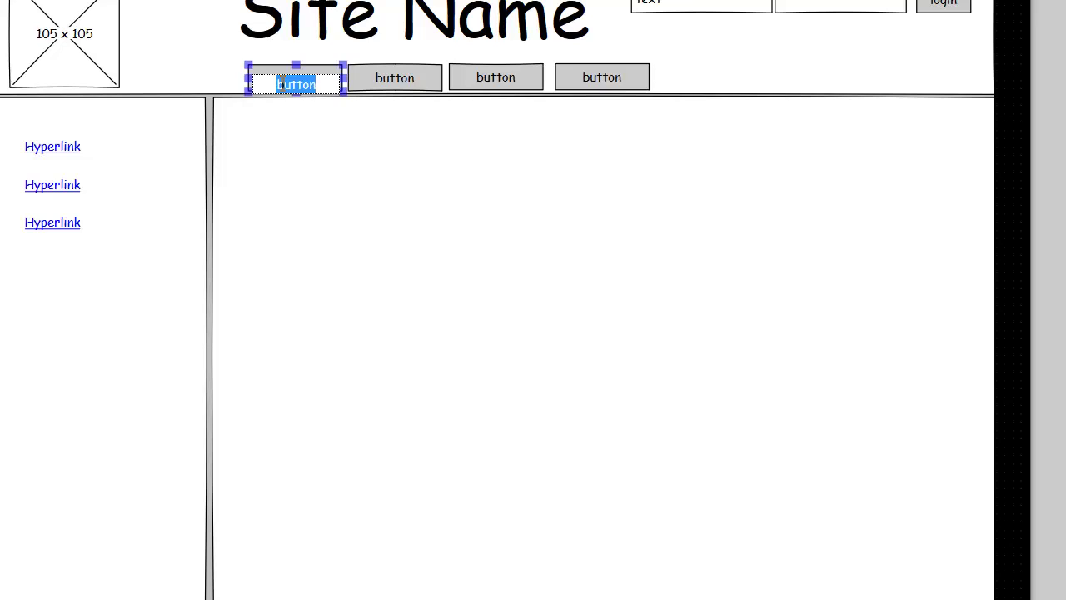
{"action": "type", "text": "Home"}
{"action": "left_click", "coordinate": [416, 80]}
{"action": "double_click", "coordinate": [417, 81]}
{"action": "type", "text": "Pro"}
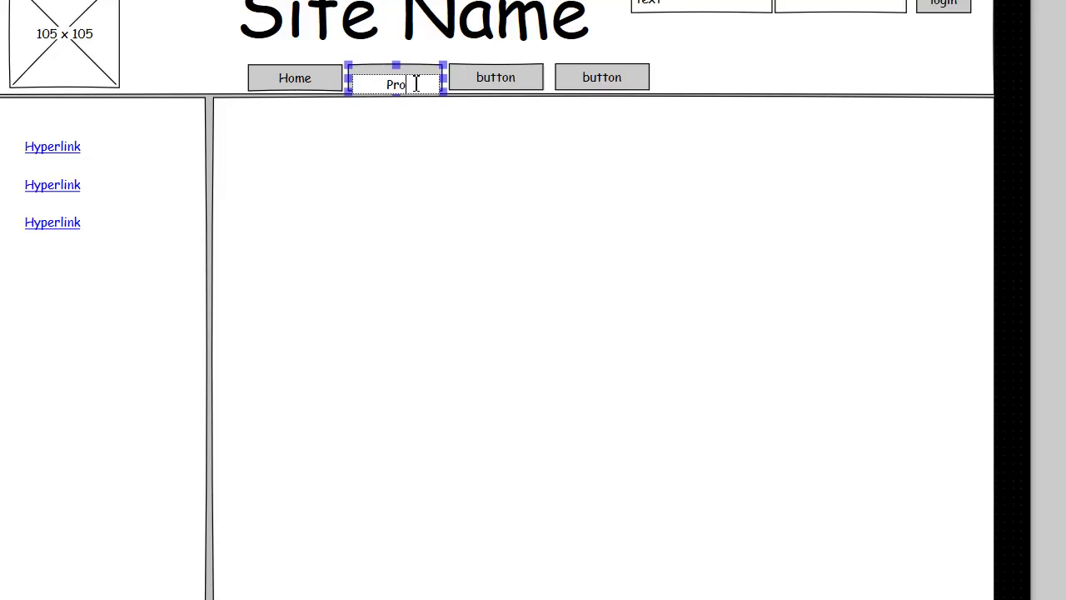
{"action": "type", "text": "ducts"}
{"action": "left_click", "coordinate": [471, 76]}
Step: Label the third and fourth navigation buttons Specials and About
{"action": "double_click", "coordinate": [477, 81]}
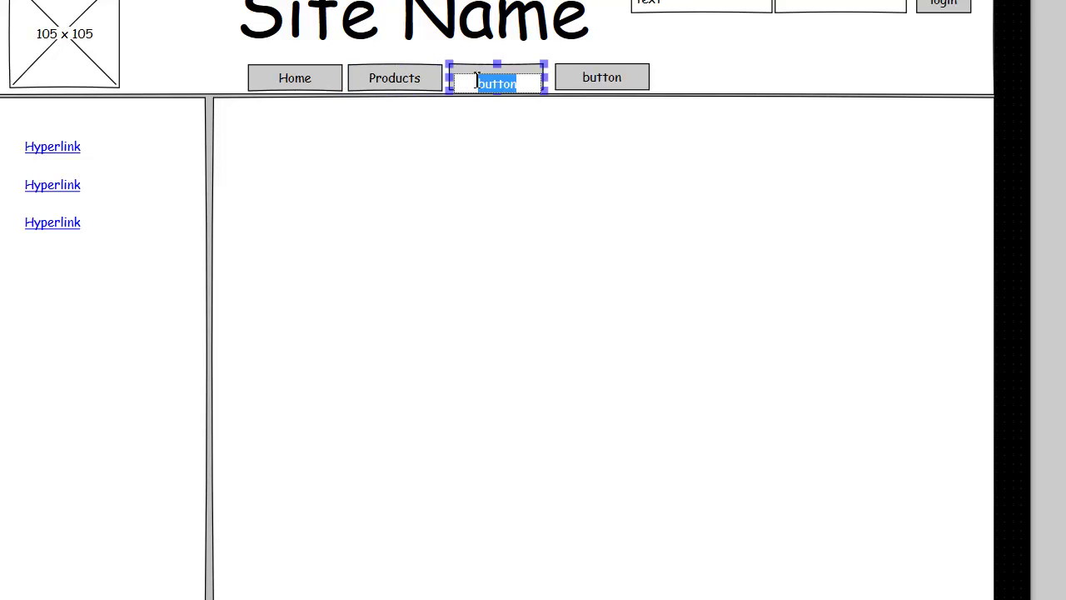
{"action": "type", "text": "sp"}
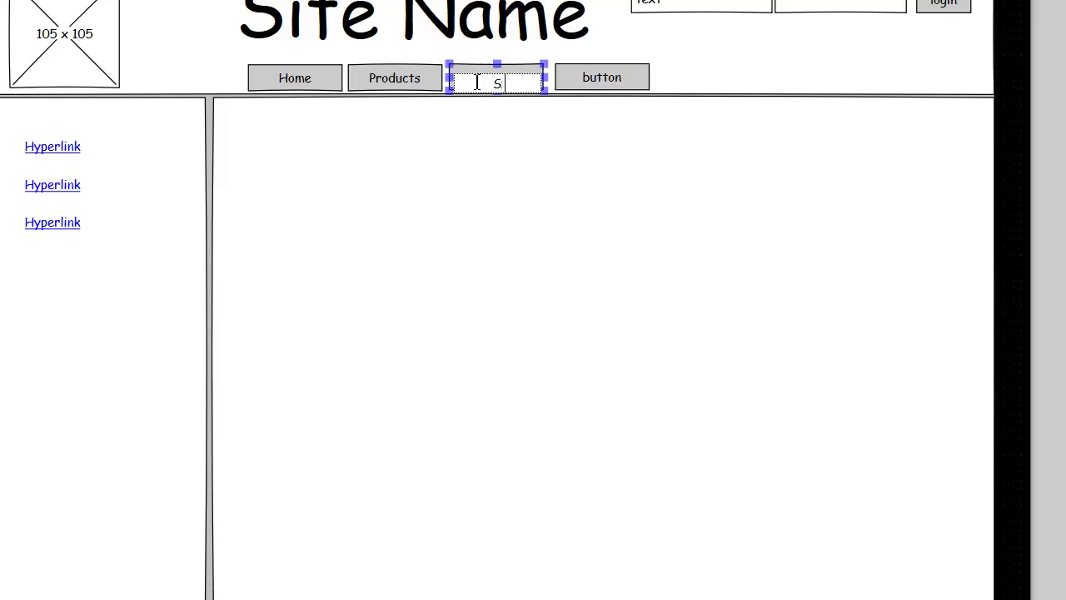
{"action": "type", "text": "ecials"}
{"action": "double_click", "coordinate": [604, 75]}
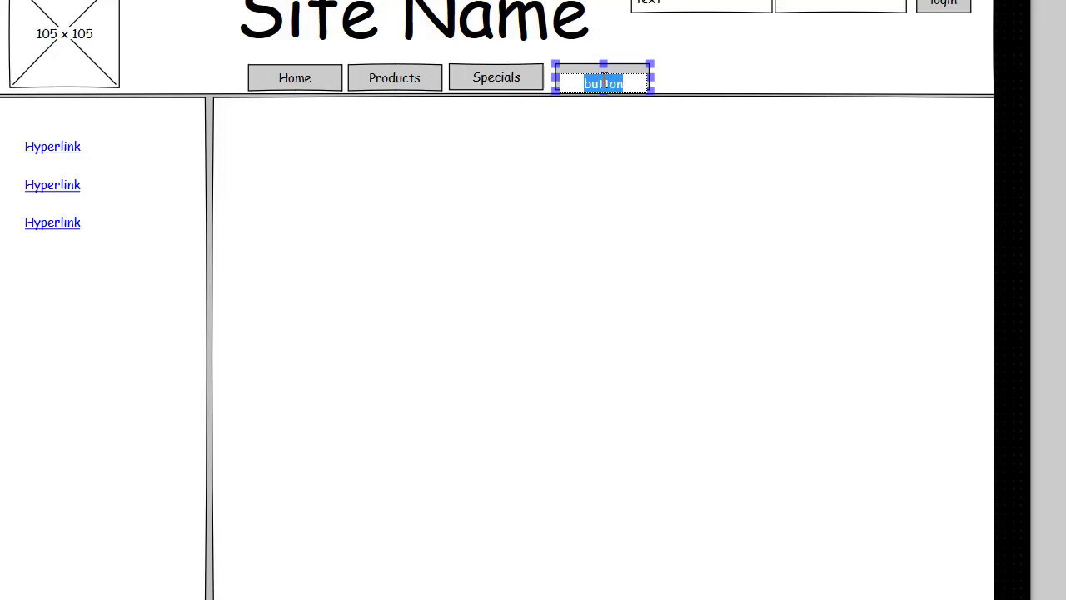
{"action": "type", "text": "about"}
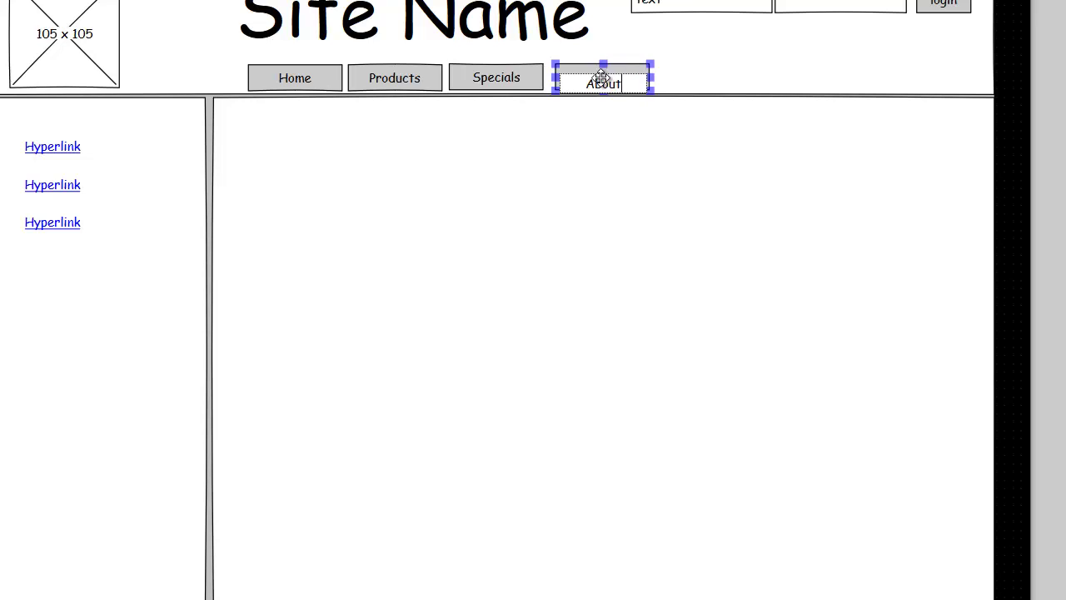
{"action": "key", "text": "Return"}
Step: Rename the sidebar links Gizmos, Widgets and Thing-a-ma-b0b
{"action": "double_click", "coordinate": [60, 146]}
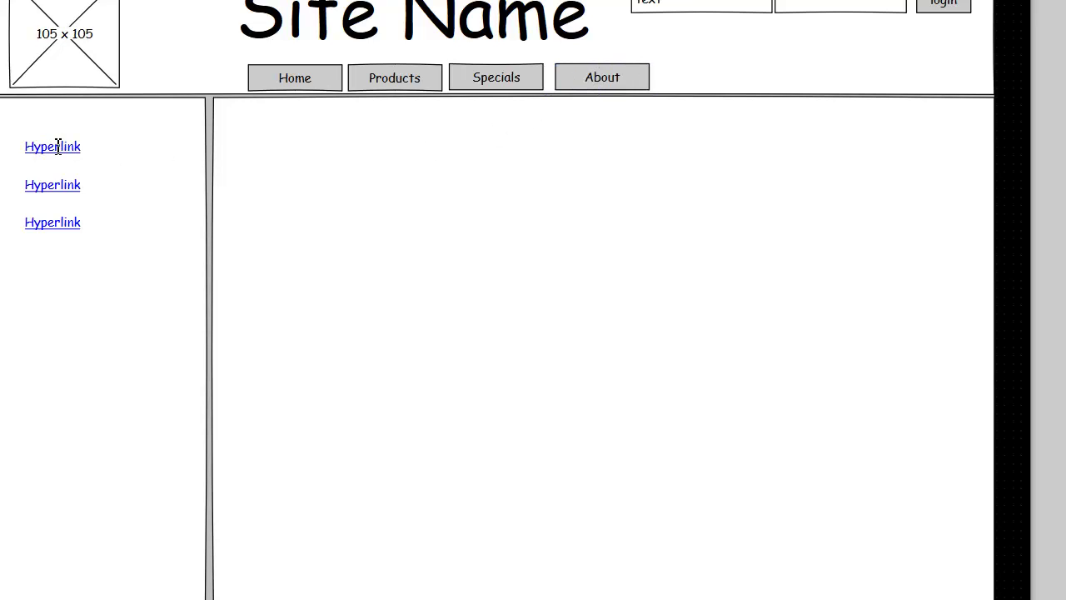
{"action": "type", "text": "Gizmos"}
{"action": "double_click", "coordinate": [60, 184]}
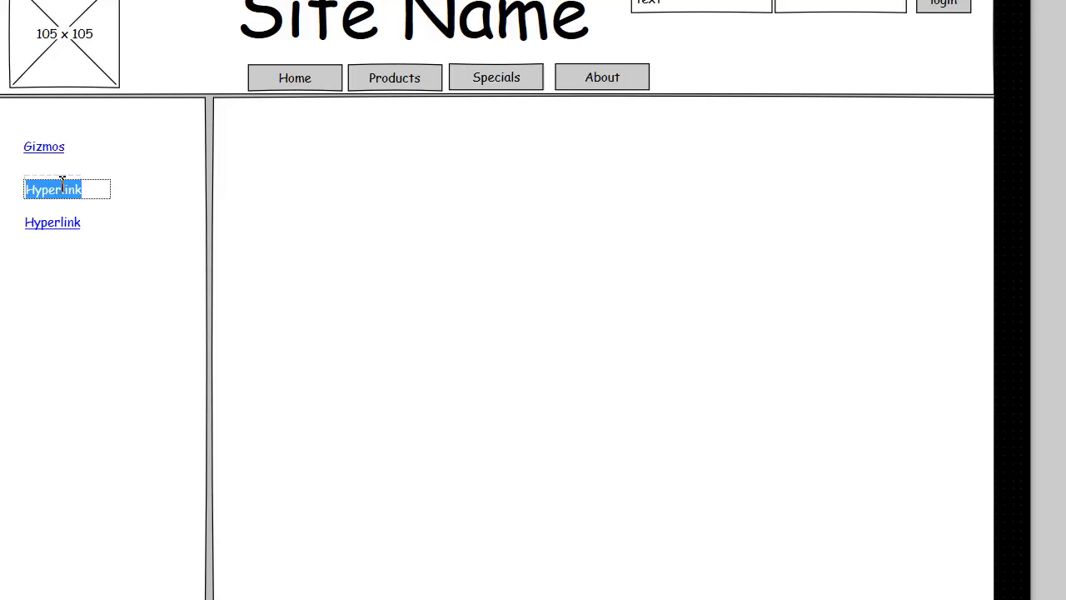
{"action": "type", "text": "Widgets"}
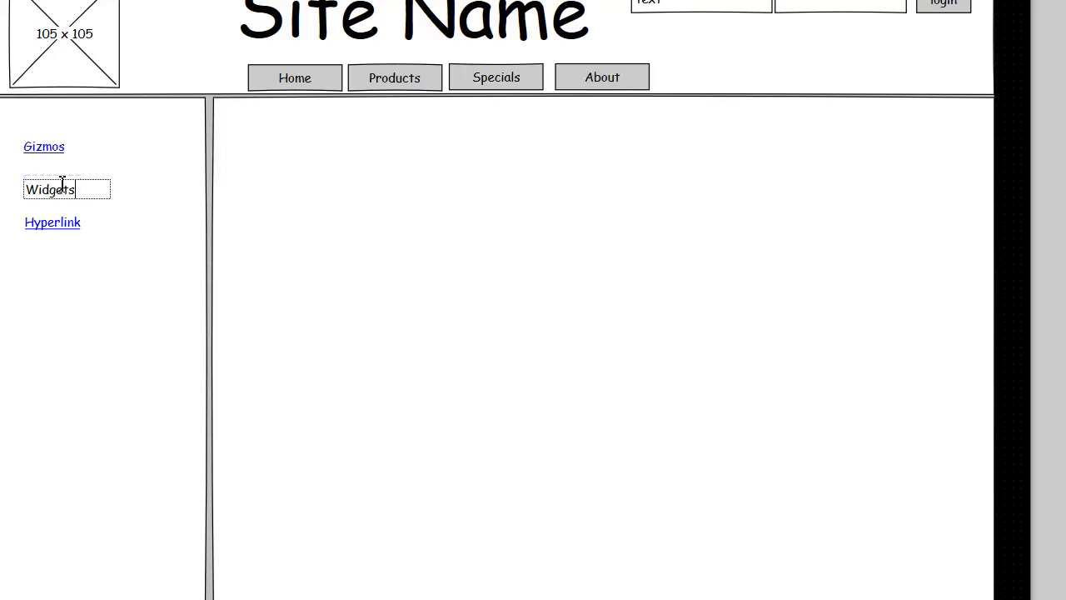
{"action": "double_click", "coordinate": [53, 225]}
{"action": "type", "text": "Thing-a-ma"}
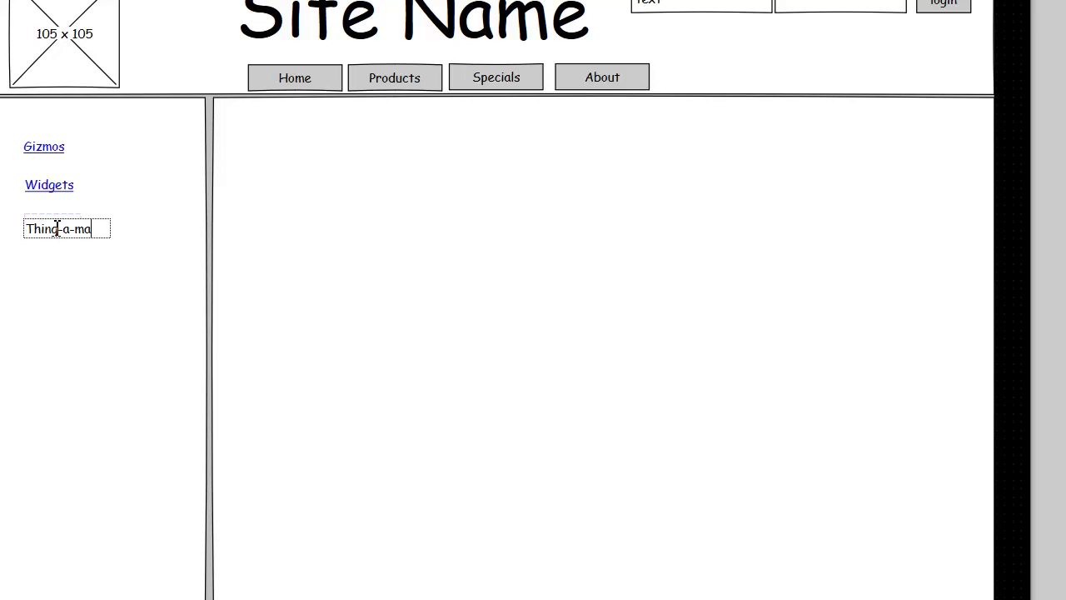
{"action": "type", "text": "-b0b"}
{"action": "key", "text": "Return"}
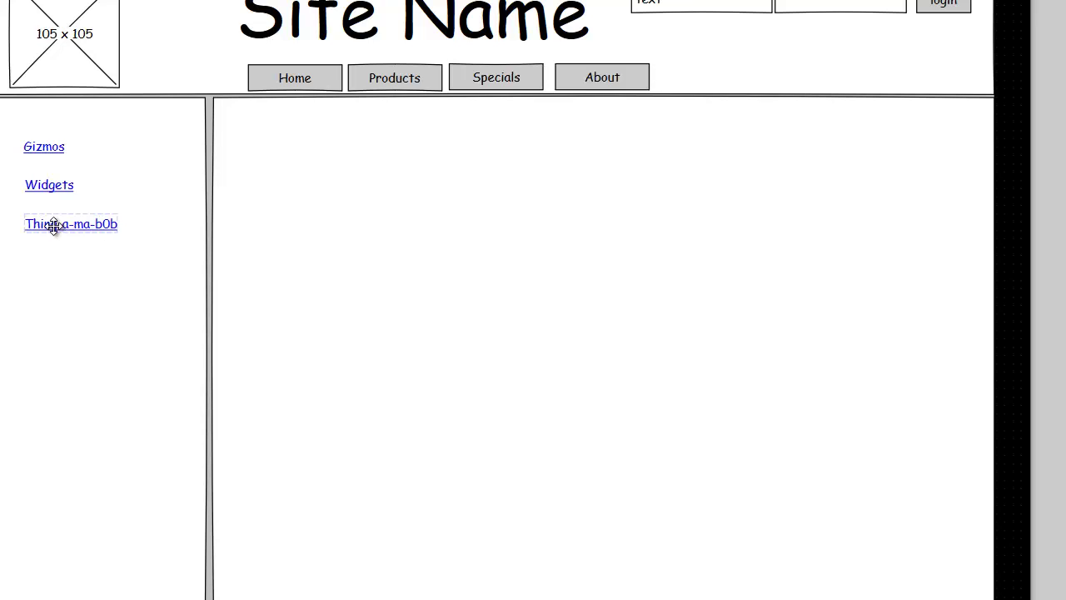
Step: Fix the typo so the third link reads Thing-a-ma-bob
{"action": "double_click", "coordinate": [100, 224]}
{"action": "left_click", "coordinate": [113, 228]}
{"action": "key", "text": "BackSpace"}
{"action": "type", "text": "o"}
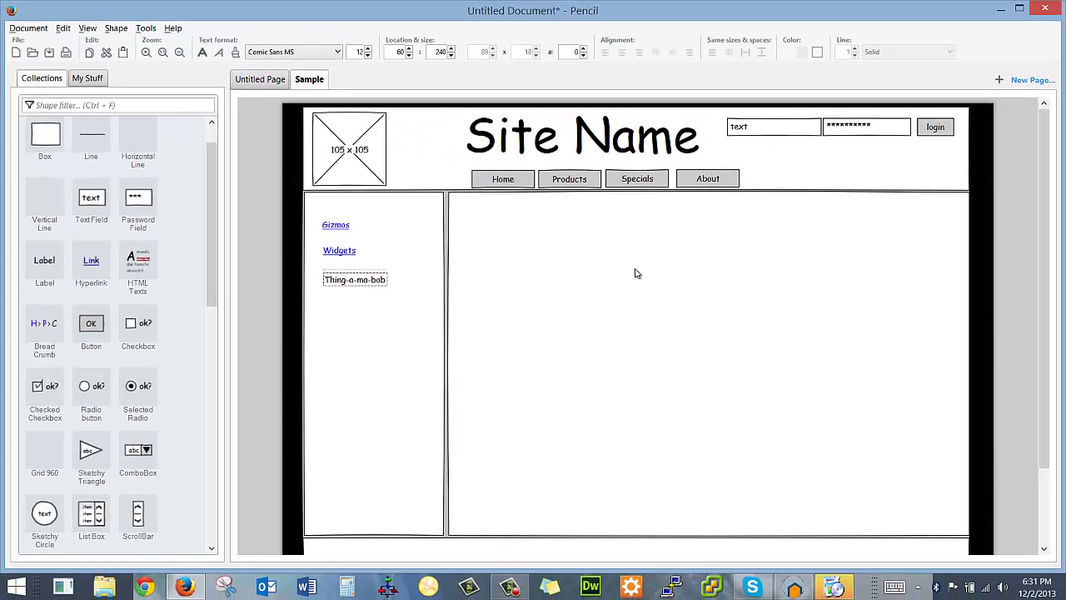
{"action": "left_click", "coordinate": [770, 304]}
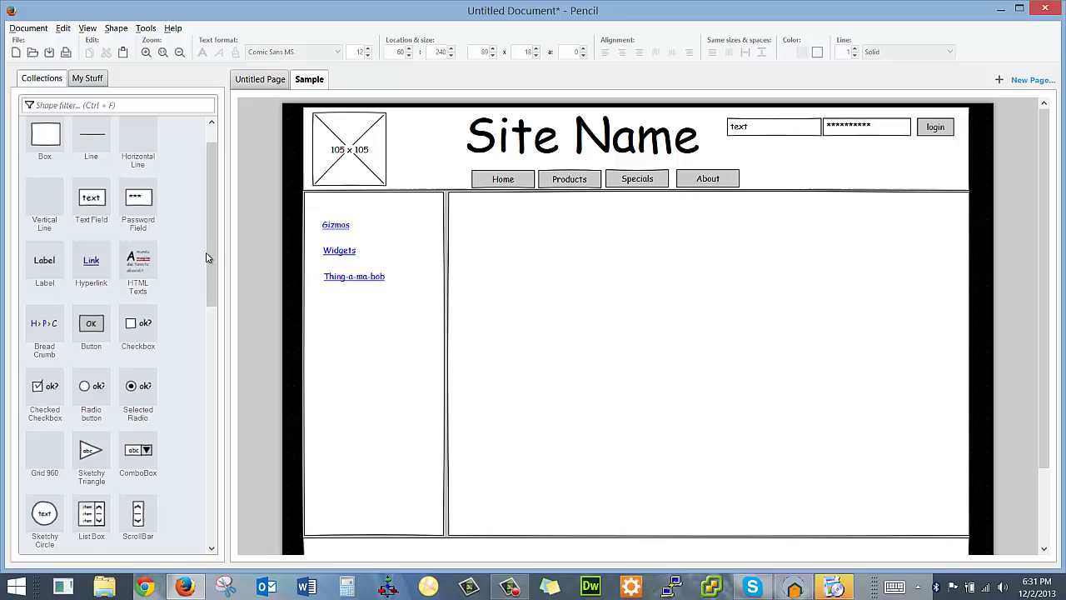
Step: Place an image placeholder in the content area and resize it to 196x143
{"action": "left_click_drag", "start_coordinate": [211, 254], "coordinate": [198, 321]}
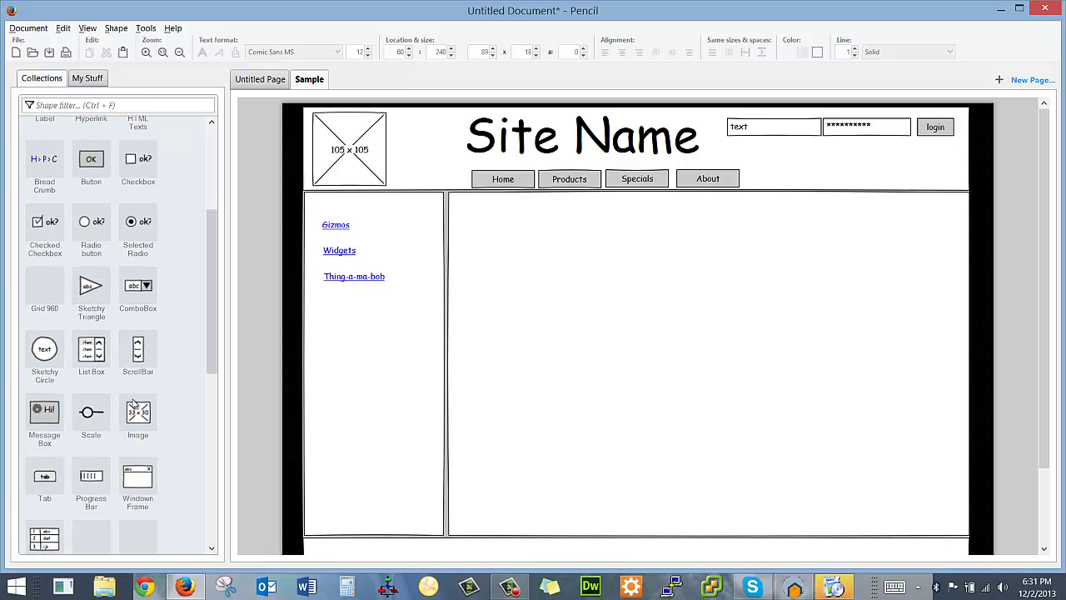
{"action": "left_click_drag", "start_coordinate": [137, 412], "coordinate": [500, 249]}
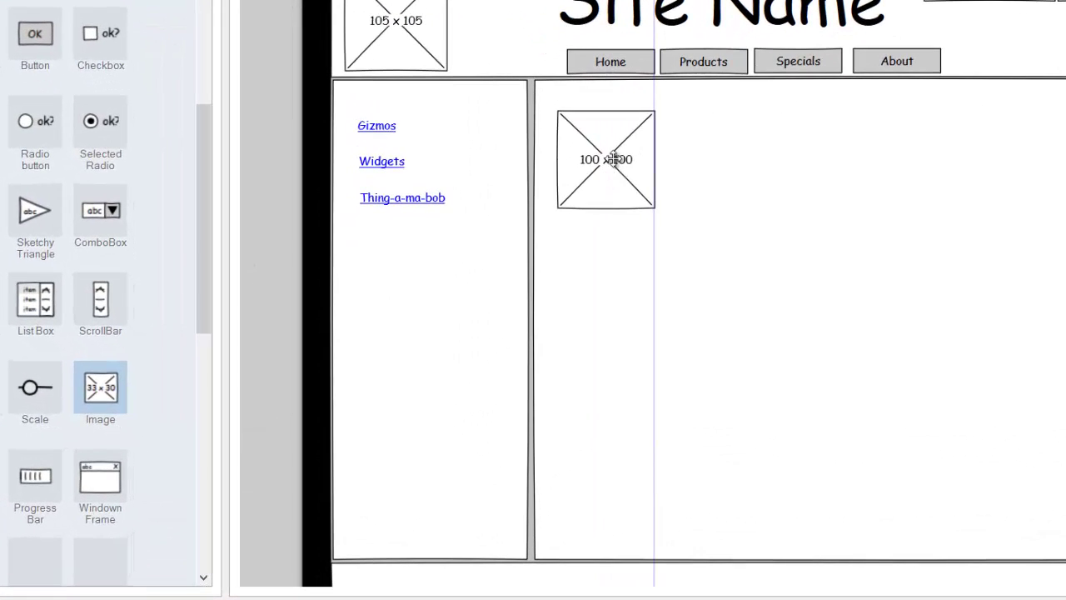
{"action": "left_click_drag", "start_coordinate": [657, 160], "coordinate": [748, 160]}
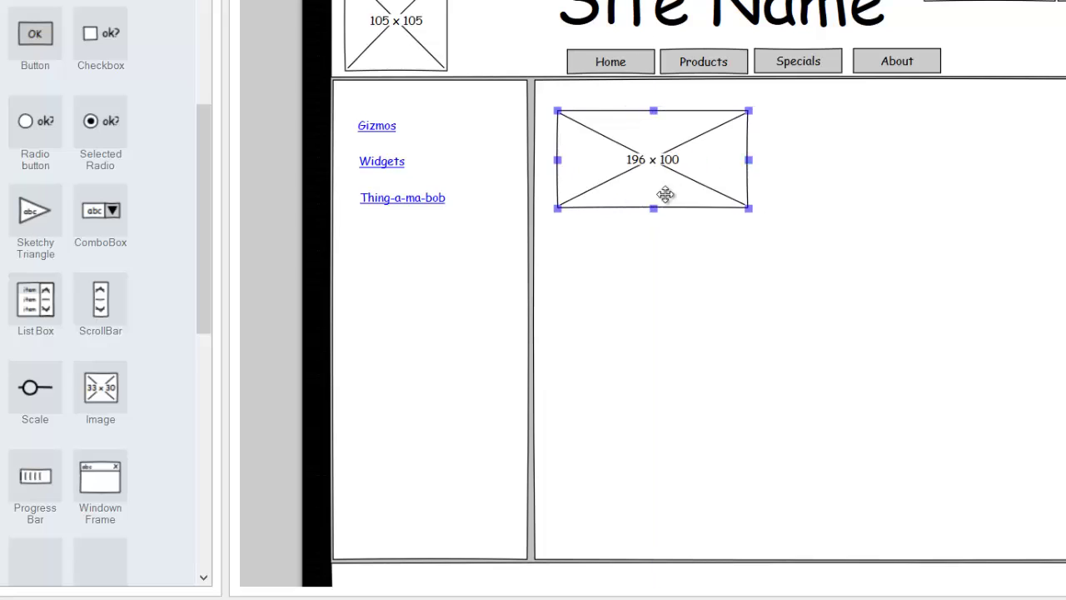
{"action": "left_click_drag", "start_coordinate": [654, 209], "coordinate": [619, 236]}
Step: Paste two copies of the image placeholder and move them down into a column
{"action": "right_click", "coordinate": [620, 239]}
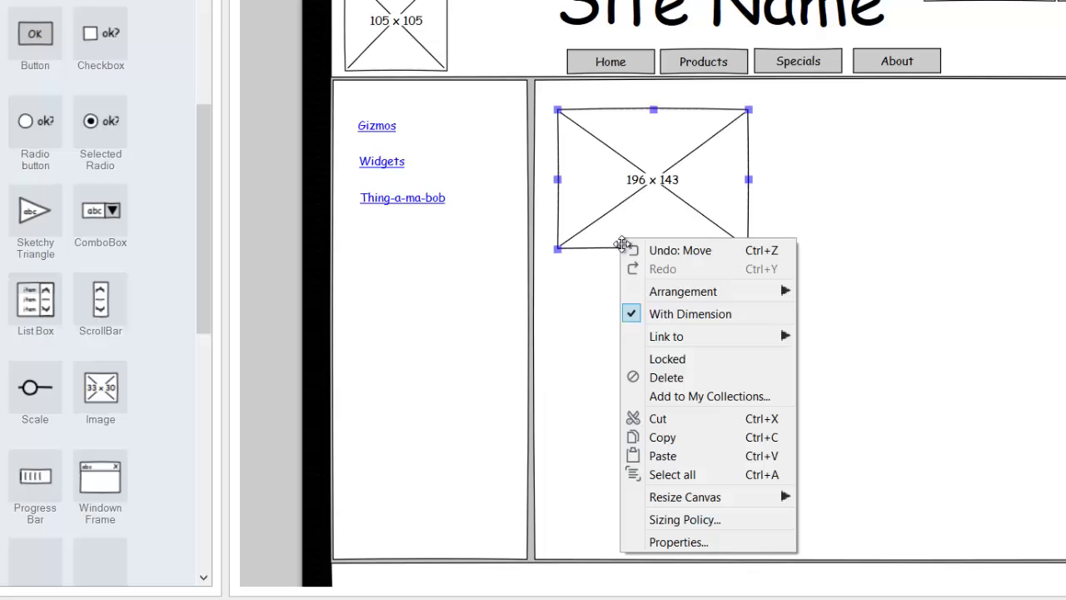
{"action": "left_click", "coordinate": [659, 440]}
{"action": "right_click", "coordinate": [650, 364]}
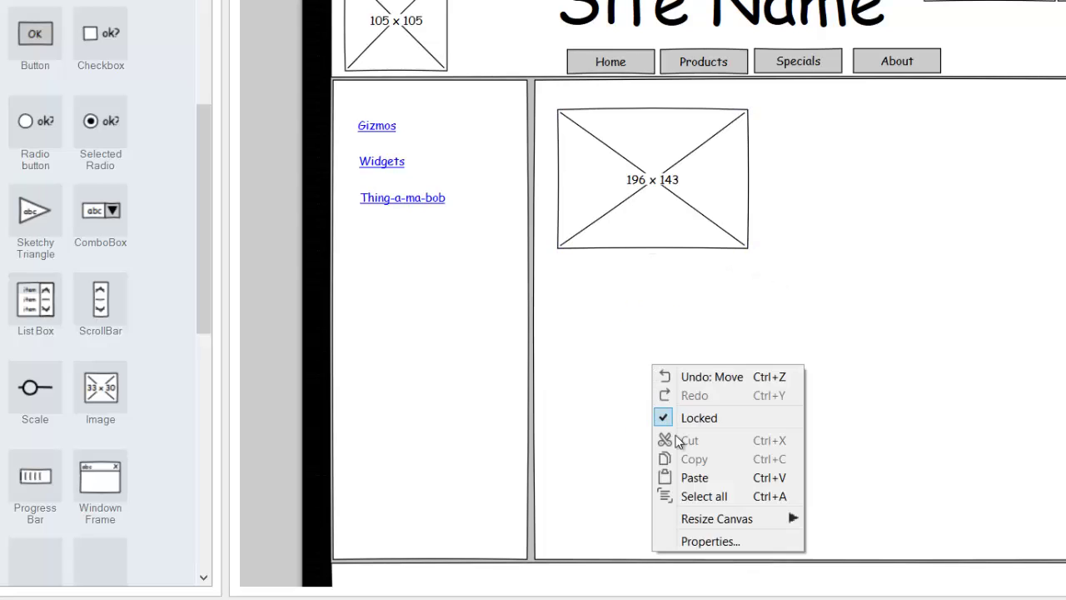
{"action": "left_click", "coordinate": [683, 474]}
{"action": "right_click", "coordinate": [627, 372]}
{"action": "left_click", "coordinate": [667, 487]}
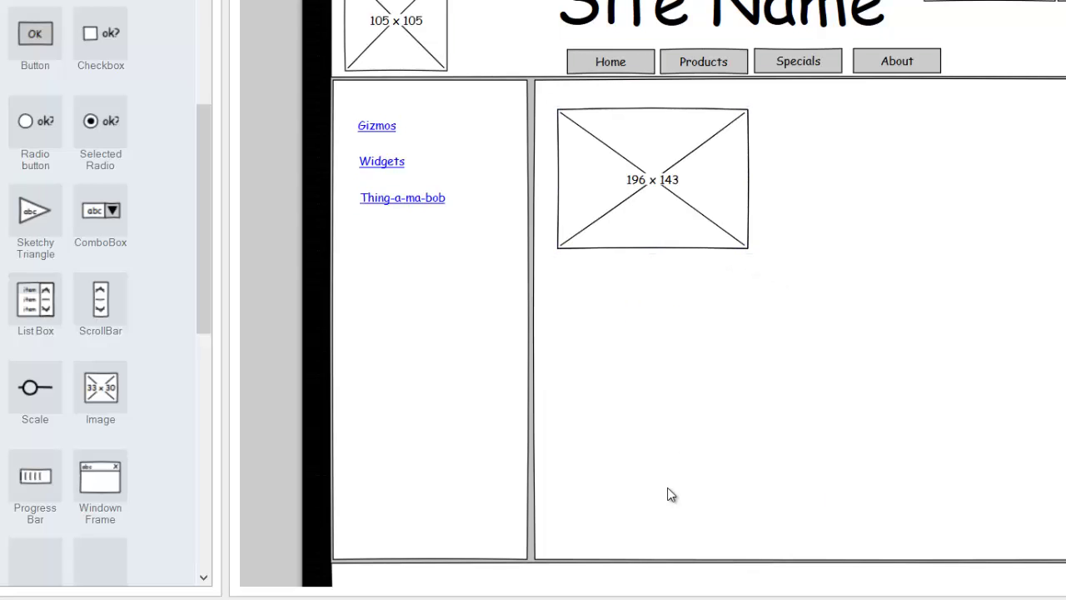
{"action": "left_click_drag", "start_coordinate": [693, 235], "coordinate": [692, 392]}
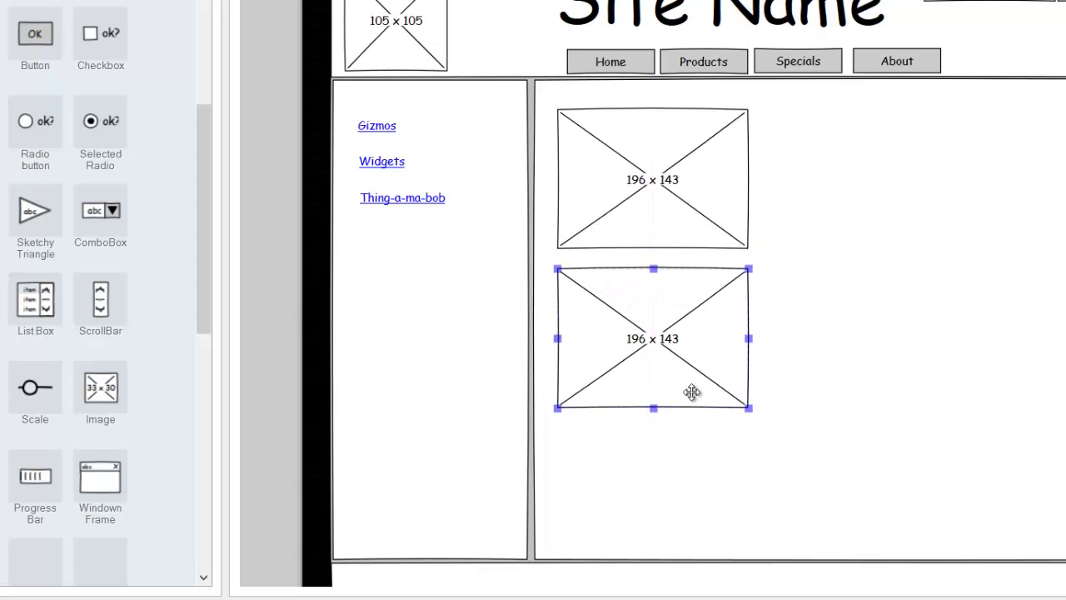
{"action": "right_click", "coordinate": [692, 393]}
{"action": "left_click", "coordinate": [728, 292]}
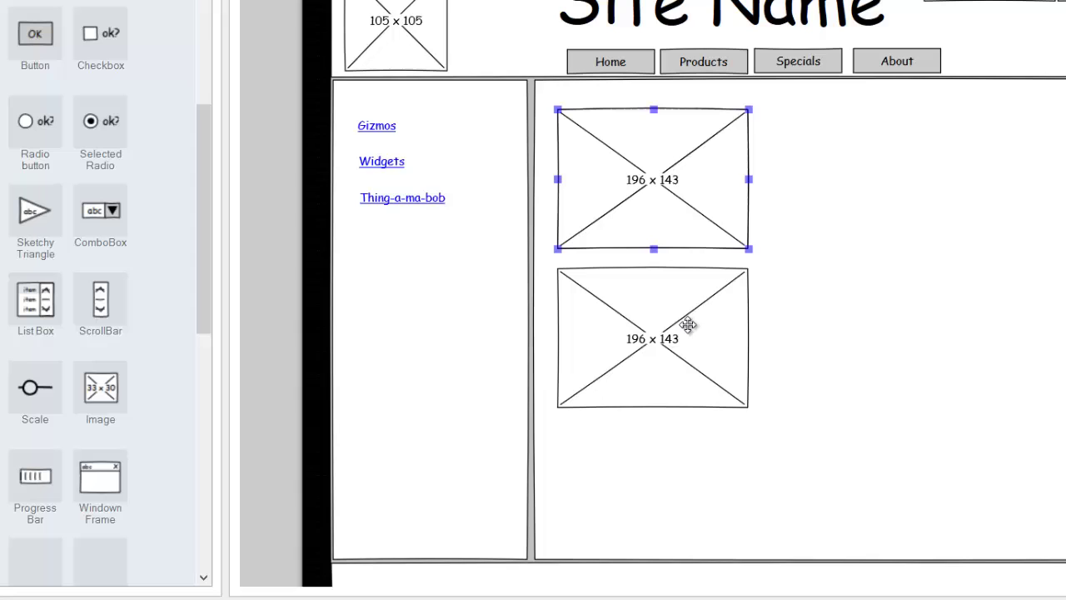
{"action": "left_click_drag", "start_coordinate": [692, 240], "coordinate": [693, 537]}
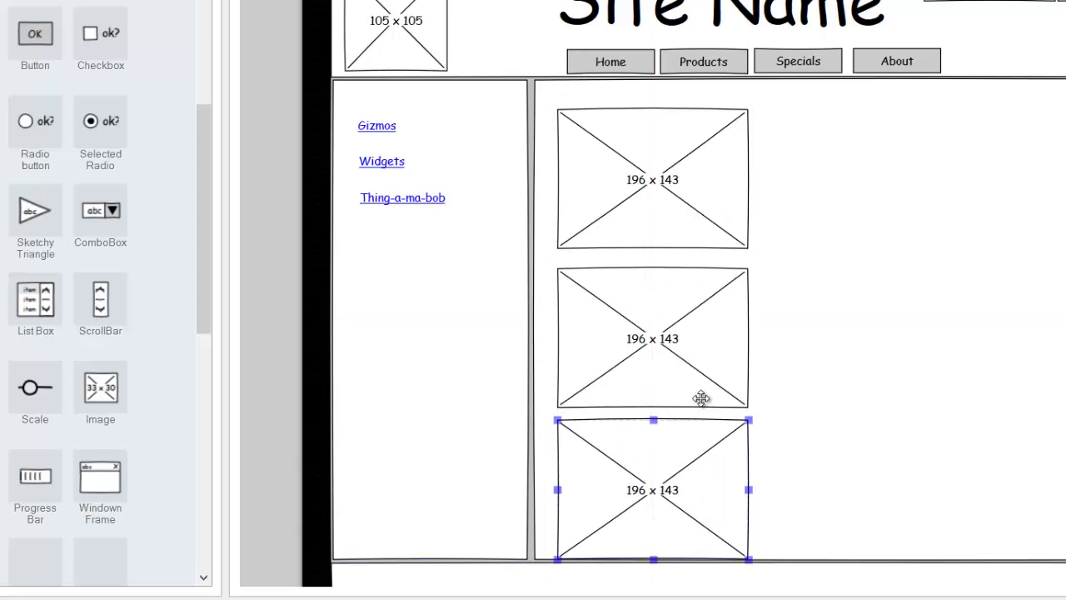
Step: Nudge the three image placeholders so they are evenly spaced
{"action": "mouse_move", "coordinate": [702, 397]}
{"action": "left_mouse_down"}
{"action": "mouse_move", "coordinate": [699, 376]}
{"action": "mouse_move", "coordinate": [698, 390]}
{"action": "left_mouse_up"}
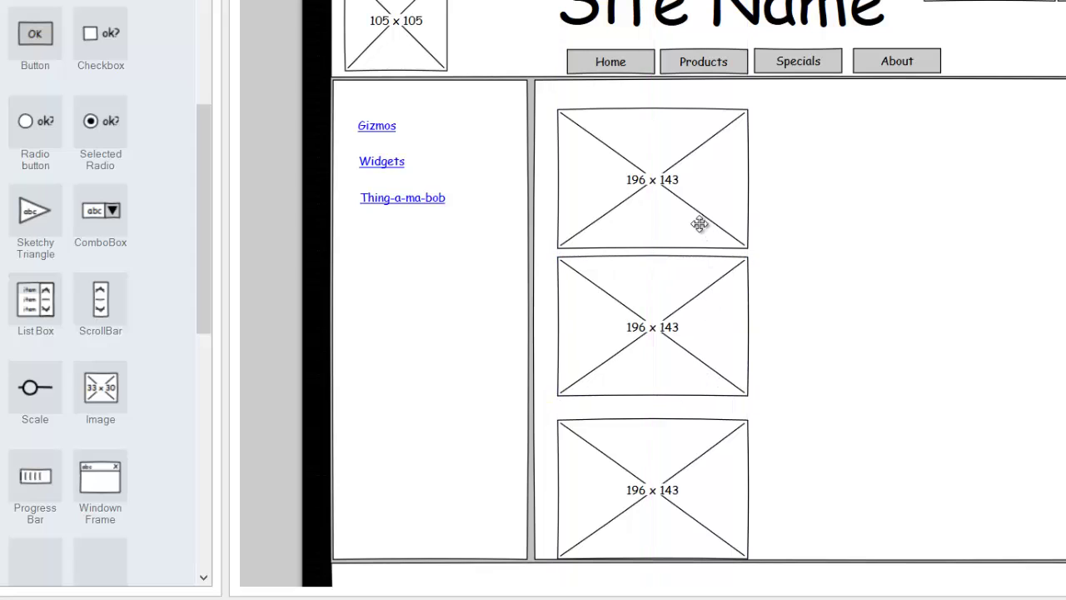
{"action": "left_click_drag", "start_coordinate": [700, 224], "coordinate": [699, 216]}
{"action": "left_click_drag", "start_coordinate": [692, 316], "coordinate": [688, 340]}
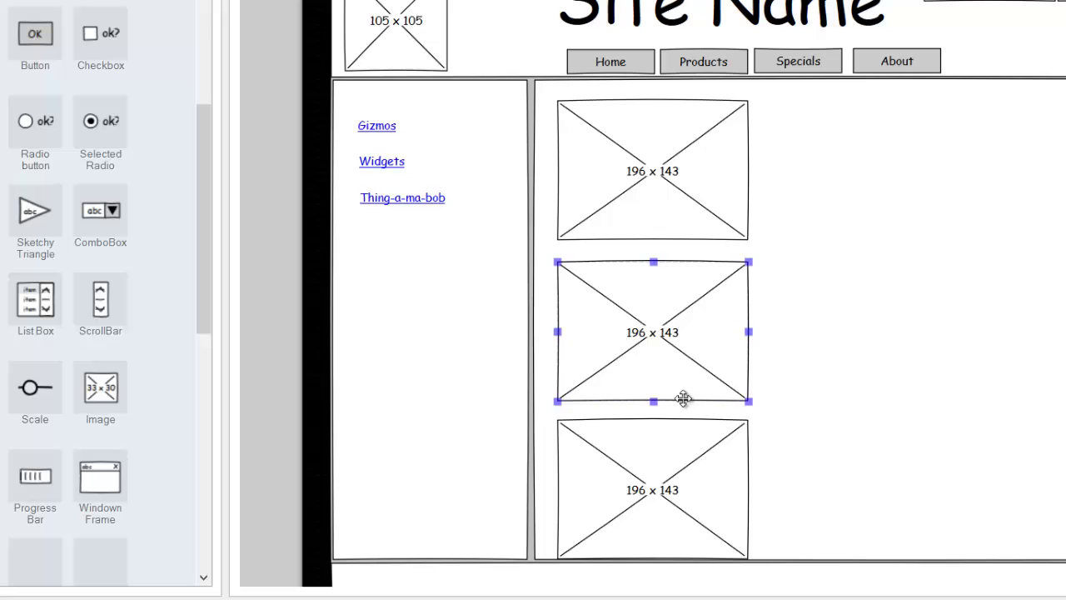
{"action": "left_click_drag", "start_coordinate": [674, 428], "coordinate": [675, 413]}
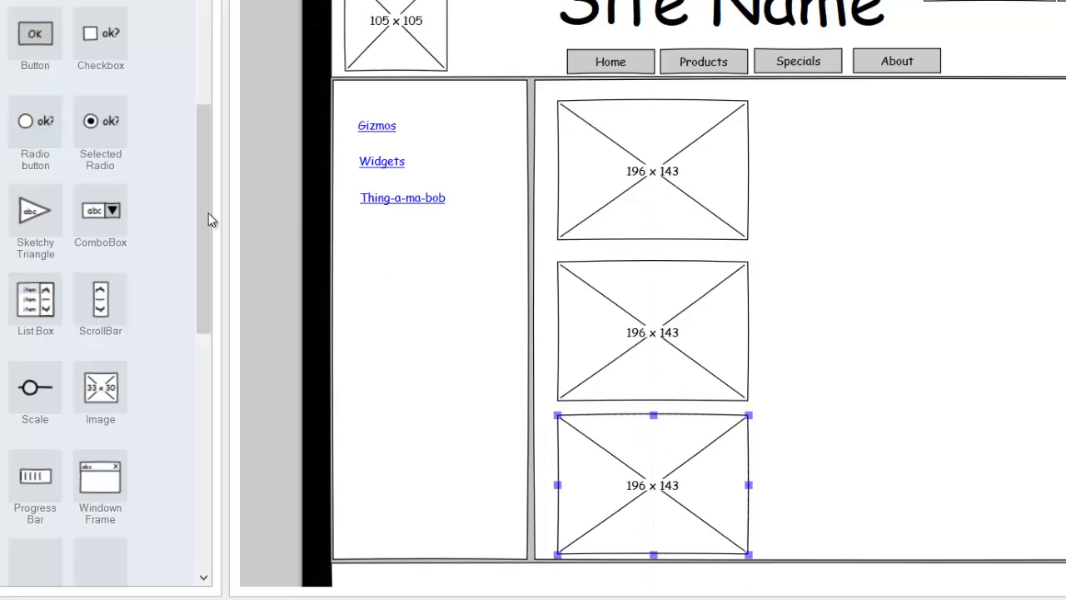
{"action": "left_click_drag", "start_coordinate": [209, 219], "coordinate": [200, 83]}
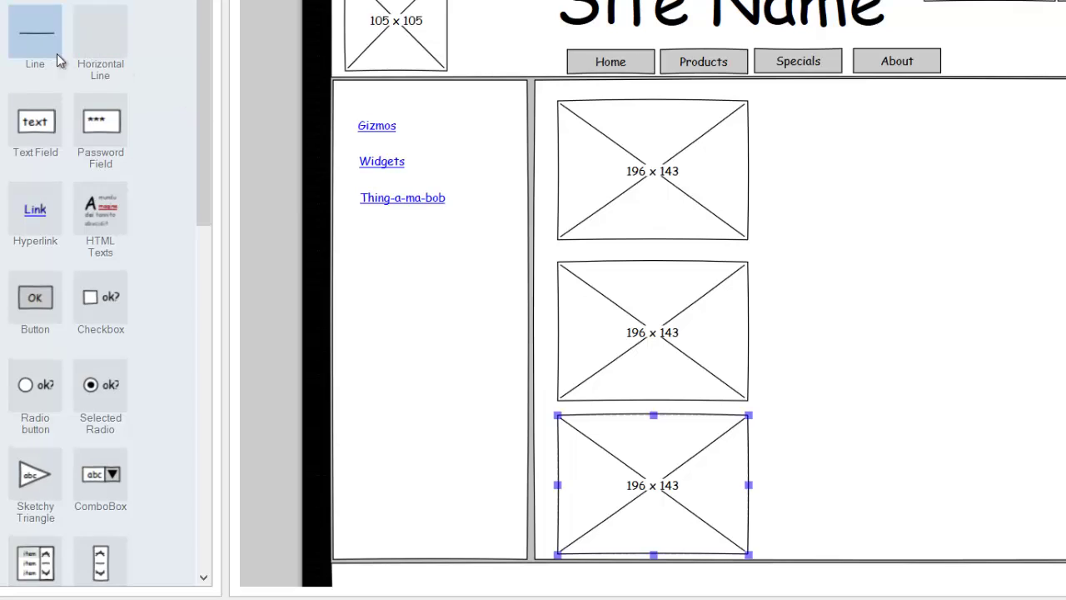
Step: Add a 724-wide divider line between the first two images and paste a copy below the second
{"action": "left_click_drag", "start_coordinate": [56, 54], "coordinate": [590, 259]}
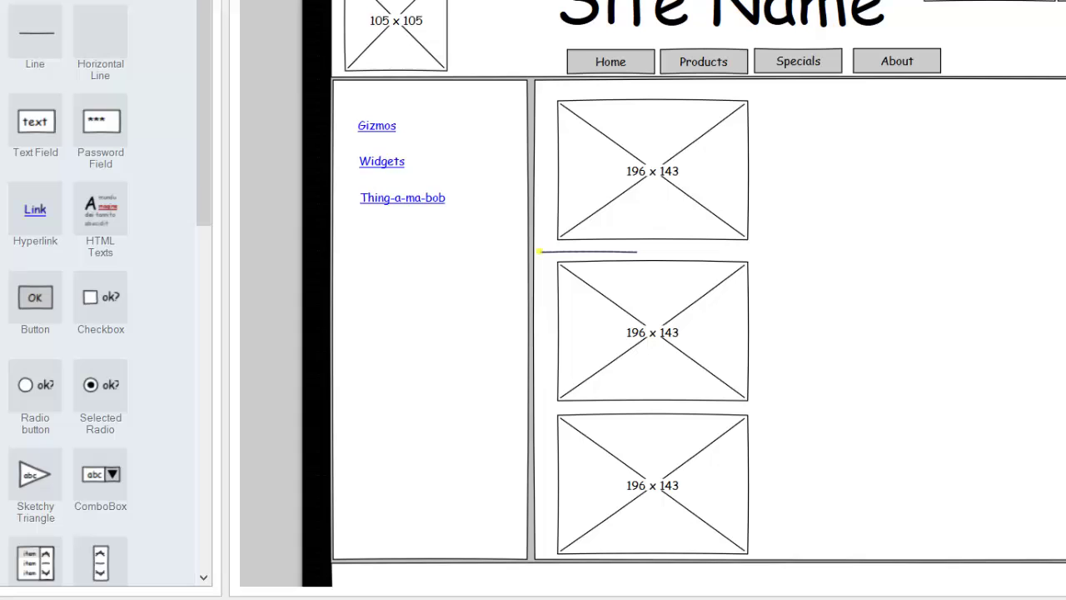
{"action": "left_click_drag", "start_coordinate": [1065, 255], "coordinate": [1065, 257]}
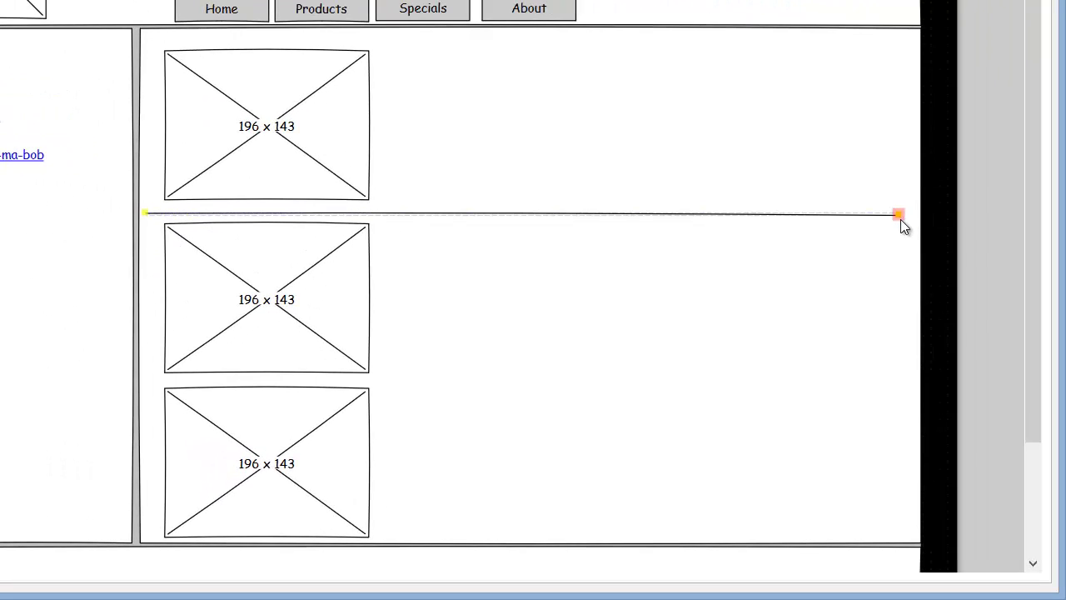
{"action": "right_click", "coordinate": [826, 215]}
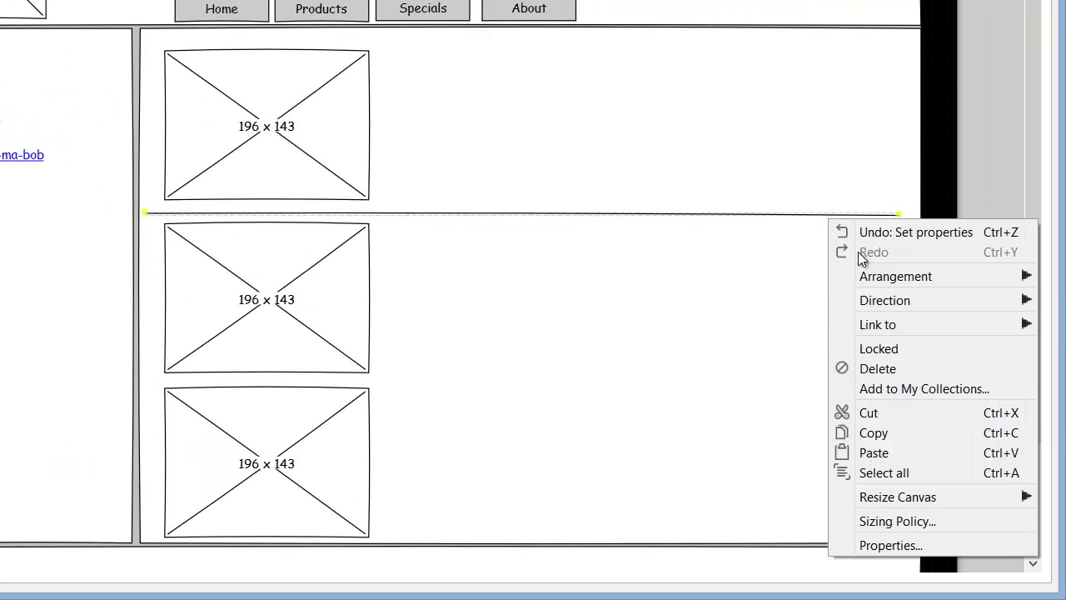
{"action": "left_click", "coordinate": [879, 349]}
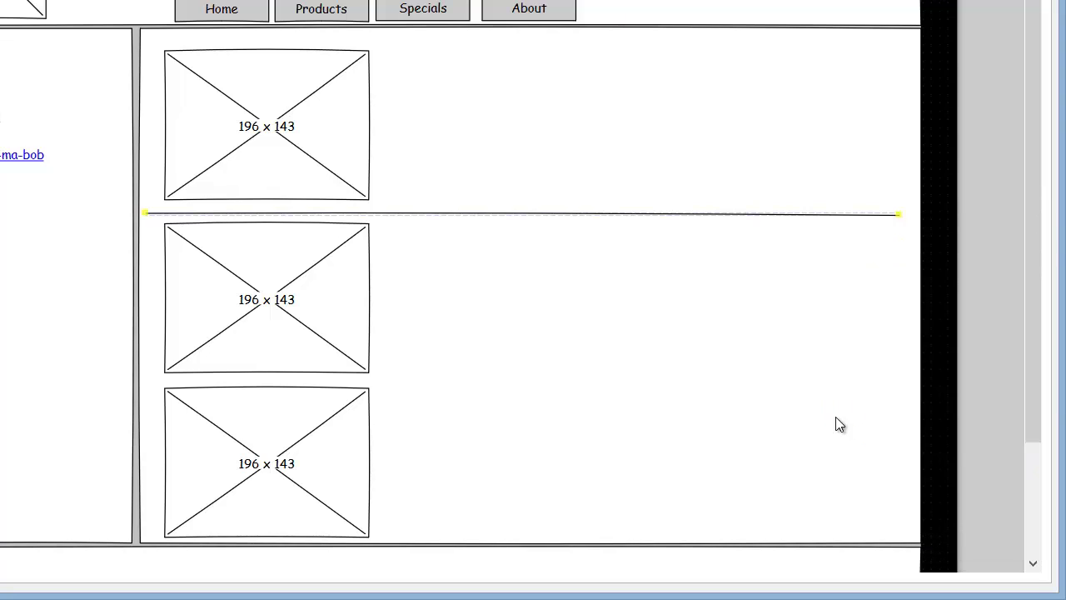
{"action": "right_click", "coordinate": [837, 419]}
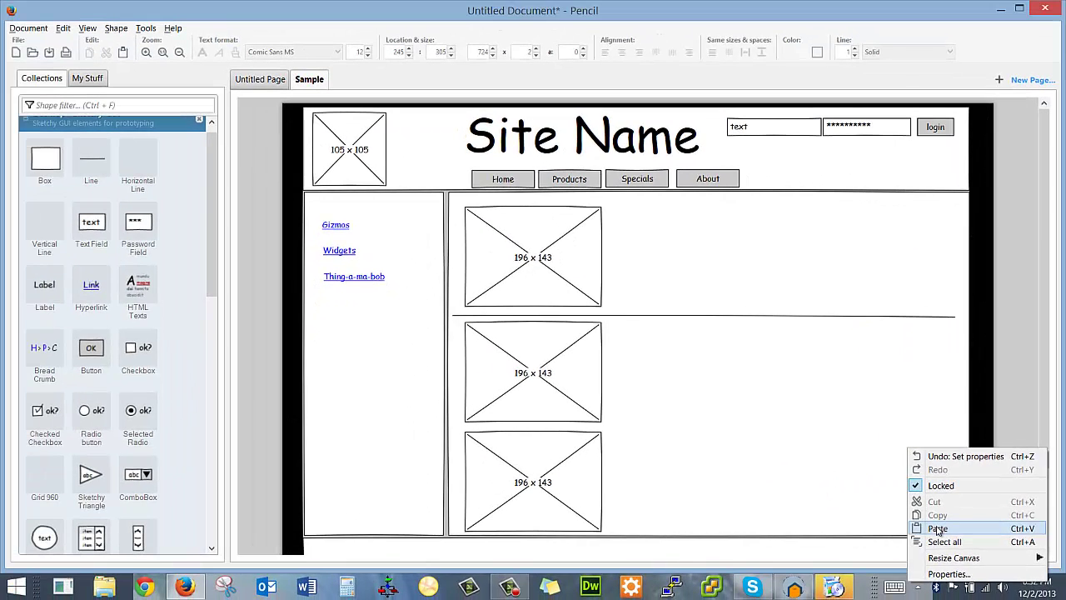
{"action": "left_click", "coordinate": [605, 251]}
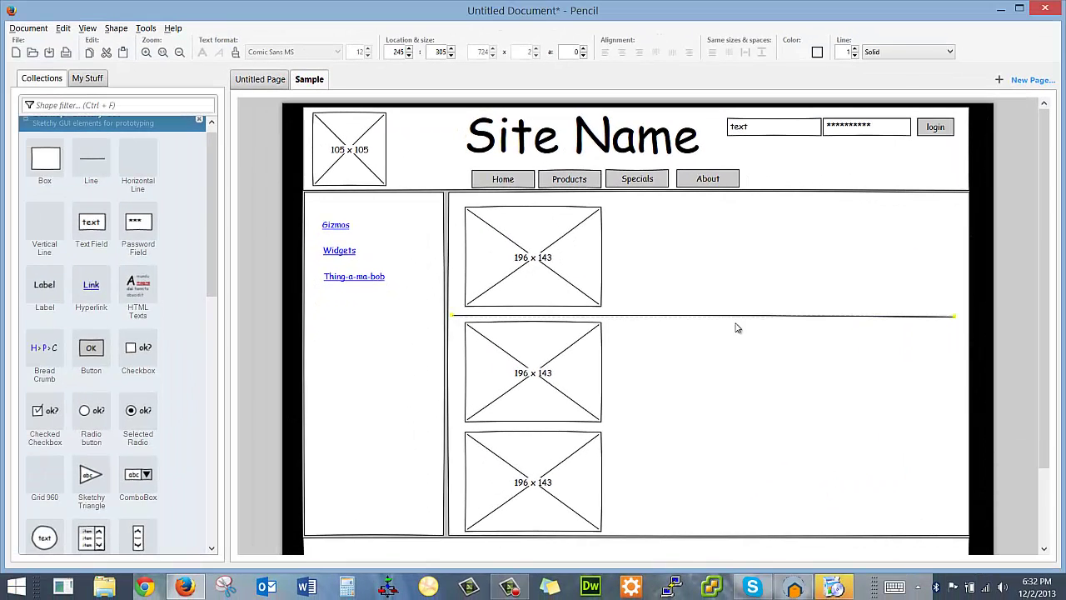
{"action": "left_click_drag", "start_coordinate": [736, 314], "coordinate": [739, 427]}
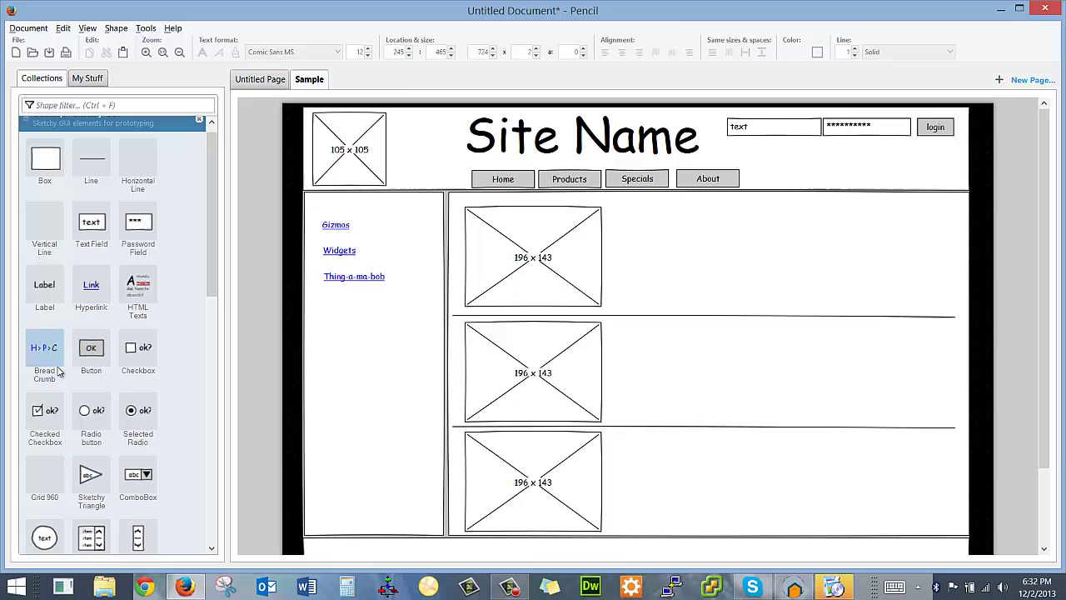
Step: Add a Home > Products > Pencil breadcrumb and a 'Gizmo 1' label beside the first image
{"action": "mouse_move", "coordinate": [55, 357]}
{"action": "left_mouse_down"}
{"action": "mouse_move", "coordinate": [146, 348]}
{"action": "mouse_move", "coordinate": [518, 225]}
{"action": "mouse_move", "coordinate": [503, 198]}
{"action": "left_mouse_up"}
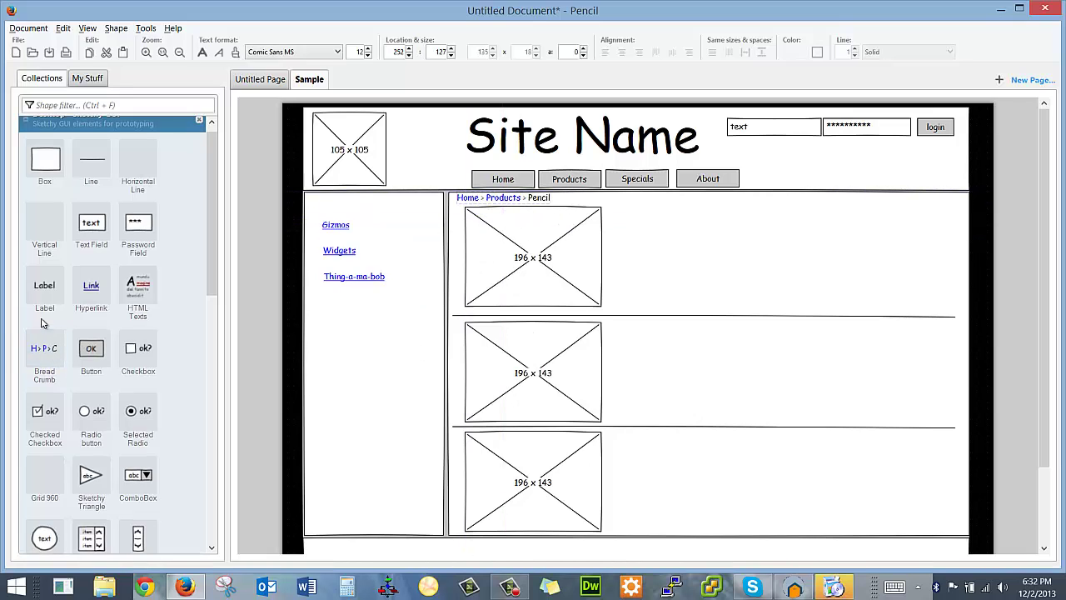
{"action": "scroll", "coordinate": [44, 319], "scroll_direction": "up", "scroll_amount": 1}
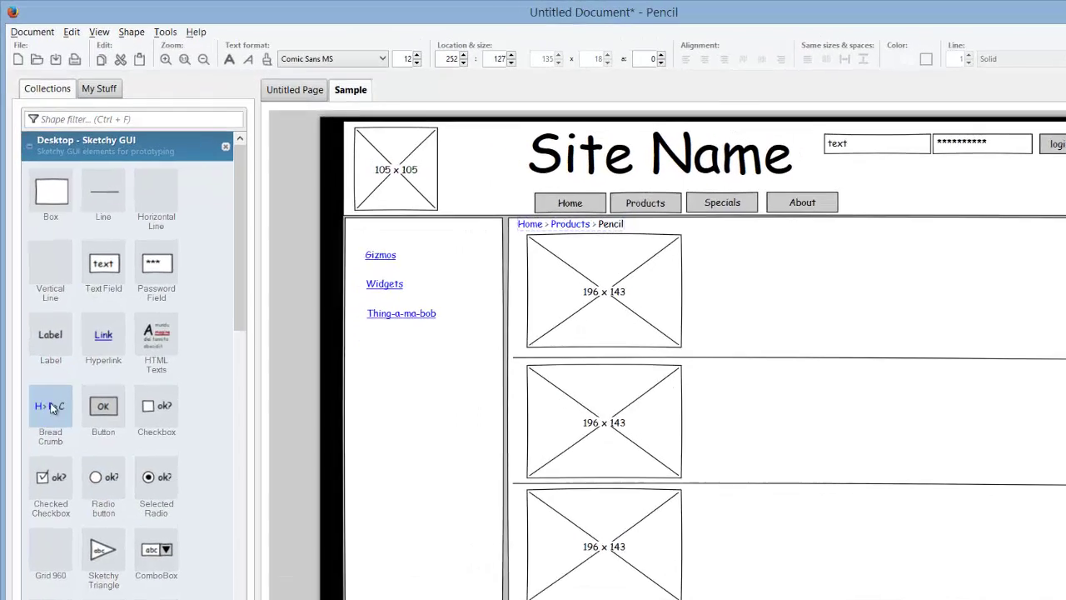
{"action": "left_click_drag", "start_coordinate": [50, 335], "coordinate": [731, 266]}
{"action": "left_click_drag", "start_coordinate": [966, 350], "coordinate": [962, 337]}
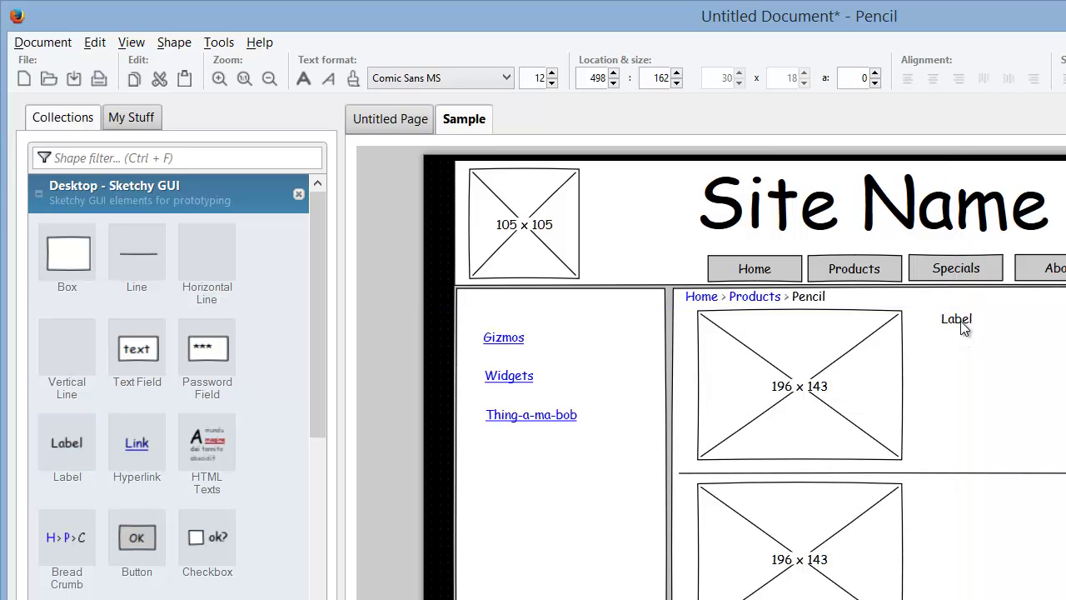
{"action": "double_click", "coordinate": [962, 328]}
{"action": "type", "text": "Gizmo 1"}
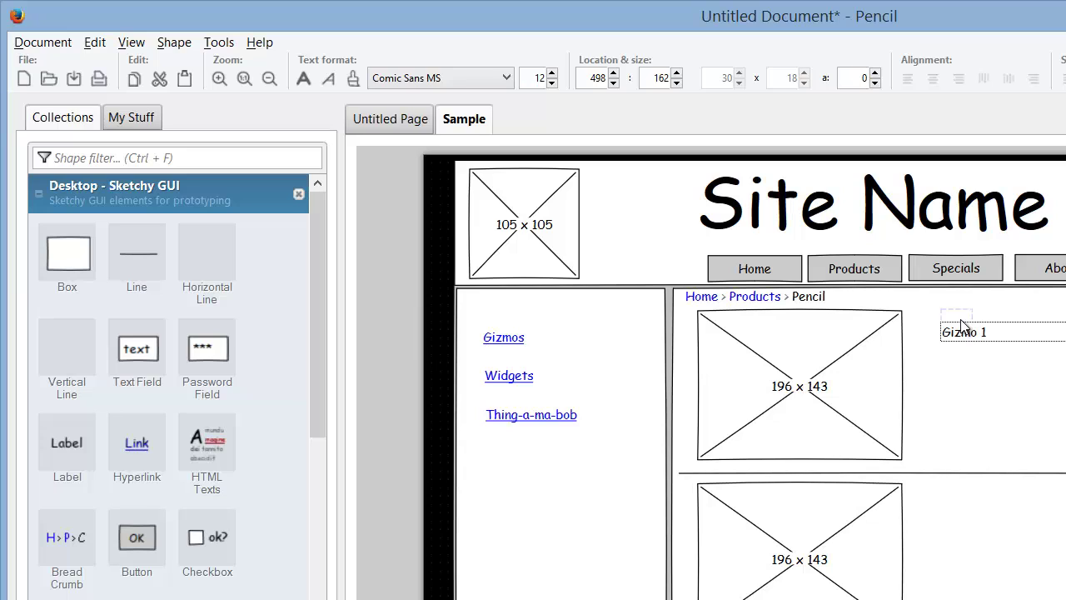
{"action": "left_click", "coordinate": [973, 356]}
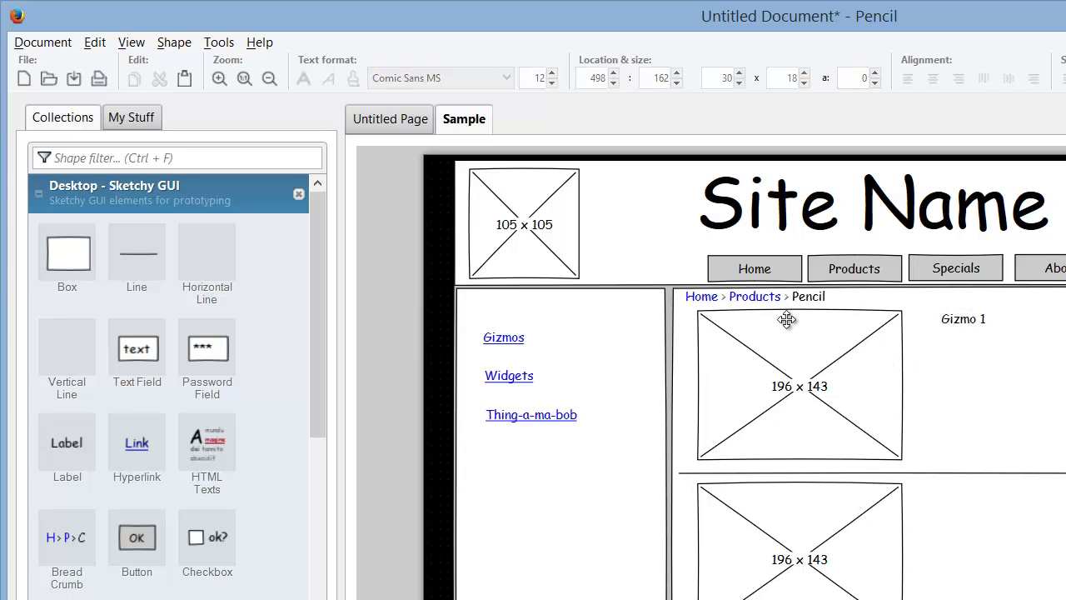
Step: Make the Gizmo 1 label bold with font size 15
{"action": "left_click", "coordinate": [950, 317]}
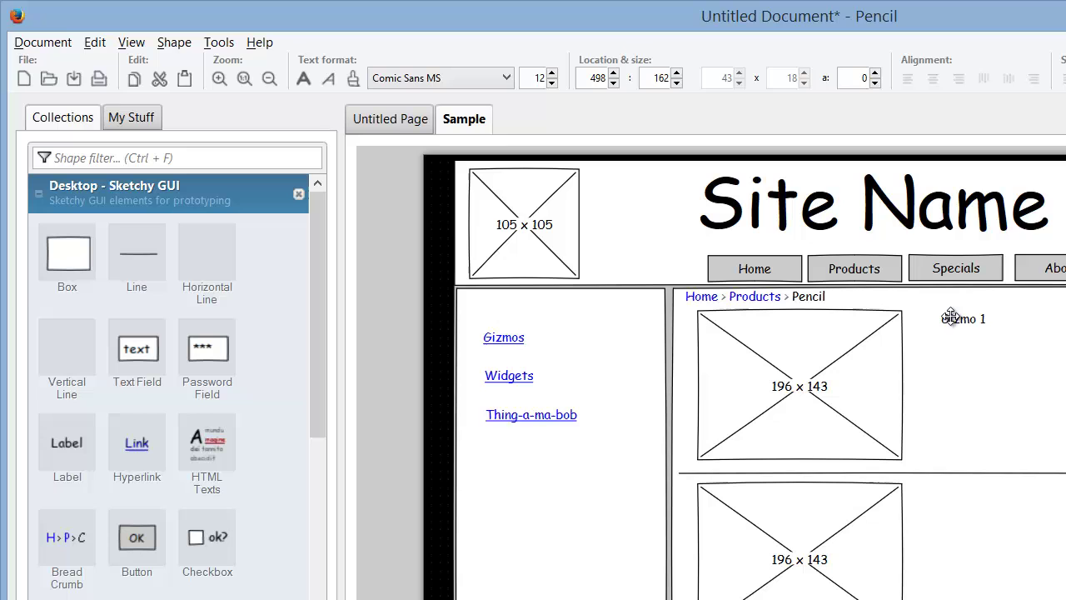
{"action": "right_click", "coordinate": [951, 318]}
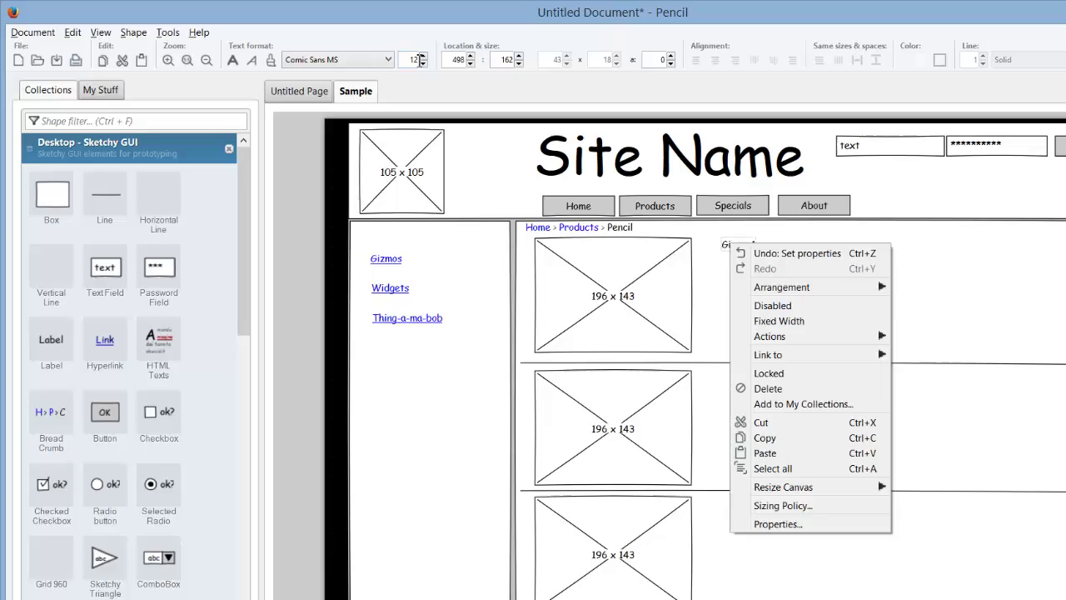
{"action": "left_click", "coordinate": [551, 73]}
{"action": "left_click", "coordinate": [551, 73]}
{"action": "left_click", "coordinate": [552, 73]}
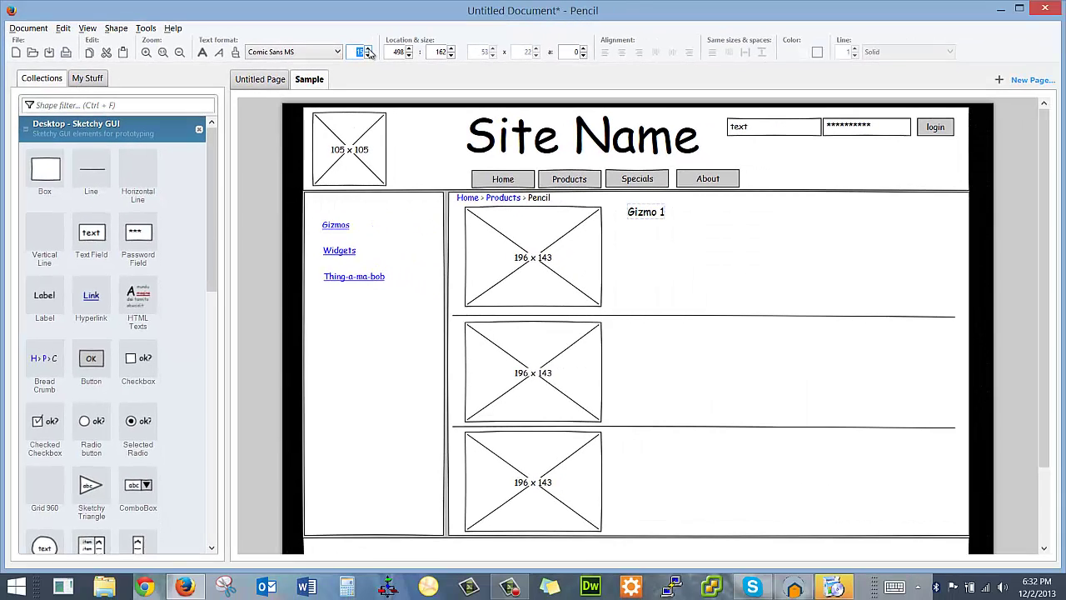
{"action": "left_click", "coordinate": [202, 52]}
Step: Copy the Gizmo 1 label into the second and third product rows
{"action": "right_click", "coordinate": [648, 215]}
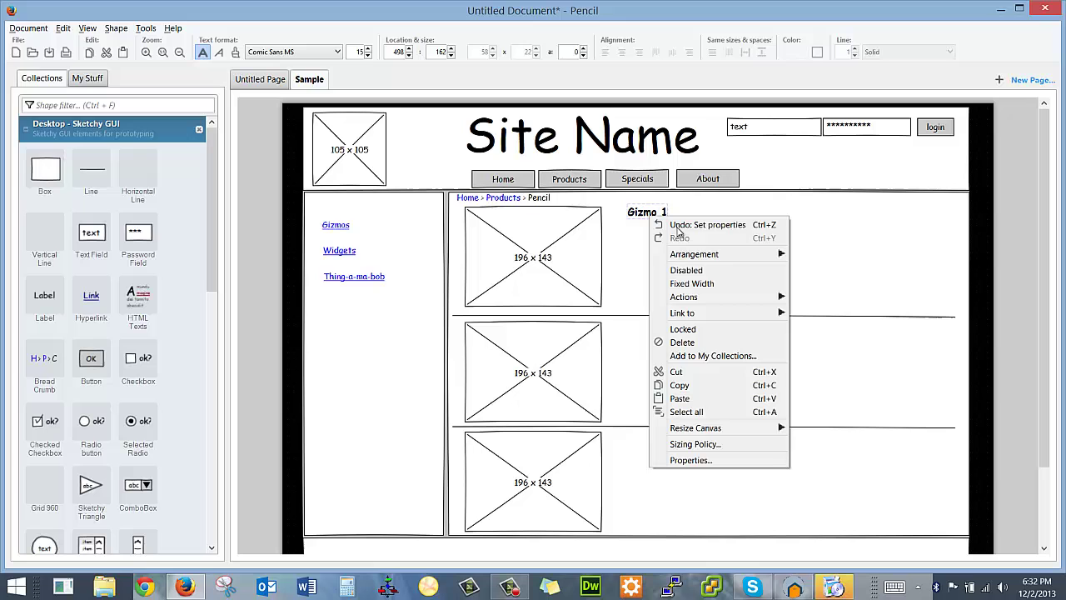
{"action": "left_click", "coordinate": [679, 369]}
{"action": "right_click", "coordinate": [679, 369]}
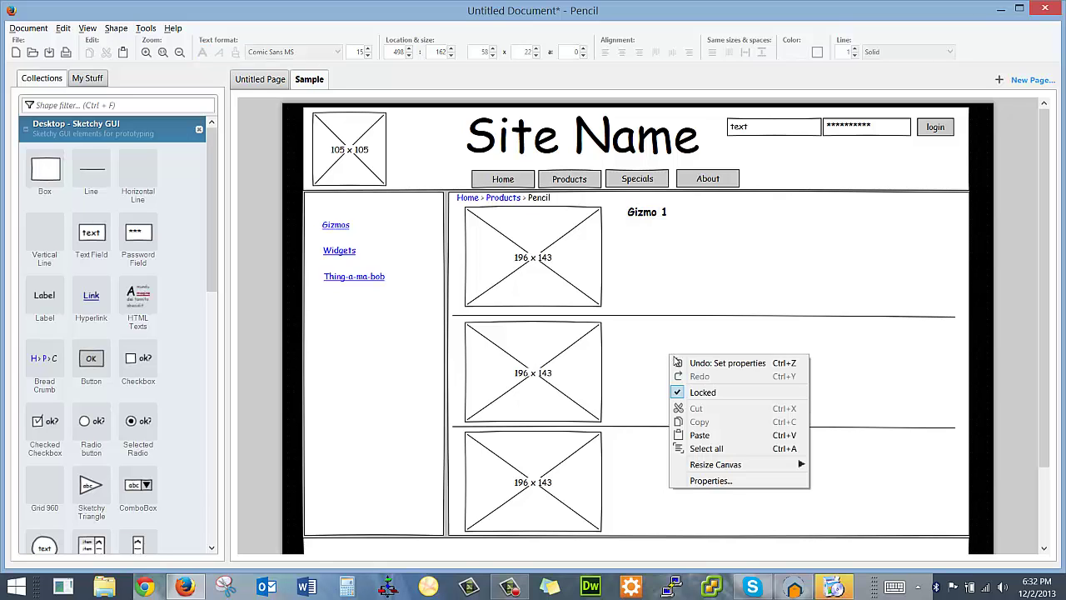
{"action": "left_click", "coordinate": [704, 434]}
{"action": "right_click", "coordinate": [702, 376]}
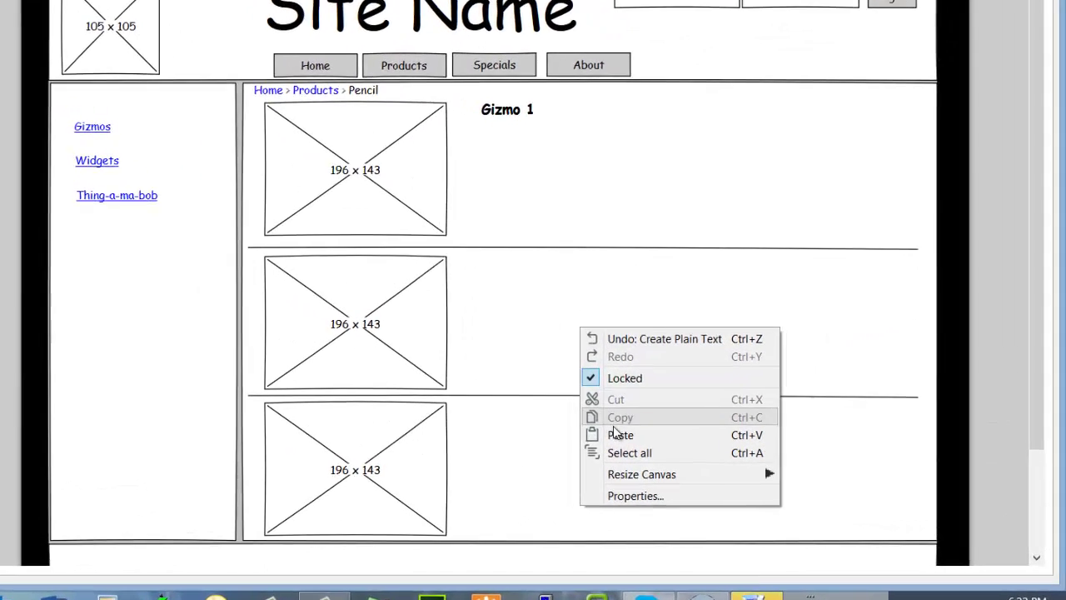
{"action": "left_click", "coordinate": [704, 450]}
{"action": "left_click_drag", "start_coordinate": [438, 55], "coordinate": [443, 236]}
{"action": "left_click_drag", "start_coordinate": [446, 70], "coordinate": [442, 409]}
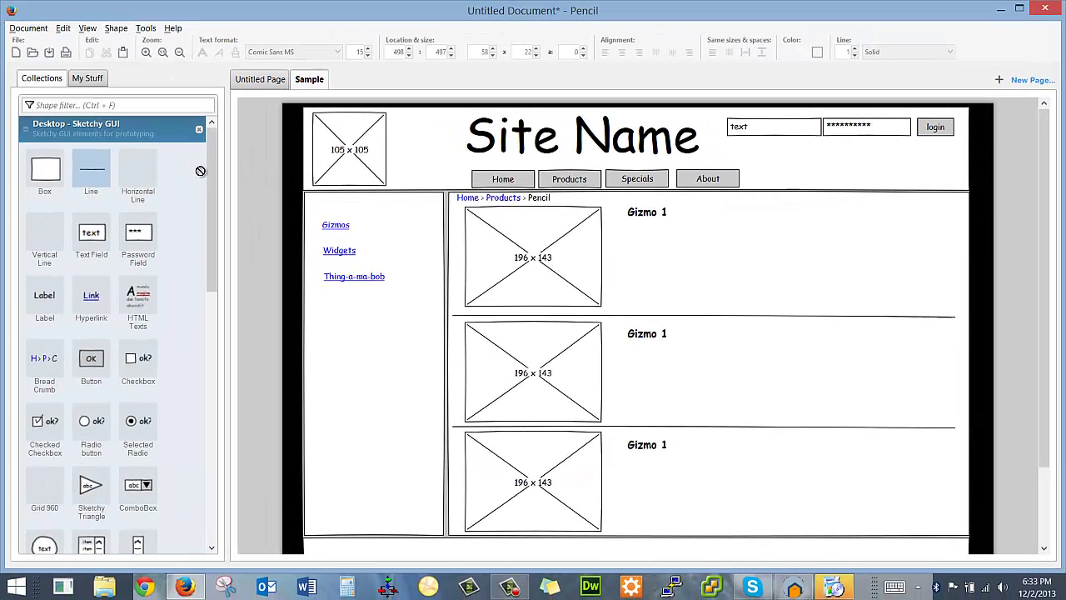
Step: Draw a thick 449-wide line beneath the first Gizmo 1 label
{"action": "mouse_move", "coordinate": [0, 0]}
{"action": "left_mouse_down"}
{"action": "mouse_move", "coordinate": [628, 62]}
{"action": "mouse_move", "coordinate": [517, 110]}
{"action": "left_mouse_up"}
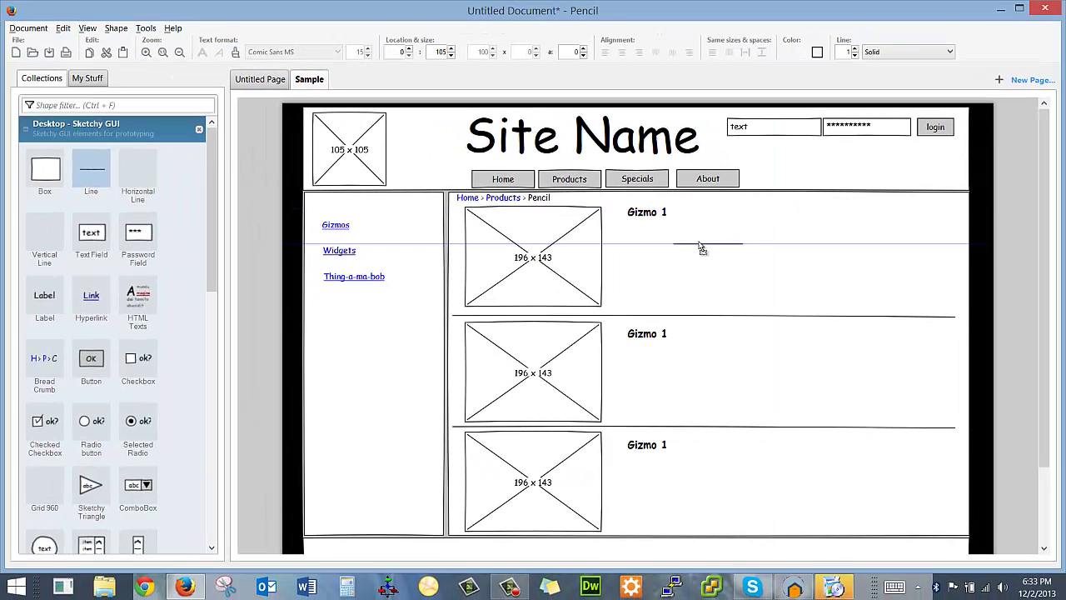
{"action": "left_click_drag", "start_coordinate": [699, 246], "coordinate": [665, 241]}
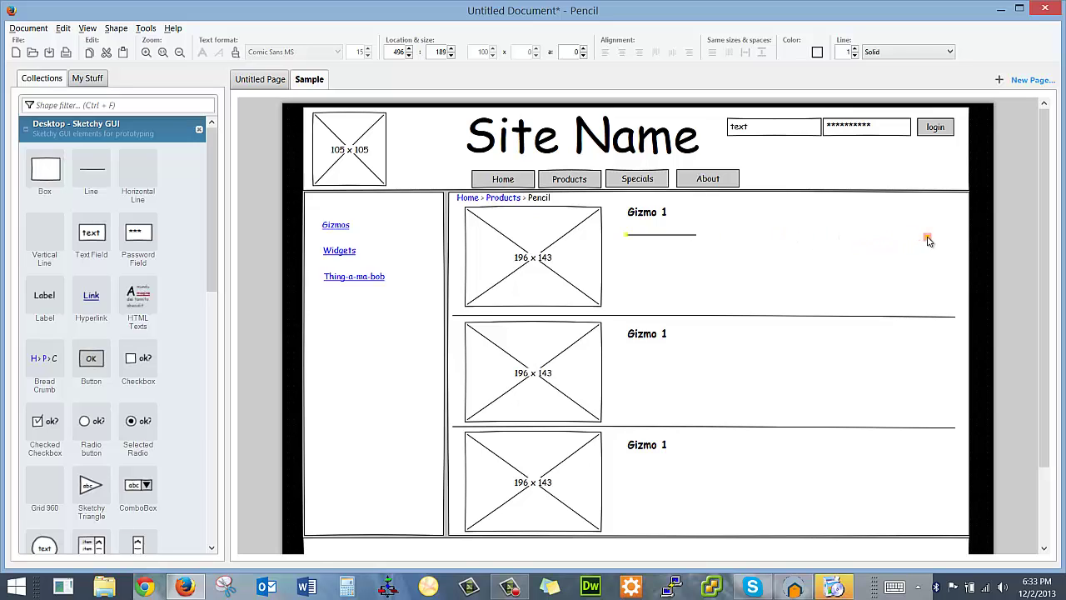
{"action": "left_click_drag", "start_coordinate": [938, 240], "coordinate": [938, 237]}
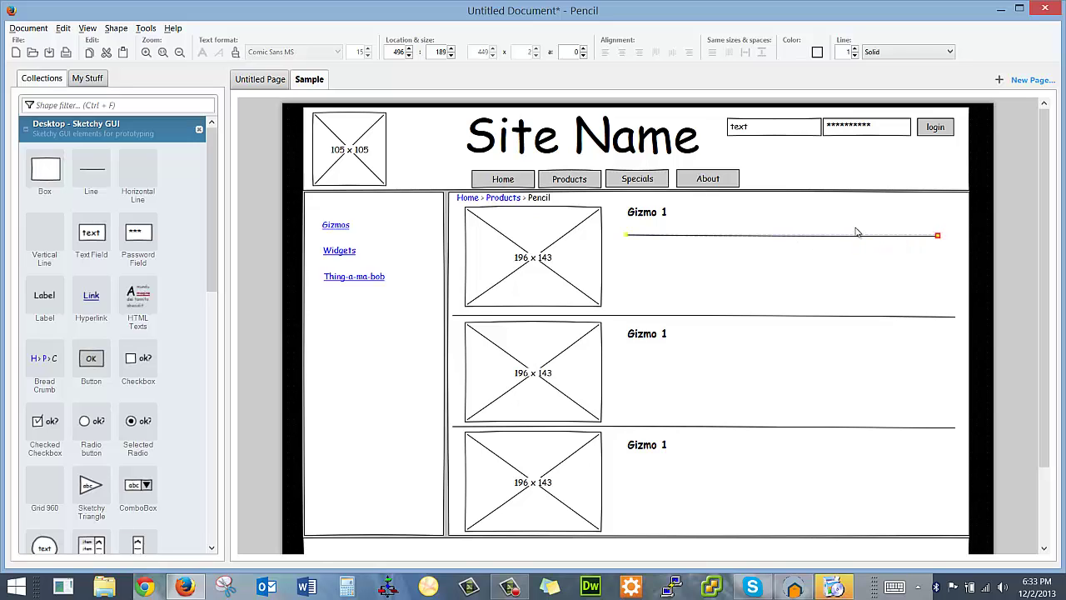
{"action": "left_click", "coordinate": [856, 49]}
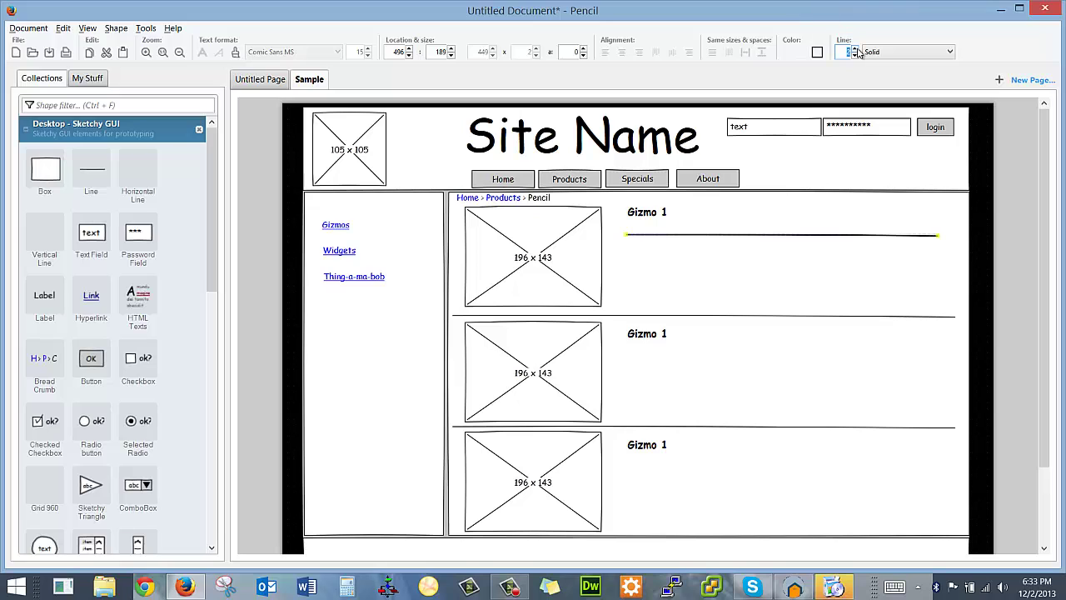
{"action": "left_click", "coordinate": [855, 49]}
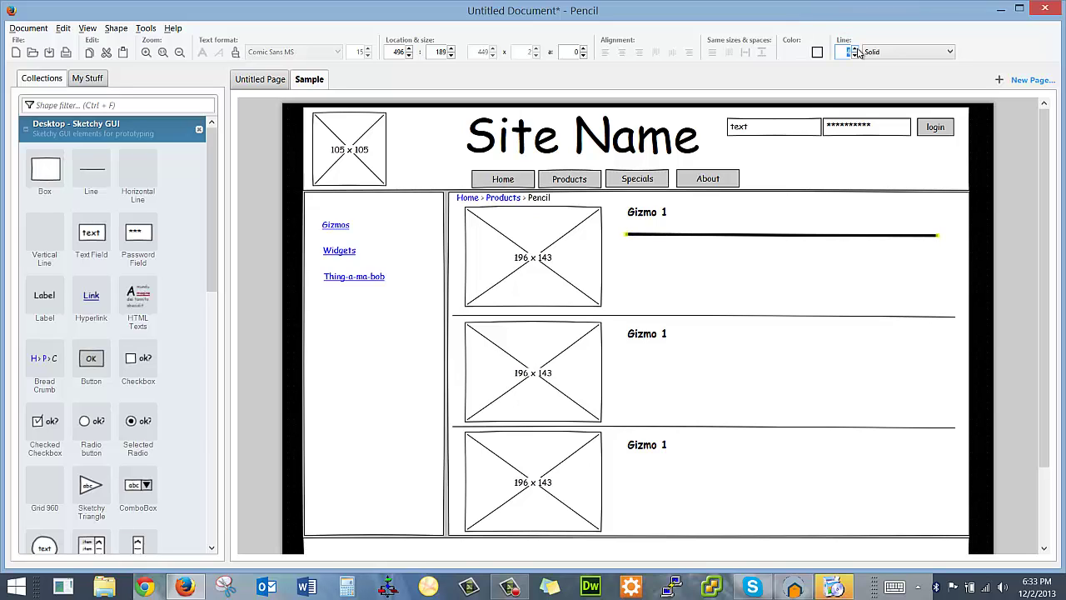
Step: Paste four copies of the thick line and stack them beneath the original
{"action": "right_click", "coordinate": [839, 237]}
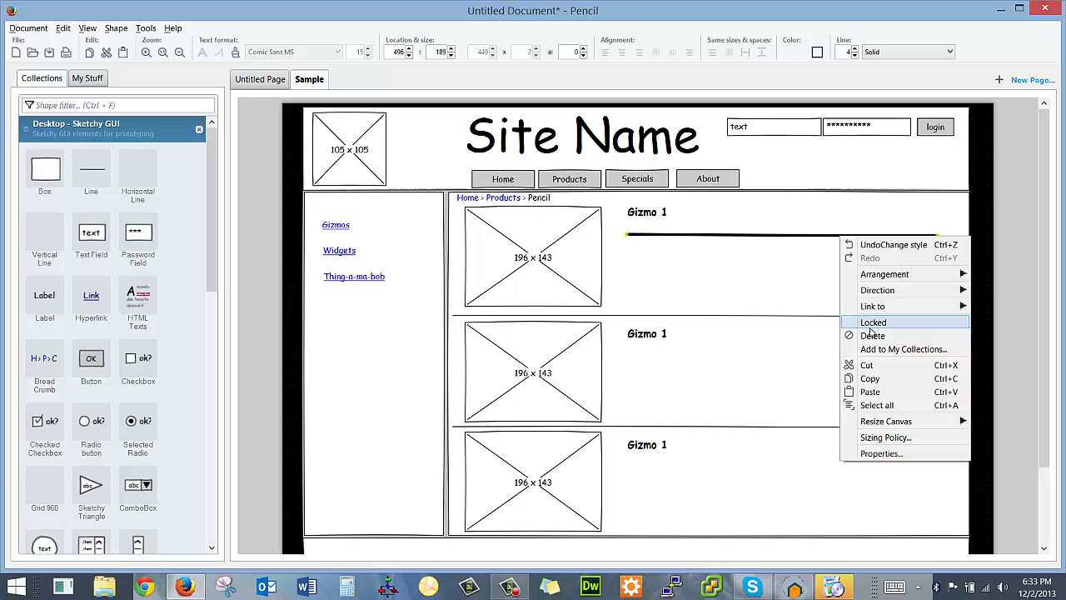
{"action": "left_click", "coordinate": [869, 381]}
{"action": "right_click", "coordinate": [775, 266]}
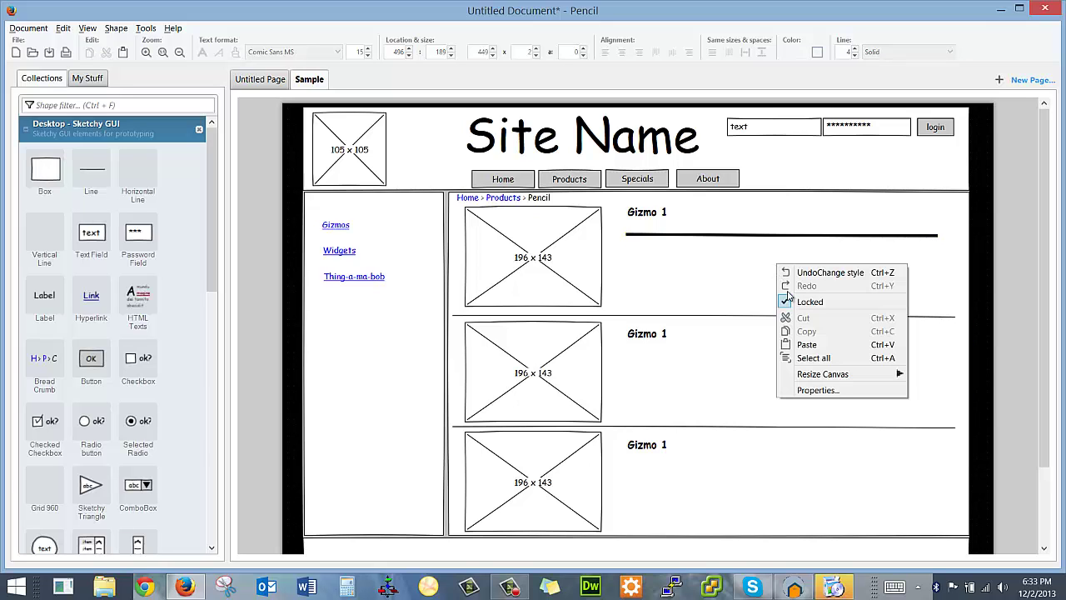
{"action": "left_click", "coordinate": [800, 344]}
{"action": "right_click", "coordinate": [788, 294]}
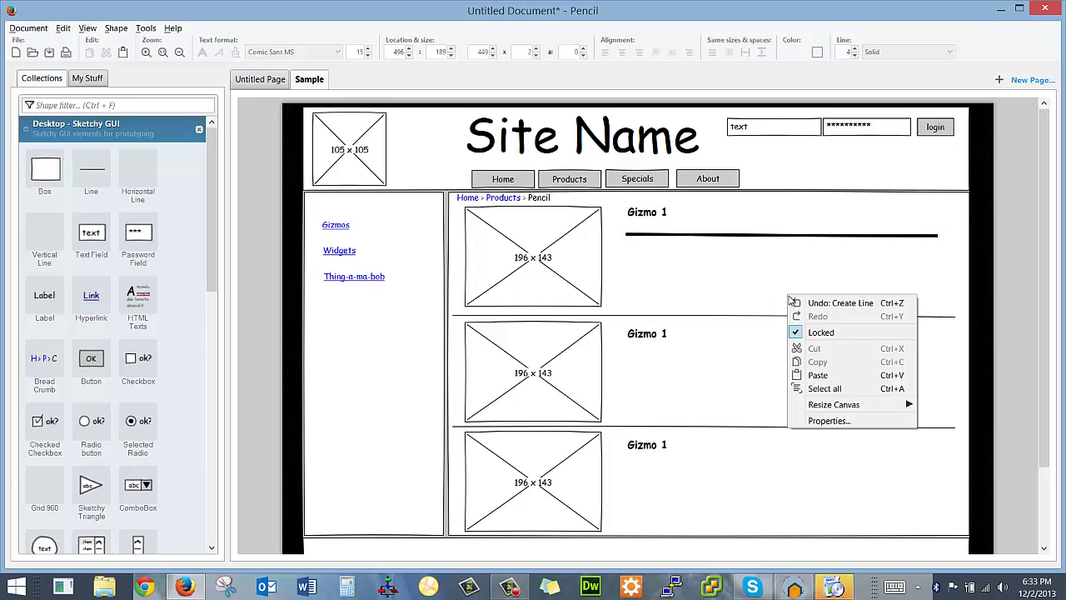
{"action": "left_click", "coordinate": [807, 375]}
{"action": "right_click", "coordinate": [784, 261]}
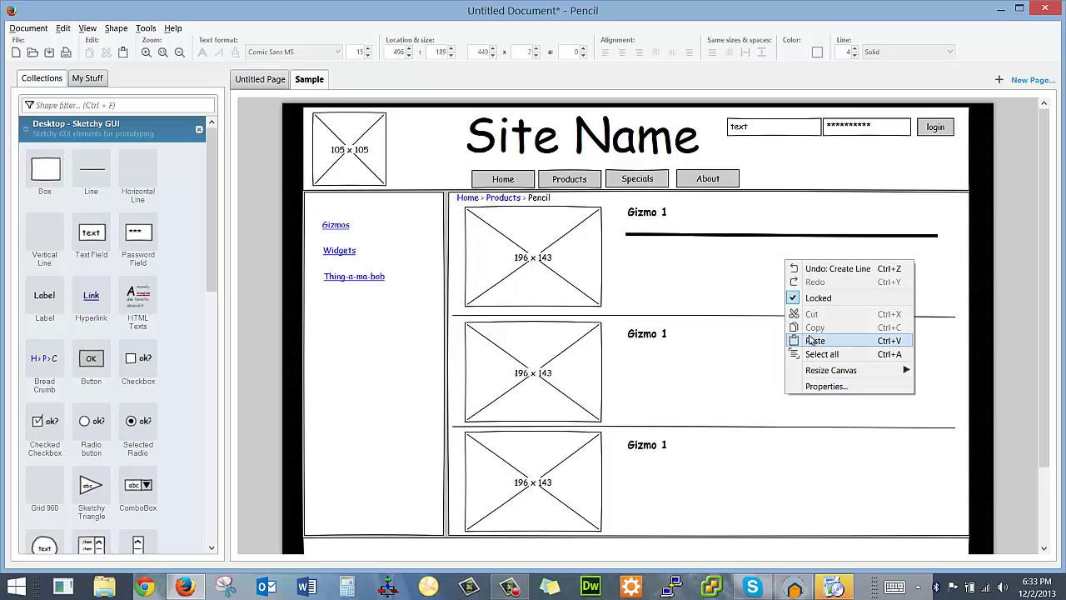
{"action": "left_click", "coordinate": [805, 340]}
{"action": "right_click", "coordinate": [799, 294]}
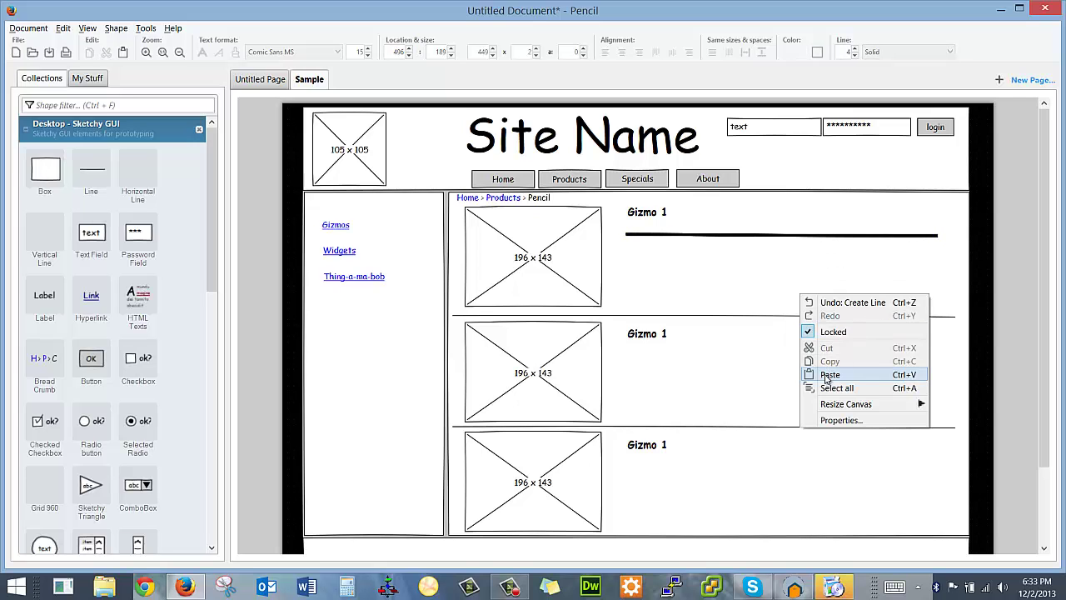
{"action": "left_click", "coordinate": [824, 374]}
{"action": "left_click_drag", "start_coordinate": [789, 240], "coordinate": [802, 300]}
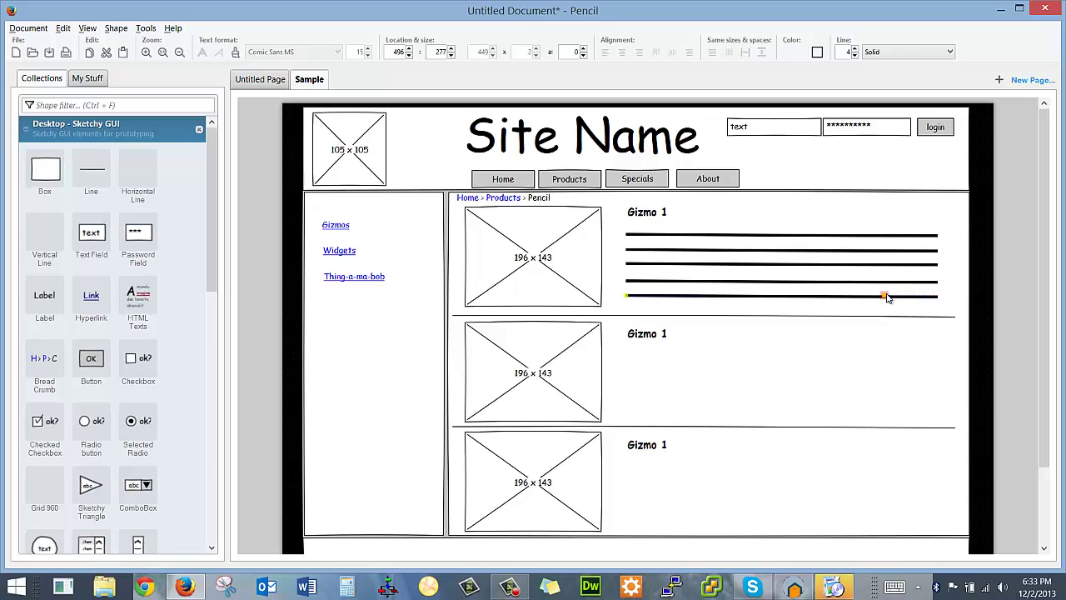
Step: Shorten the third and bottom lines, then group all five lines under Gizmo 1
{"action": "left_click_drag", "start_coordinate": [886, 295], "coordinate": [890, 295]}
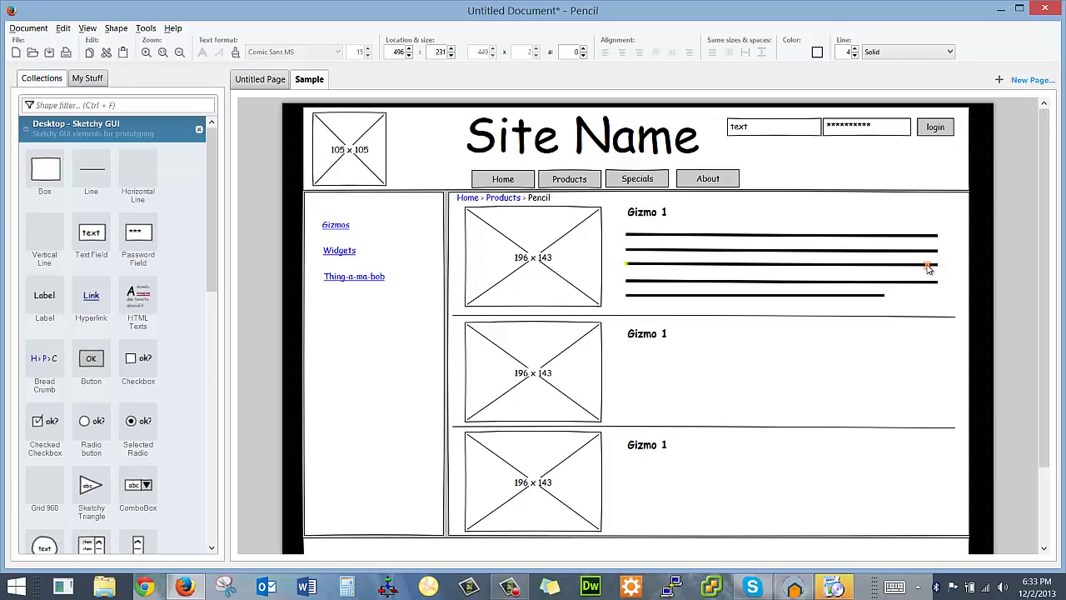
{"action": "left_click_drag", "start_coordinate": [929, 268], "coordinate": [924, 264]}
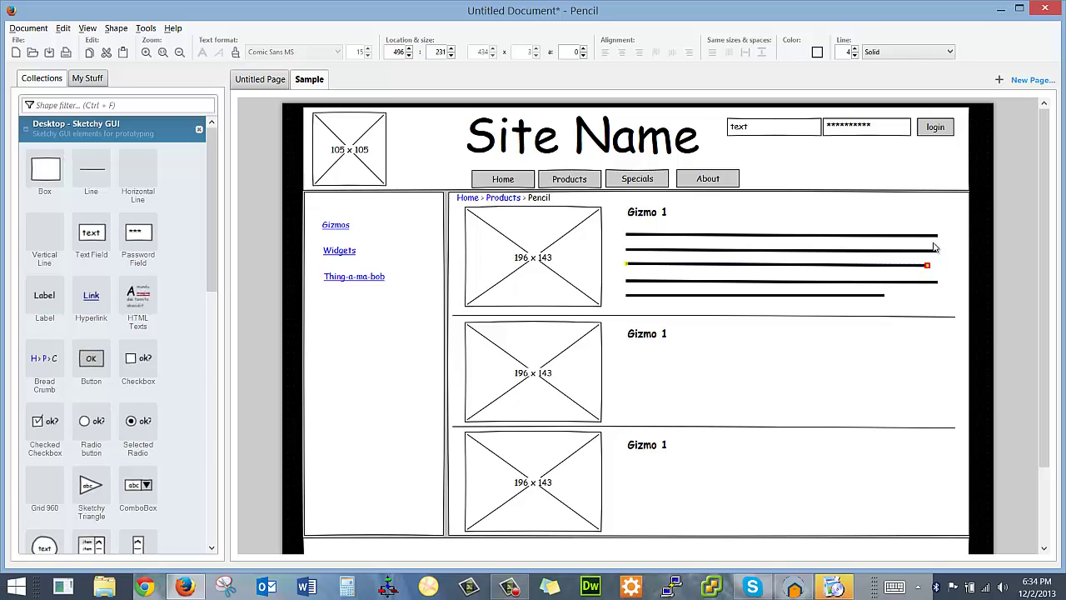
{"action": "left_click", "coordinate": [932, 249]}
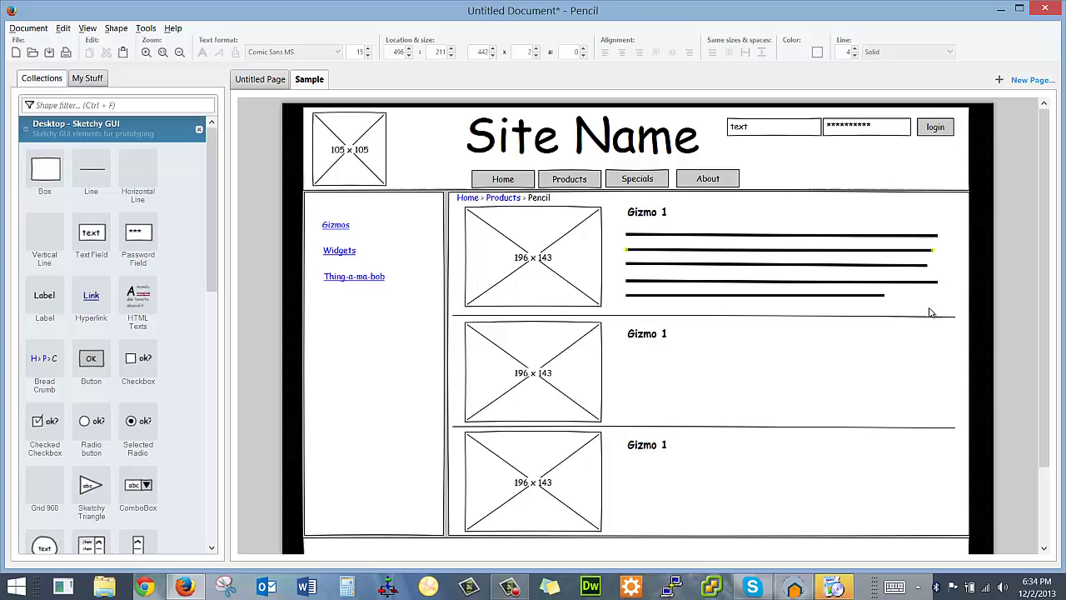
{"action": "left_click_drag", "start_coordinate": [942, 309], "coordinate": [612, 231]}
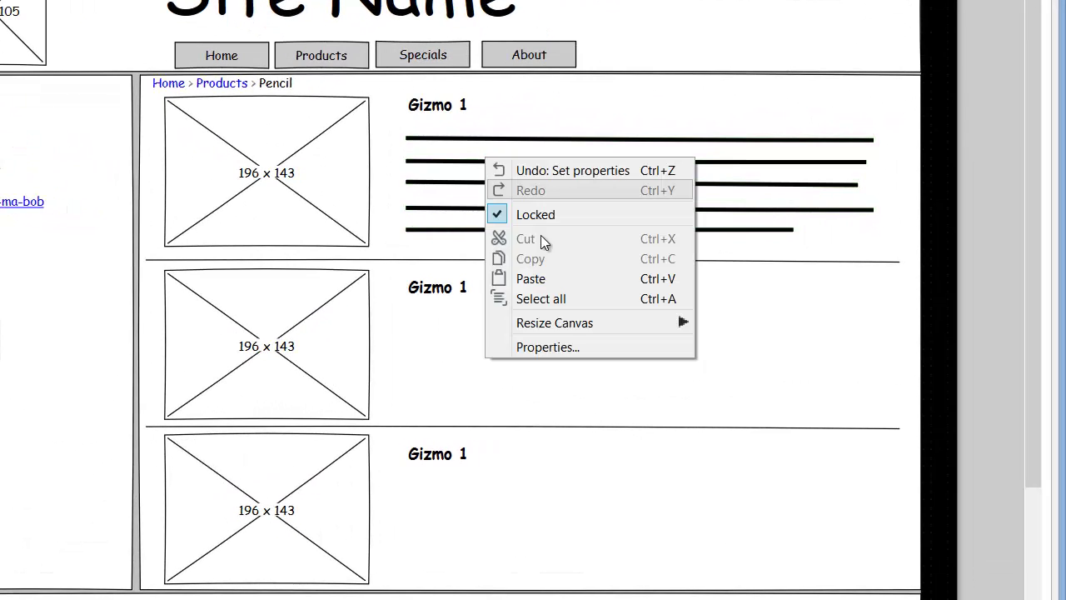
{"action": "left_click", "coordinate": [538, 214]}
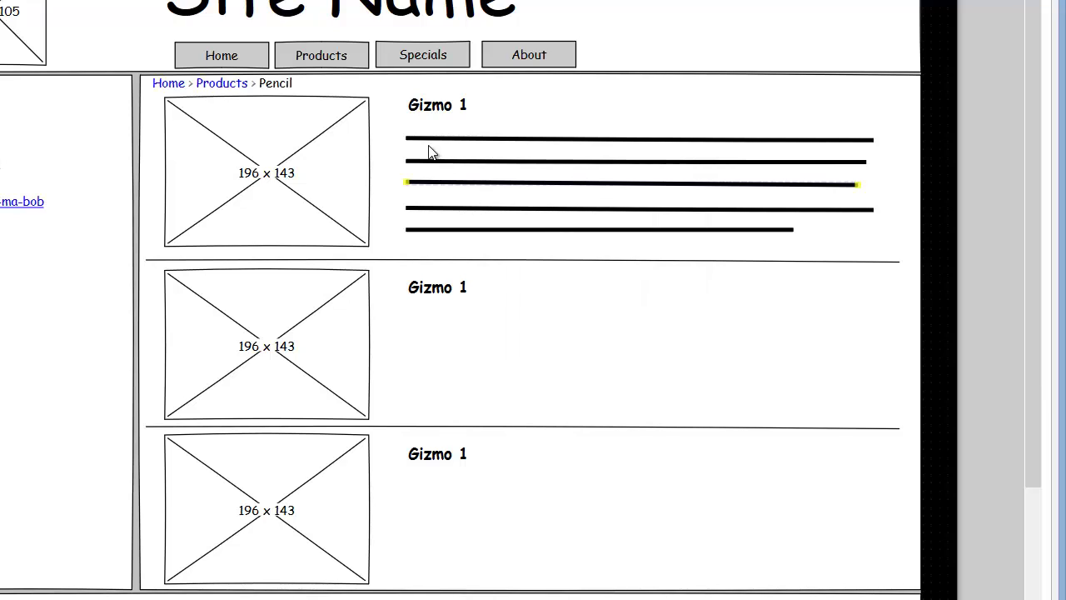
{"action": "left_click_drag", "start_coordinate": [394, 123], "coordinate": [853, 239]}
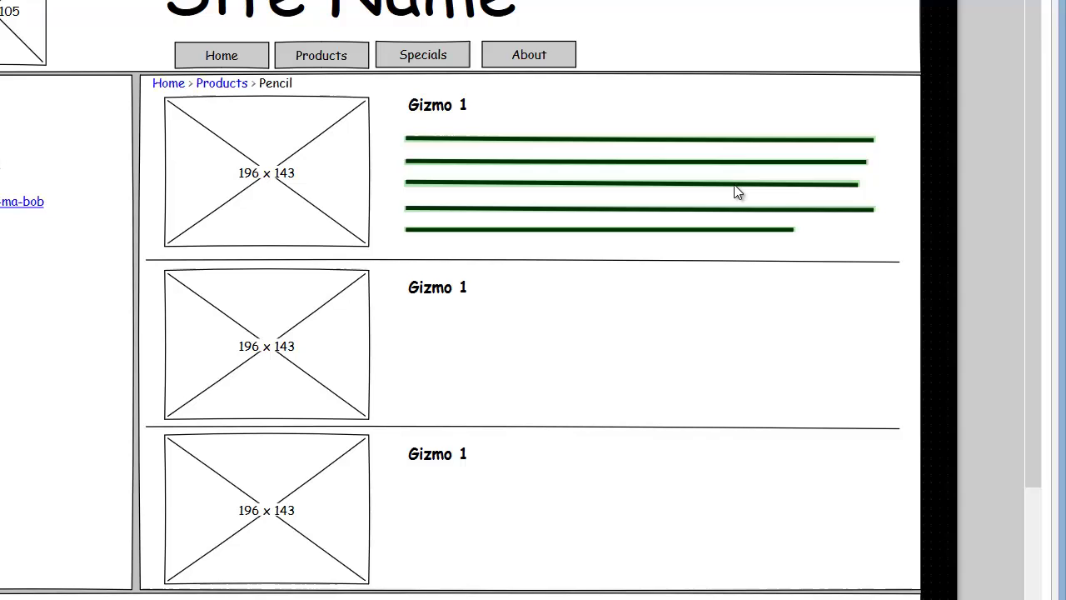
{"action": "right_click", "coordinate": [735, 188]}
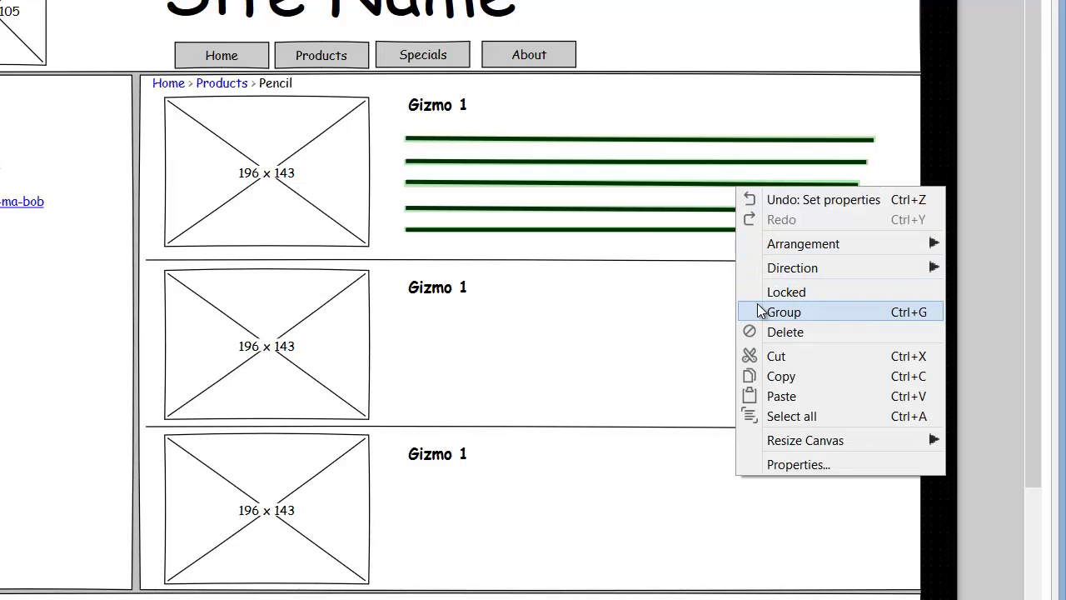
{"action": "left_click", "coordinate": [762, 310]}
Step: Copy the line group and paste two copies
{"action": "right_click", "coordinate": [744, 205]}
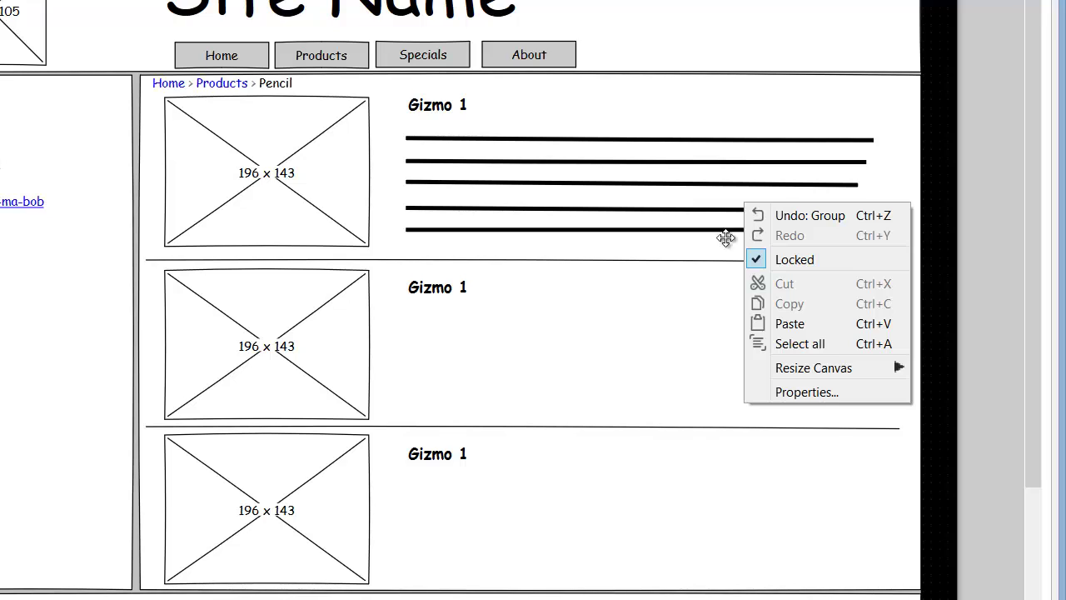
{"action": "left_click", "coordinate": [707, 288]}
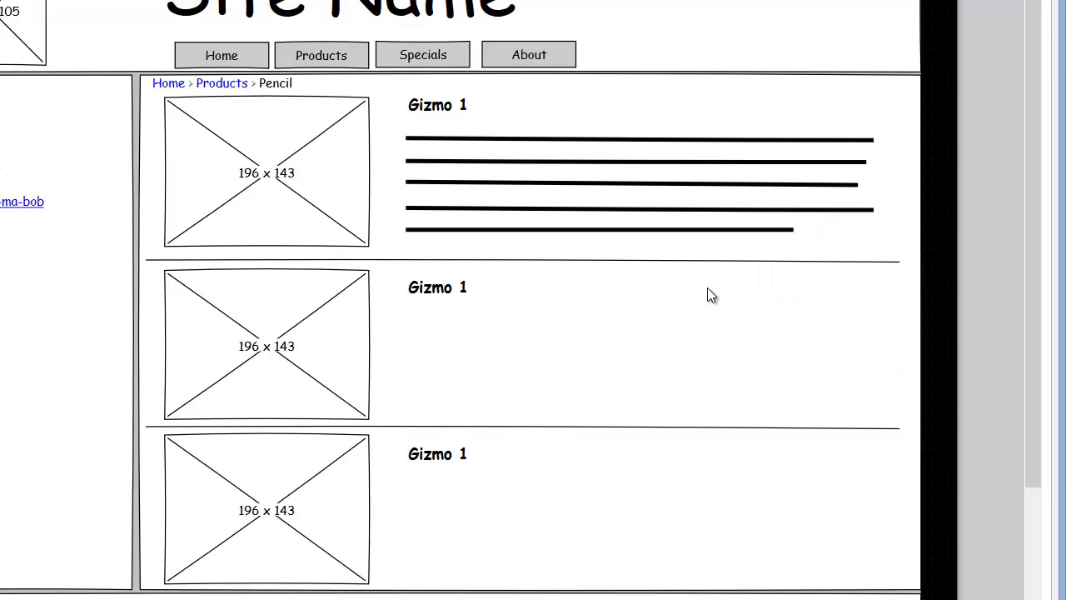
{"action": "left_click", "coordinate": [705, 211]}
{"action": "right_click", "coordinate": [705, 212]}
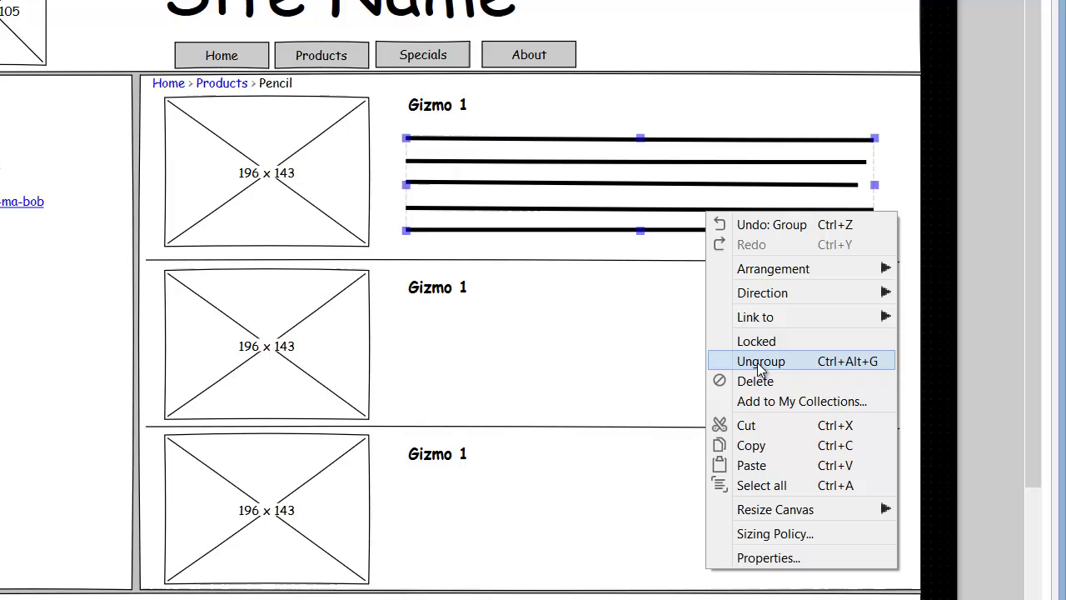
{"action": "left_click", "coordinate": [754, 454]}
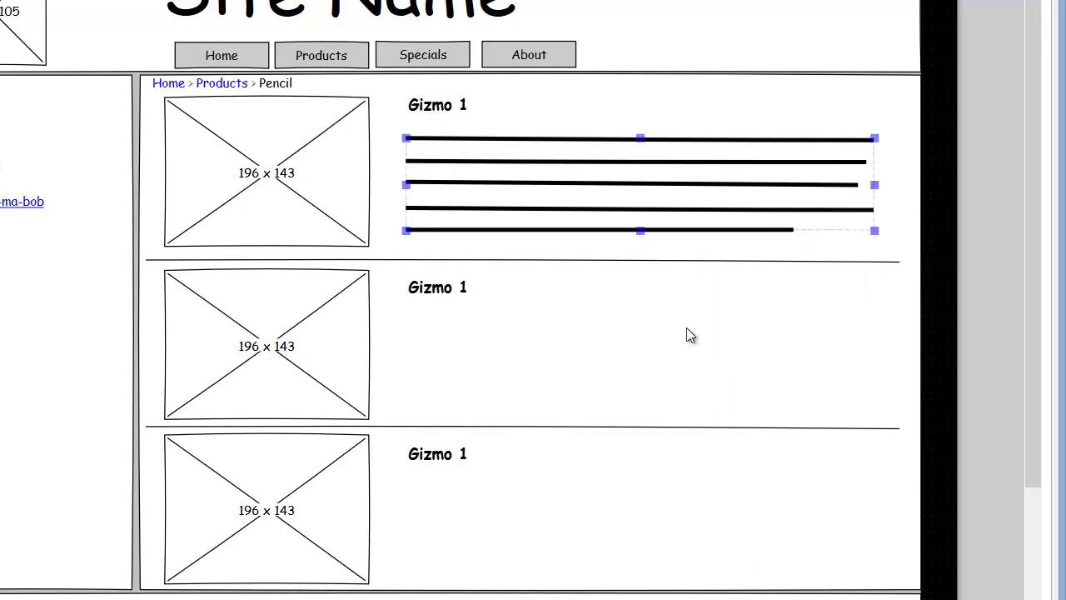
{"action": "right_click", "coordinate": [686, 333]}
{"action": "left_click", "coordinate": [715, 447]}
{"action": "right_click", "coordinate": [627, 300]}
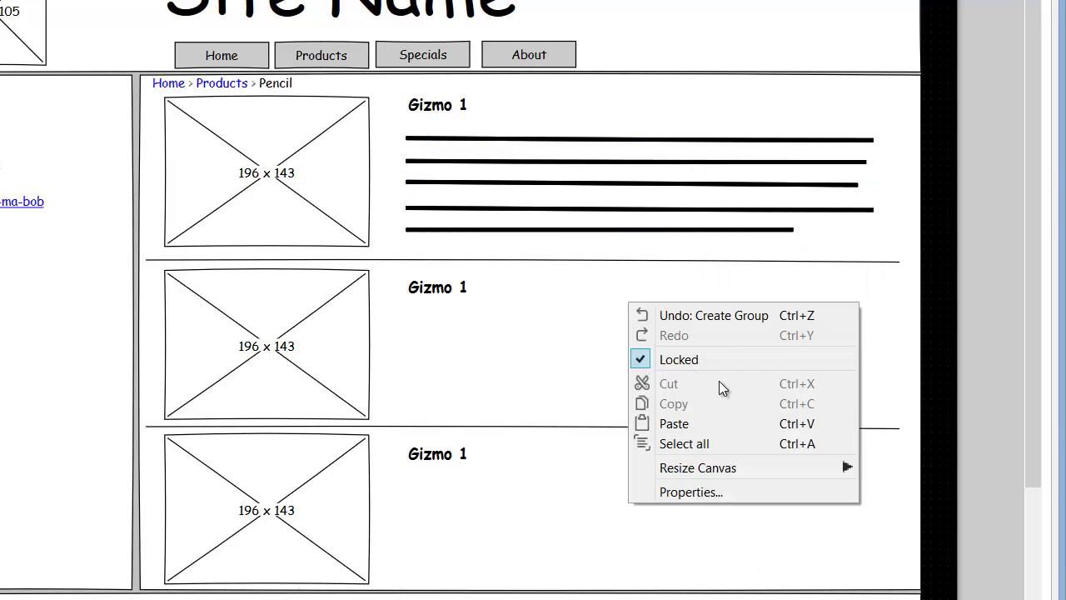
{"action": "left_click", "coordinate": [703, 422]}
Step: Move the line group copies into the second and third Gizmo rows
{"action": "mouse_move", "coordinate": [621, 237]}
{"action": "left_mouse_down"}
{"action": "mouse_move", "coordinate": [600, 374]}
{"action": "mouse_move", "coordinate": [605, 411]}
{"action": "mouse_move", "coordinate": [617, 405]}
{"action": "left_mouse_up"}
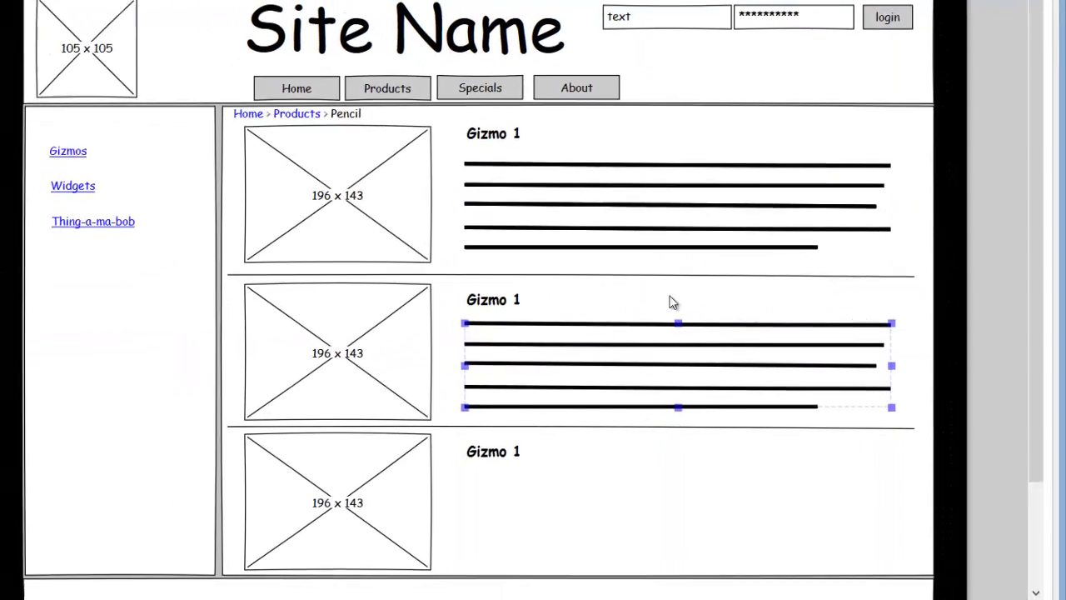
{"action": "key", "text": "ctrl+v"}
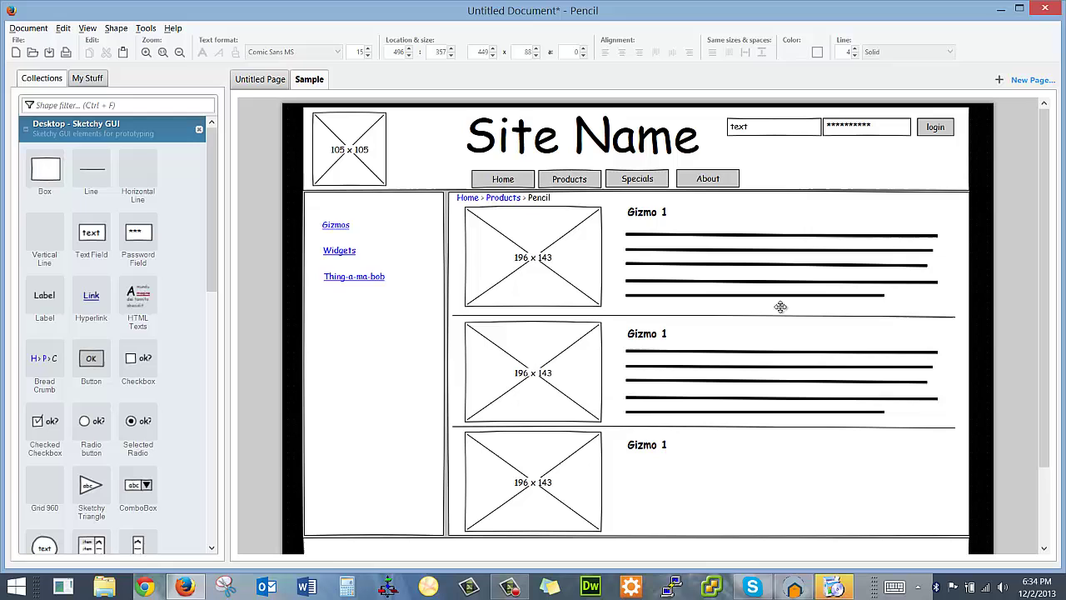
{"action": "left_click_drag", "start_coordinate": [778, 305], "coordinate": [781, 511]}
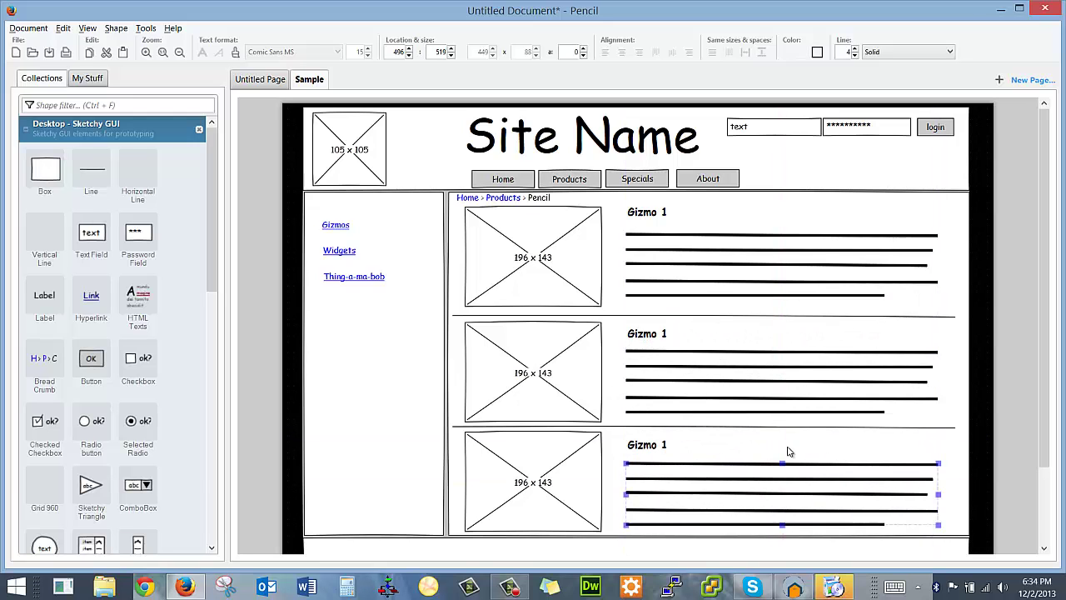
{"action": "scroll", "coordinate": [787, 447], "scroll_direction": "down", "scroll_amount": 2}
Step: Place four Hyperlink shapes evenly in a row across the footer below the products
{"action": "scroll", "coordinate": [817, 431], "scroll_direction": "up", "scroll_amount": 2}
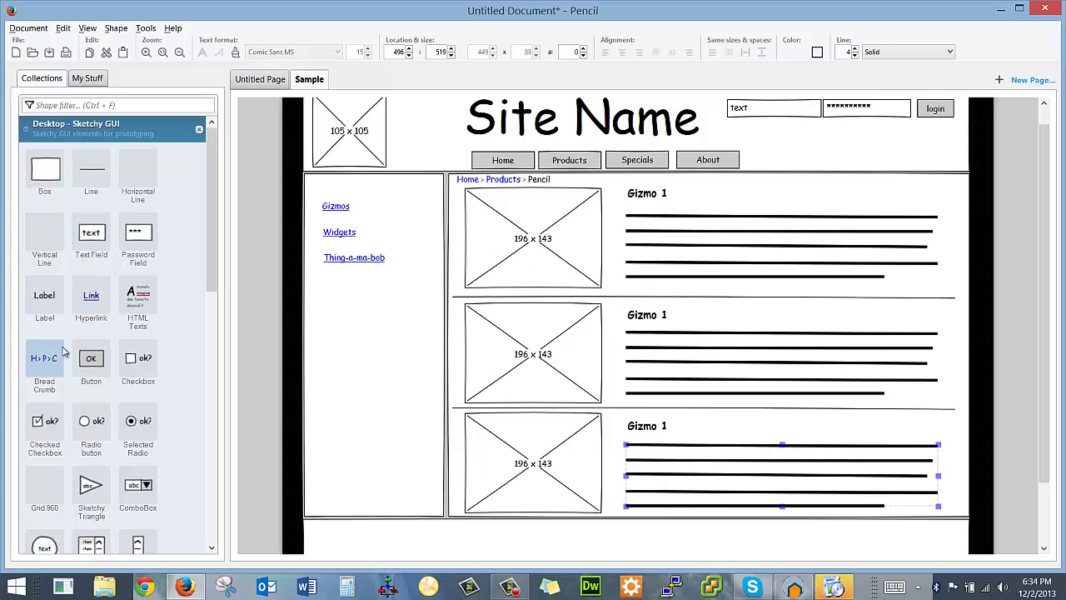
{"action": "left_click_drag", "start_coordinate": [92, 299], "coordinate": [500, 542]}
{"action": "scroll", "coordinate": [500, 533], "scroll_direction": "up", "scroll_amount": 1}
{"action": "scroll", "coordinate": [505, 518], "scroll_direction": "down", "scroll_amount": 3}
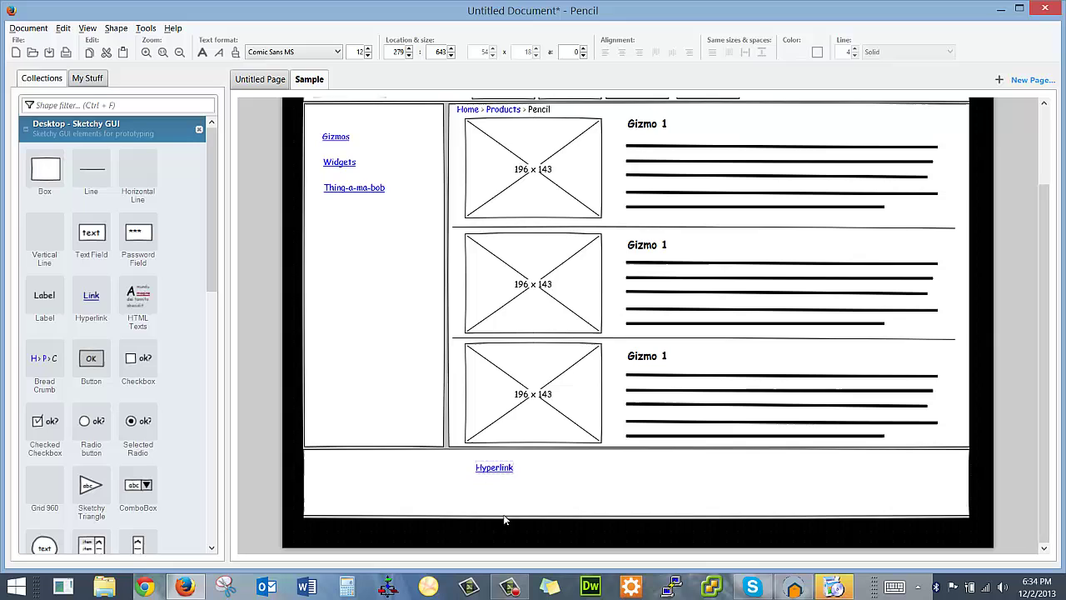
{"action": "left_click_drag", "start_coordinate": [493, 467], "coordinate": [493, 496]}
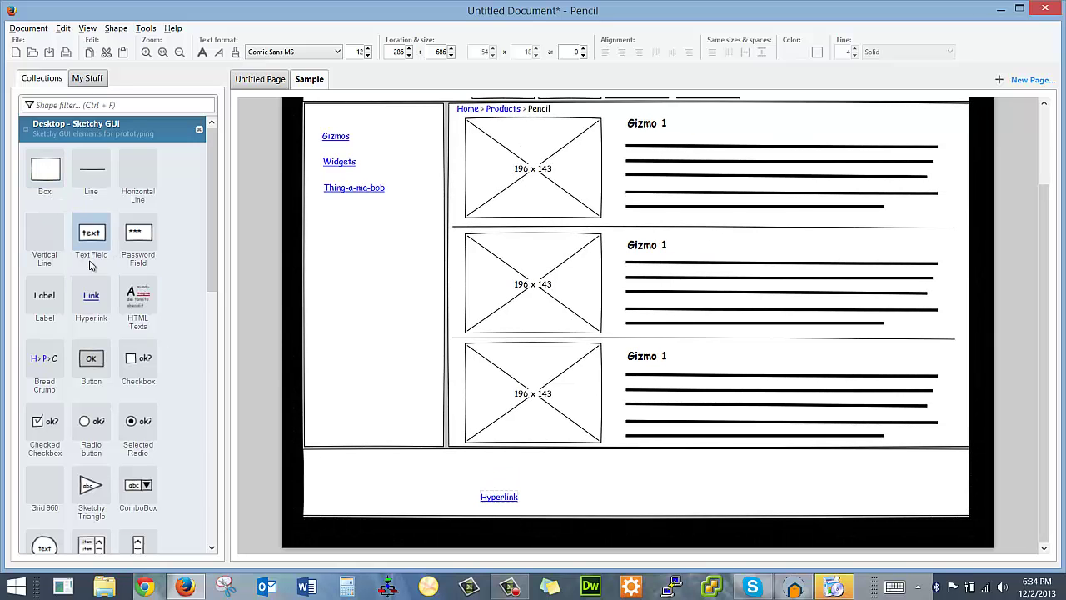
{"action": "left_click_drag", "start_coordinate": [91, 295], "coordinate": [584, 499]}
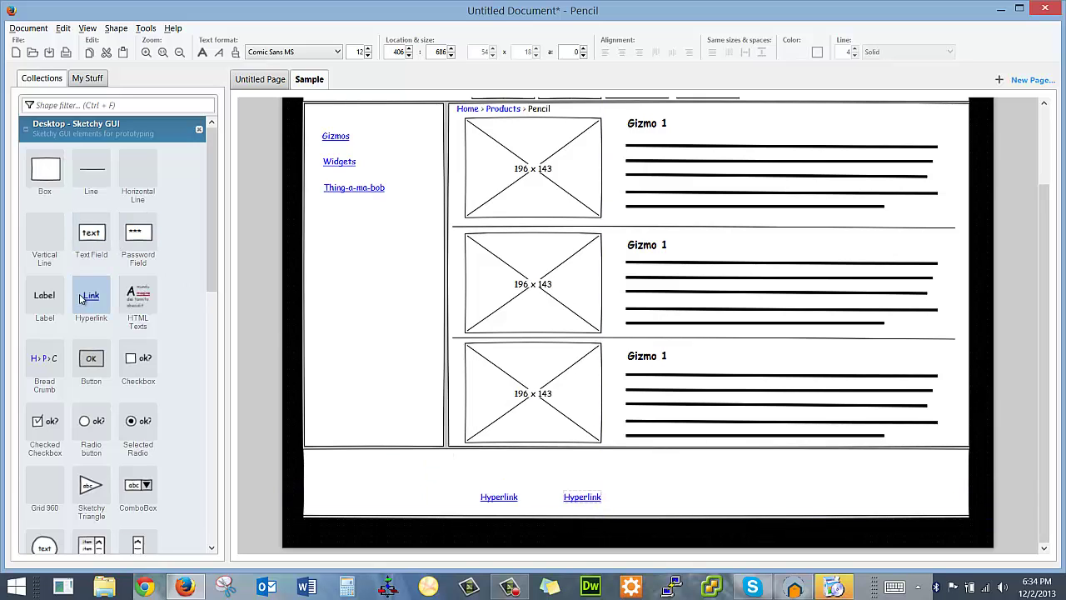
{"action": "left_click_drag", "start_coordinate": [91, 295], "coordinate": [663, 504]}
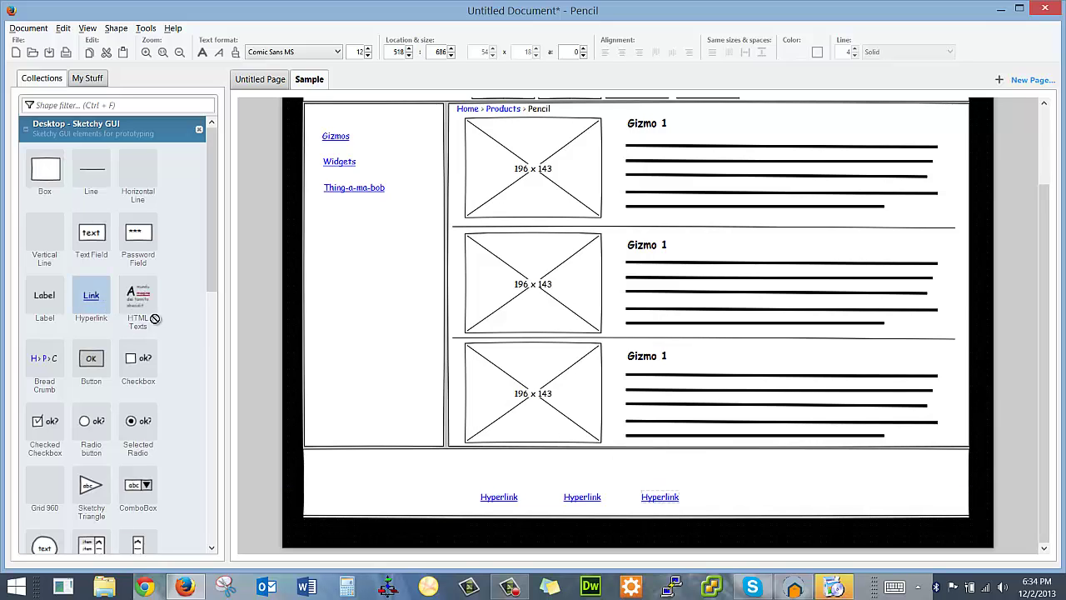
{"action": "left_click_drag", "start_coordinate": [155, 318], "coordinate": [747, 506]}
{"action": "scroll", "coordinate": [554, 452], "scroll_direction": "up", "scroll_amount": 3}
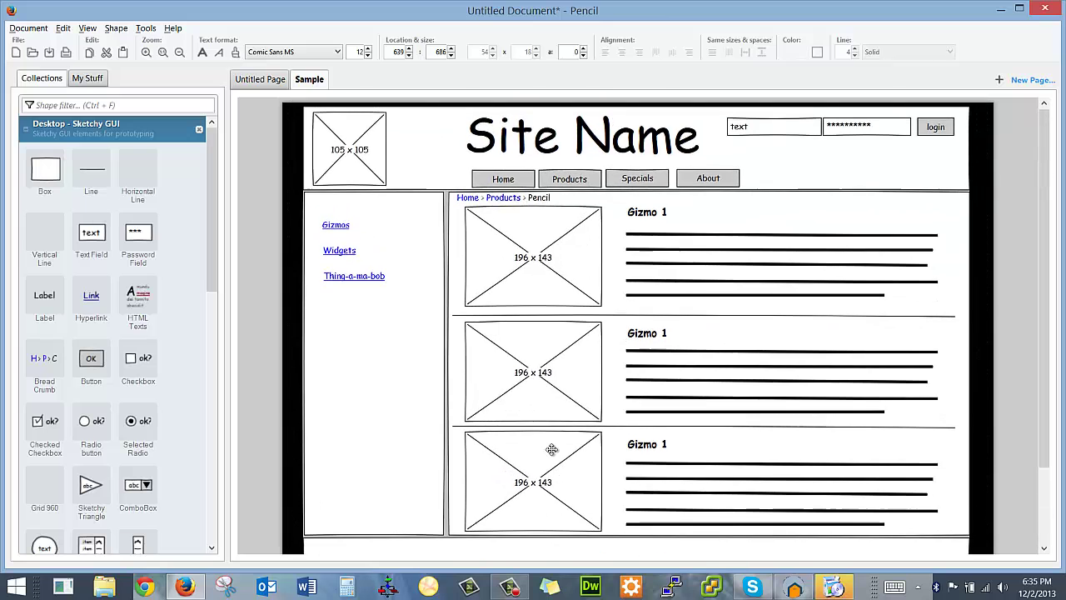
{"action": "scroll", "coordinate": [552, 450], "scroll_direction": "down", "scroll_amount": 1}
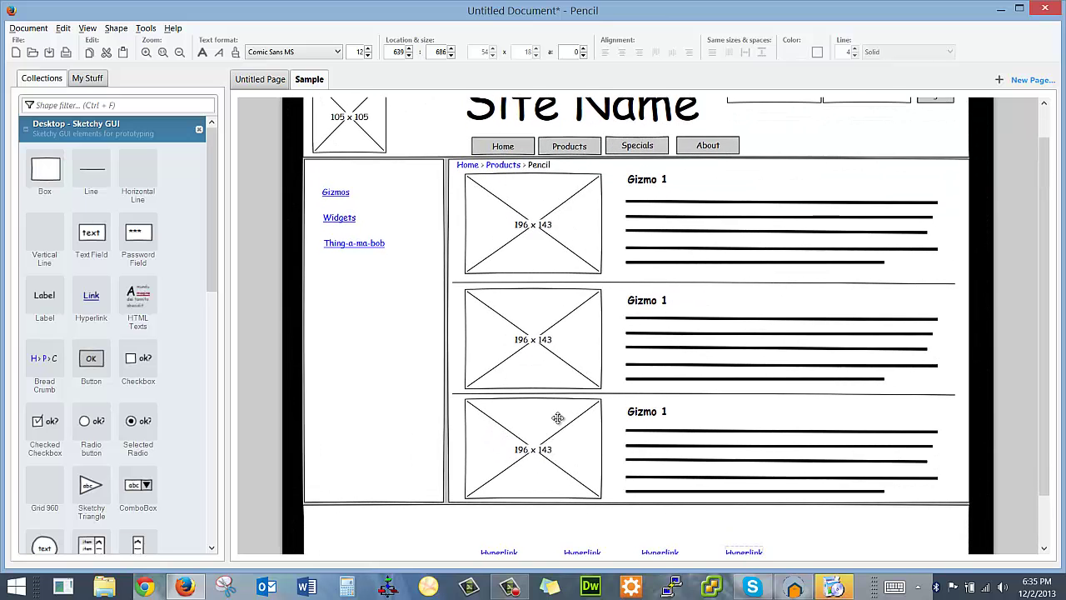
Step: Relabel the first two footer links as Home and Products
{"action": "scroll", "coordinate": [524, 506], "scroll_direction": "down", "scroll_amount": 1}
{"action": "double_click", "coordinate": [509, 517]}
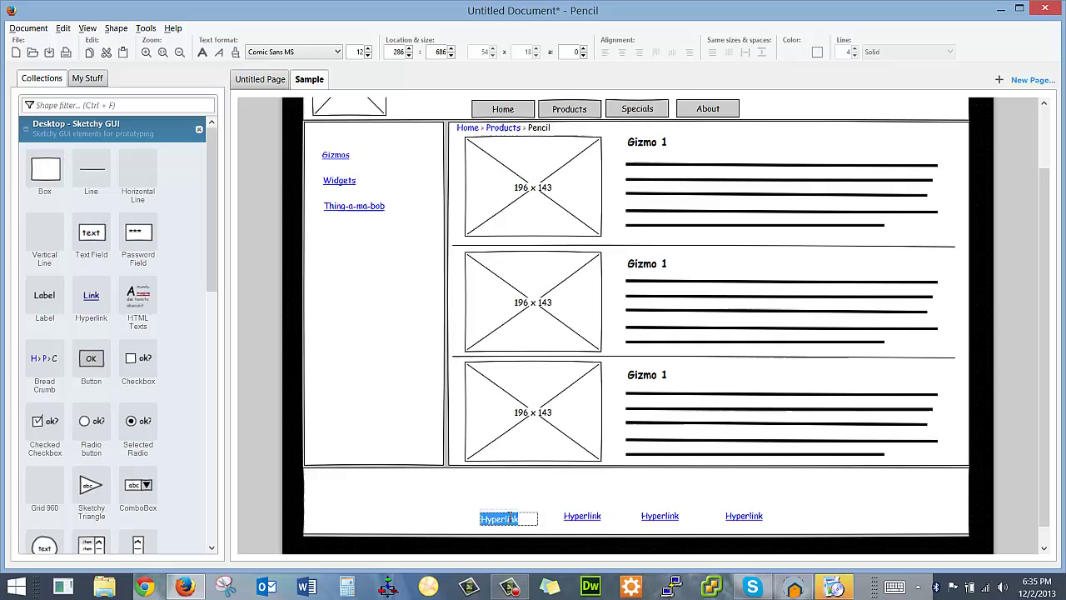
{"action": "type", "text": "Home"}
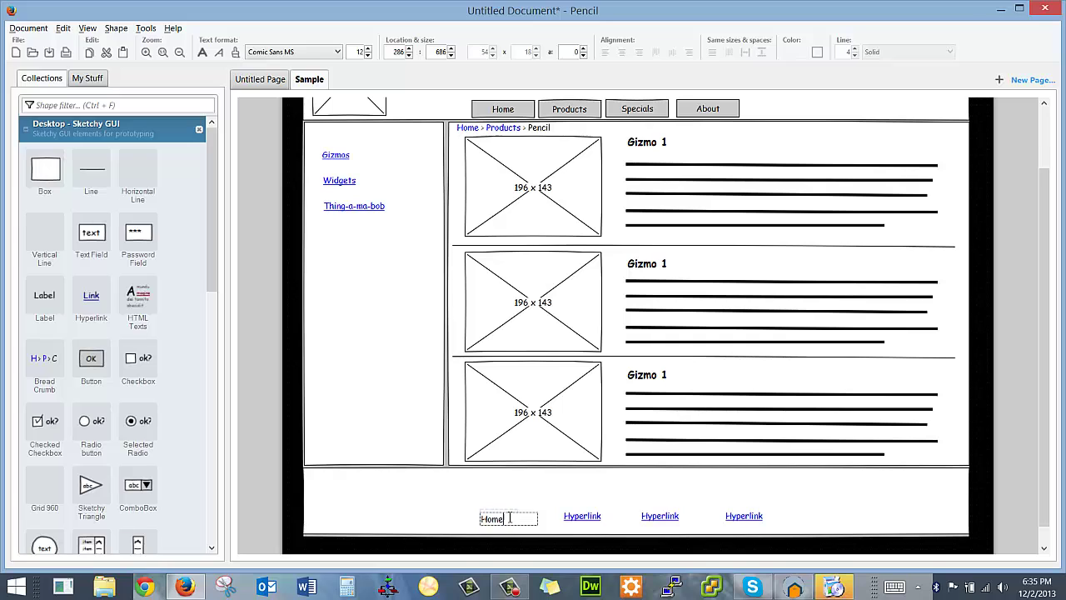
{"action": "double_click", "coordinate": [585, 517]}
{"action": "type", "text": "Pr"}
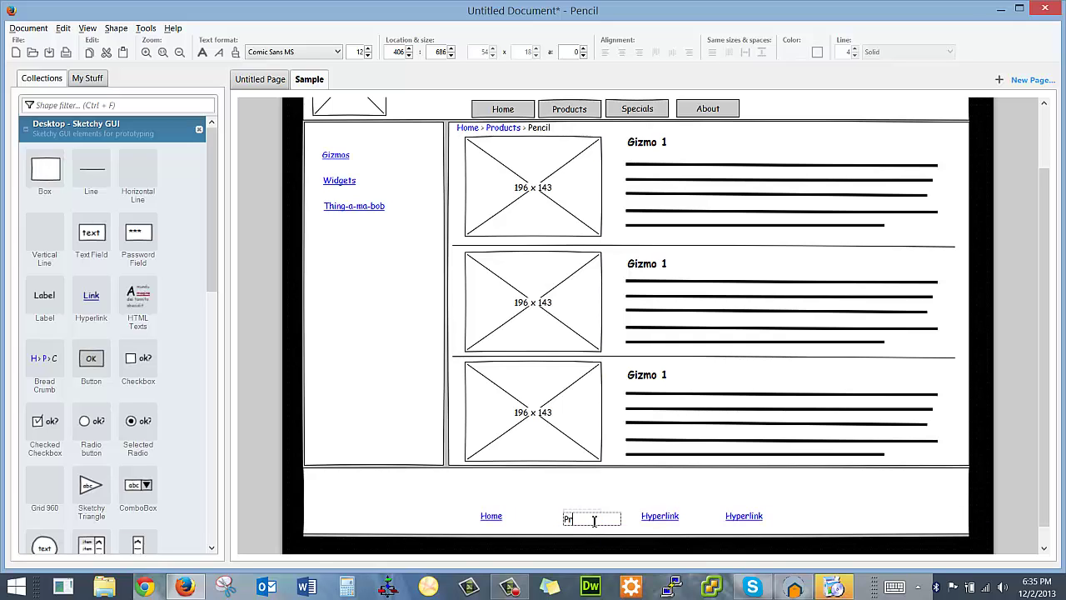
{"action": "type", "text": "oducts"}
Step: Relabel the third and fourth footer links as Specials and About
{"action": "double_click", "coordinate": [673, 517]}
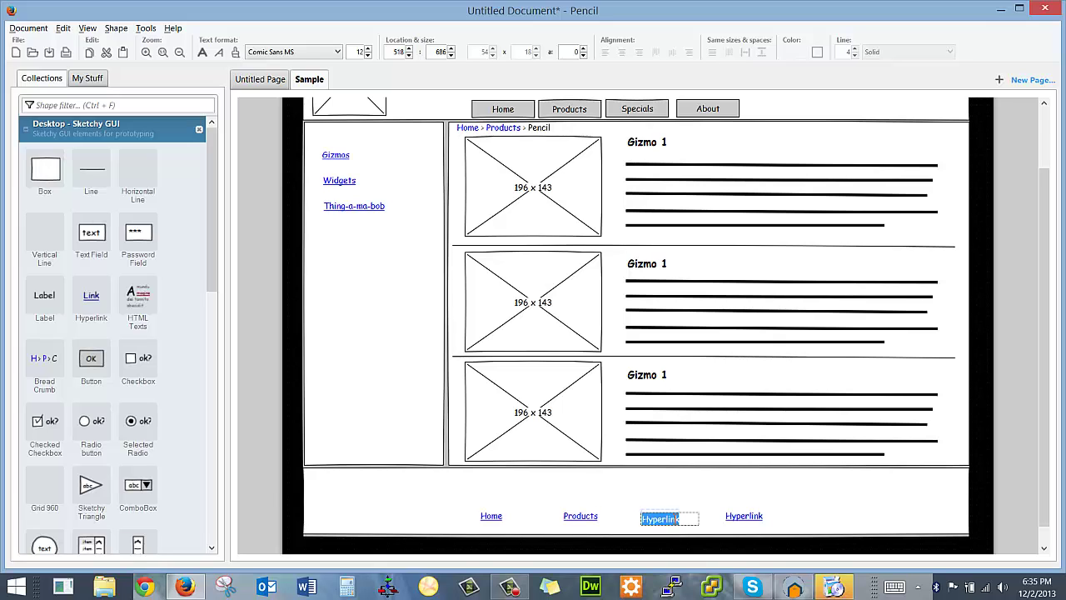
{"action": "type", "text": "S"}
{"action": "type", "text": "opec"}
{"action": "key", "text": "BackSpace"}
{"action": "key", "text": "BackSpace"}
{"action": "key", "text": "BackSpace"}
{"action": "key", "text": "BackSpace"}
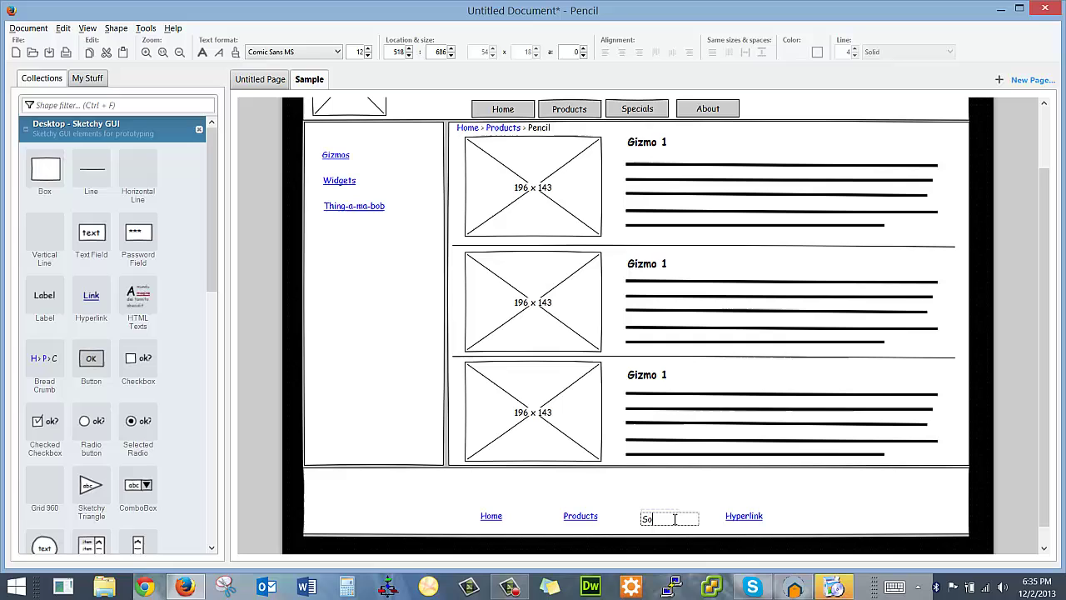
{"action": "type", "text": "p"}
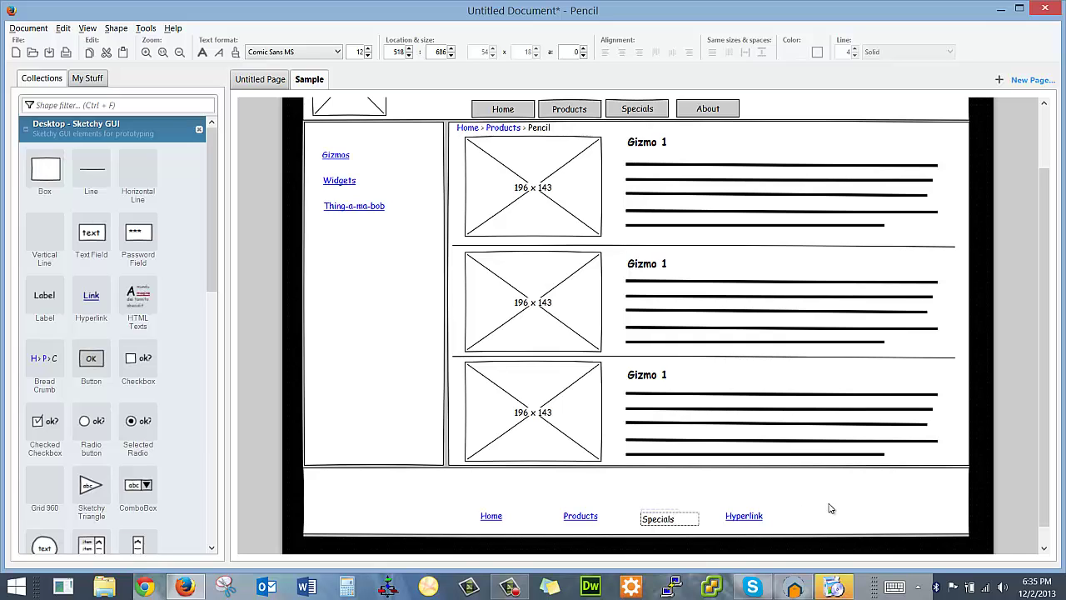
{"action": "double_click", "coordinate": [743, 515]}
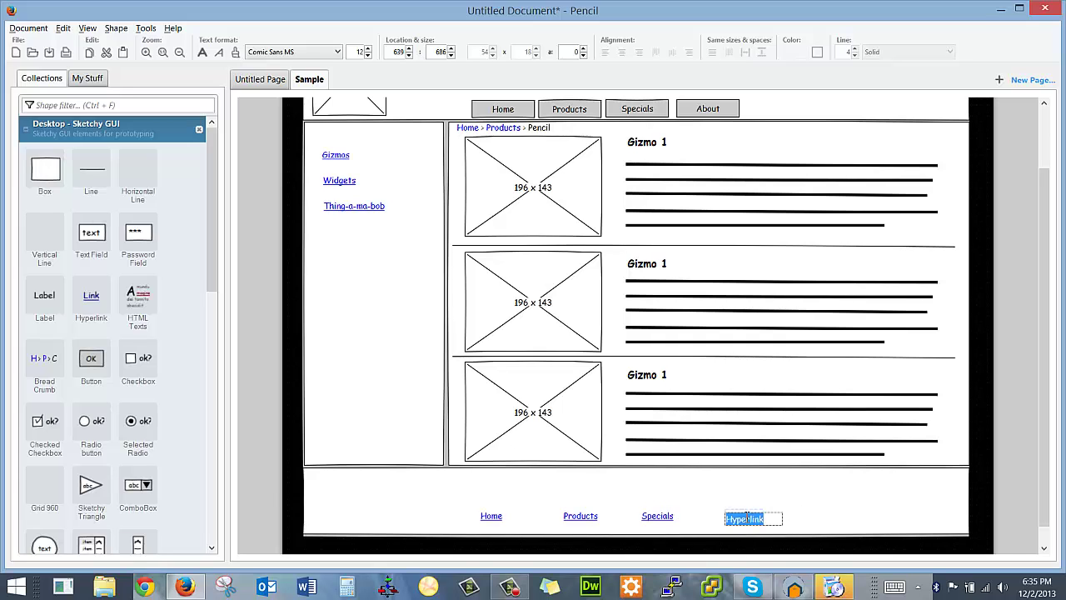
{"action": "type", "text": "About"}
{"action": "key", "text": "Return"}
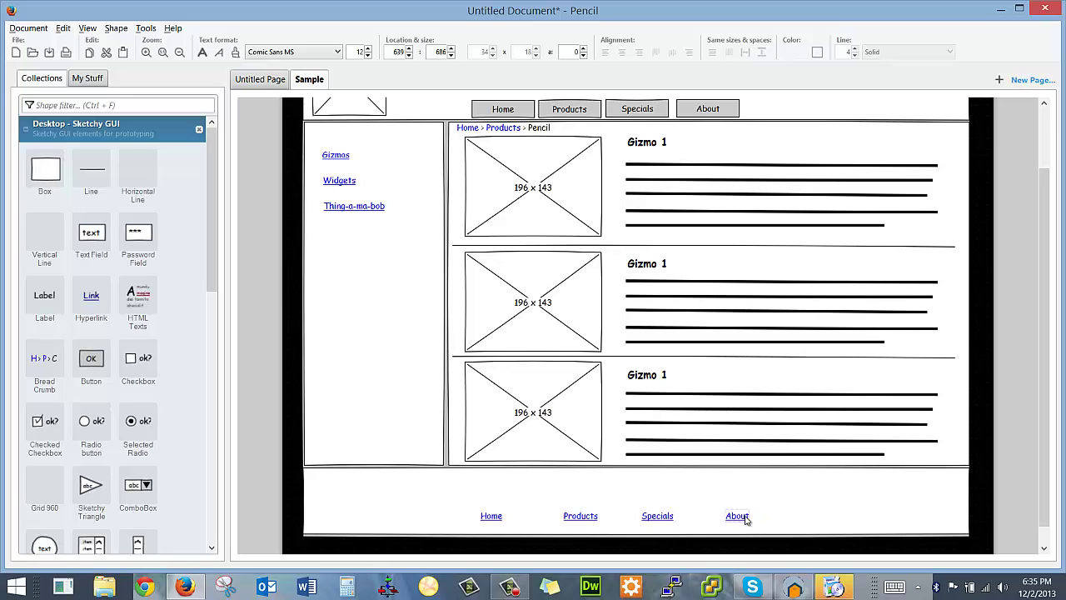
{"action": "scroll", "coordinate": [783, 507], "scroll_direction": "up", "scroll_amount": 3}
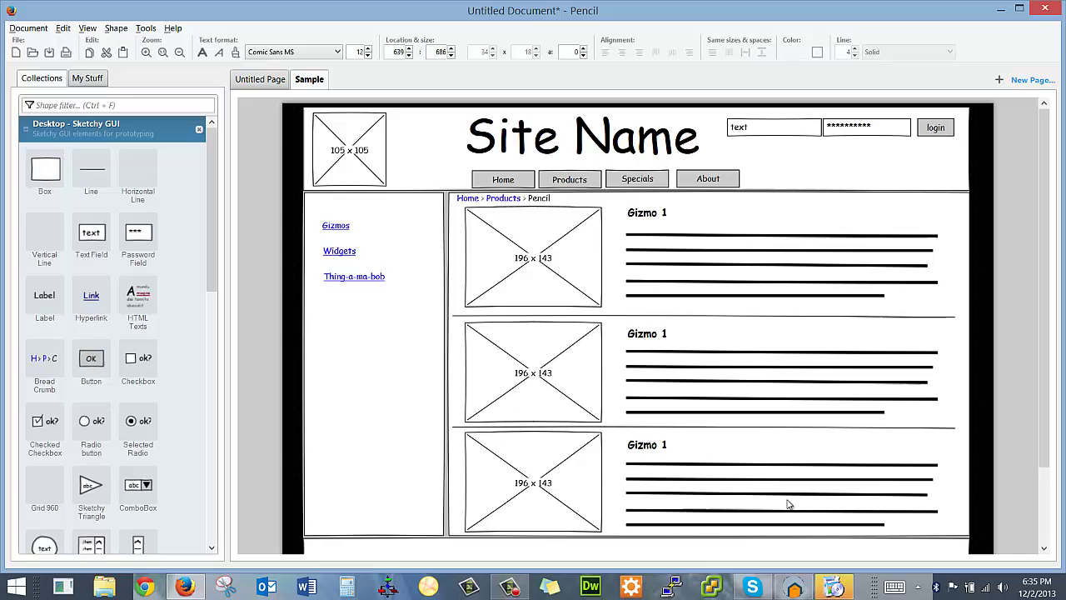
Step: Save the wireframe as a new file named sample via the Document menu
{"action": "scroll", "coordinate": [785, 502], "scroll_direction": "down", "scroll_amount": 1}
{"action": "scroll", "coordinate": [785, 502], "scroll_direction": "up", "scroll_amount": 1}
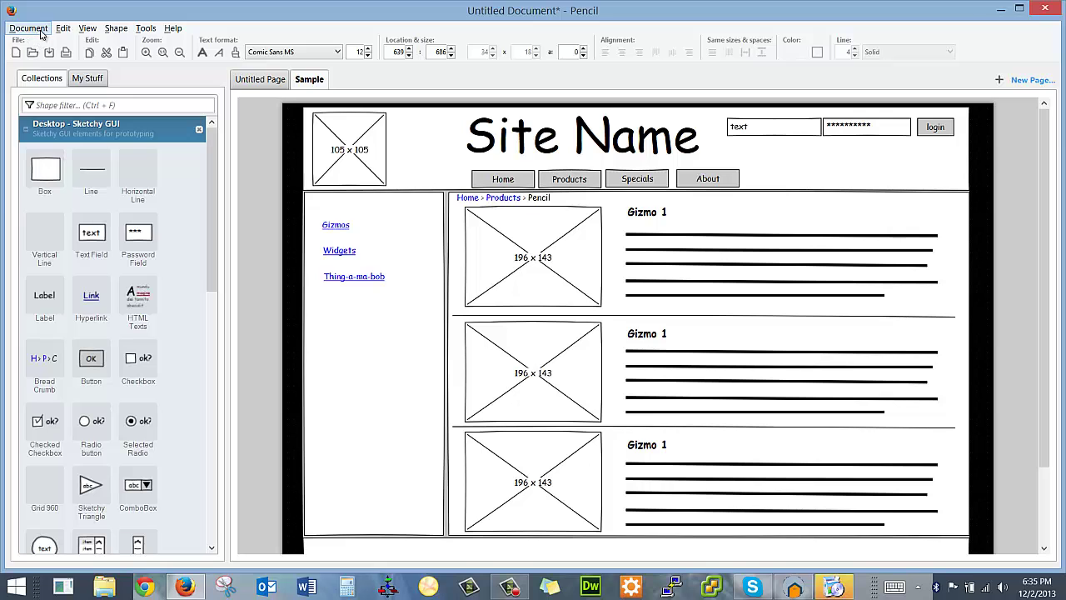
{"action": "left_click", "coordinate": [41, 31]}
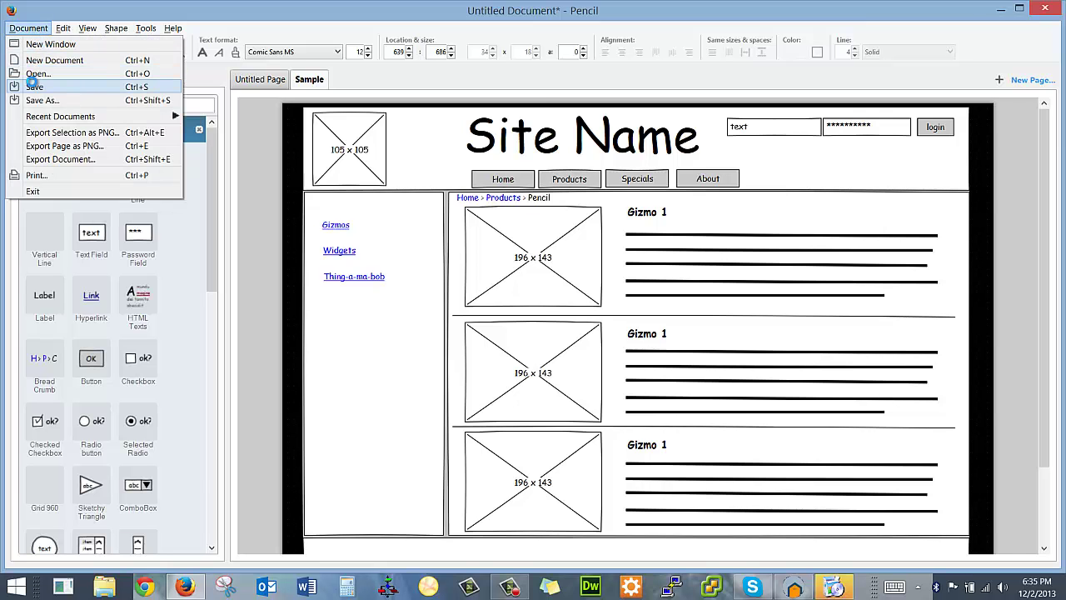
{"action": "left_click", "coordinate": [33, 87]}
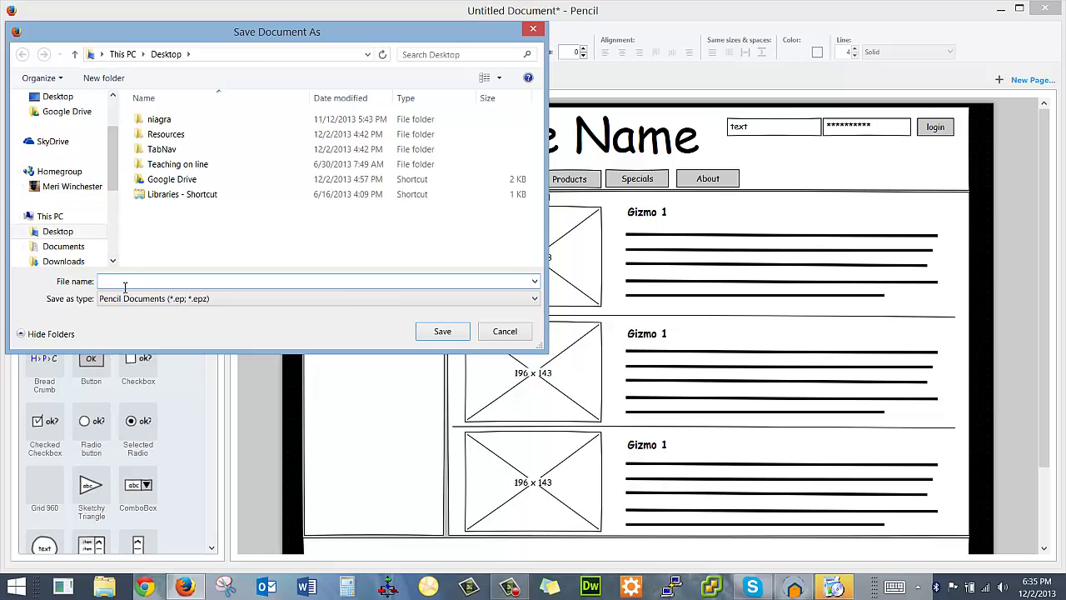
{"action": "type", "text": "sample"}
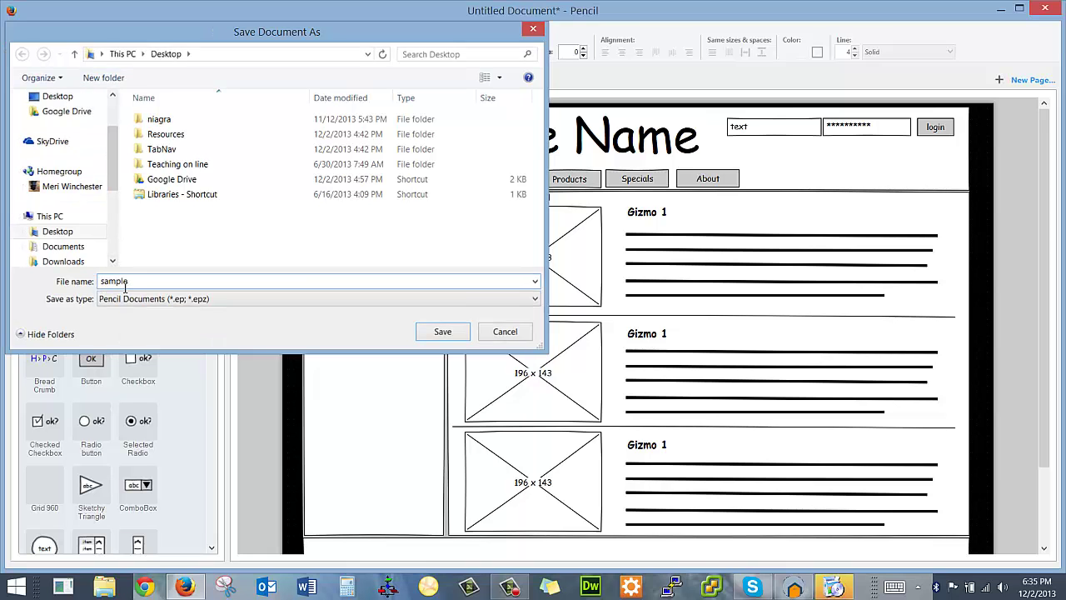
{"action": "key", "text": "Return"}
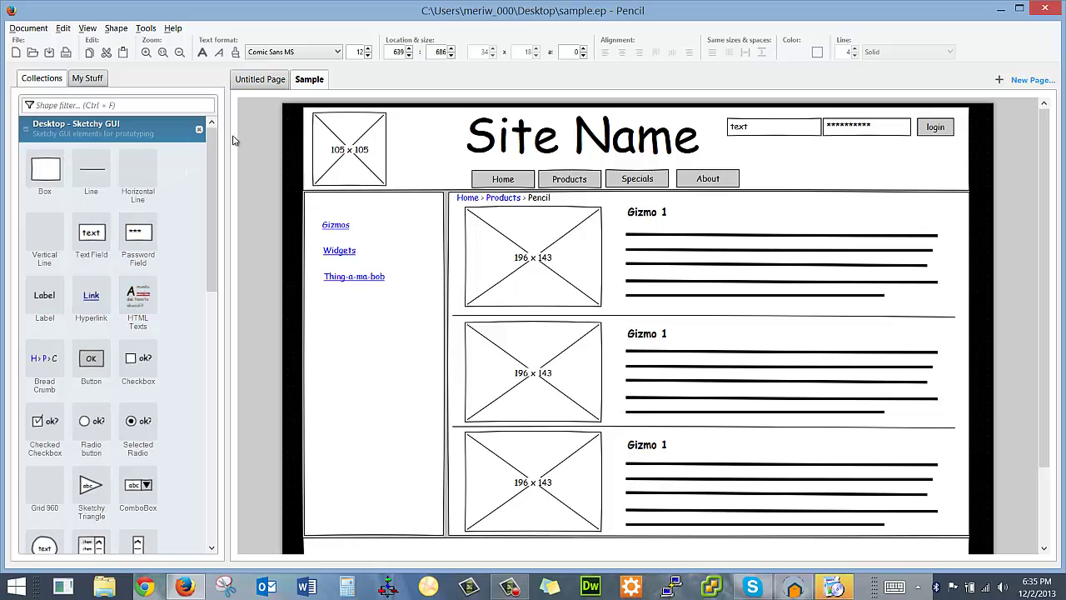
Step: Duplicate the Sample page twice from its tab's context menu
{"action": "right_click", "coordinate": [315, 80]}
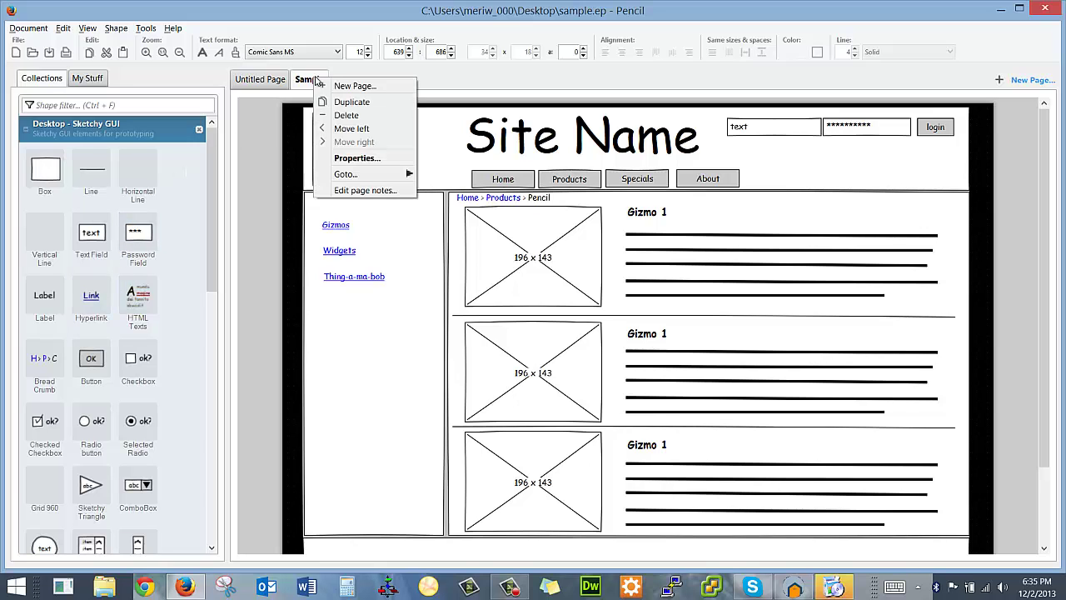
{"action": "left_click", "coordinate": [340, 101]}
{"action": "right_click", "coordinate": [348, 82]}
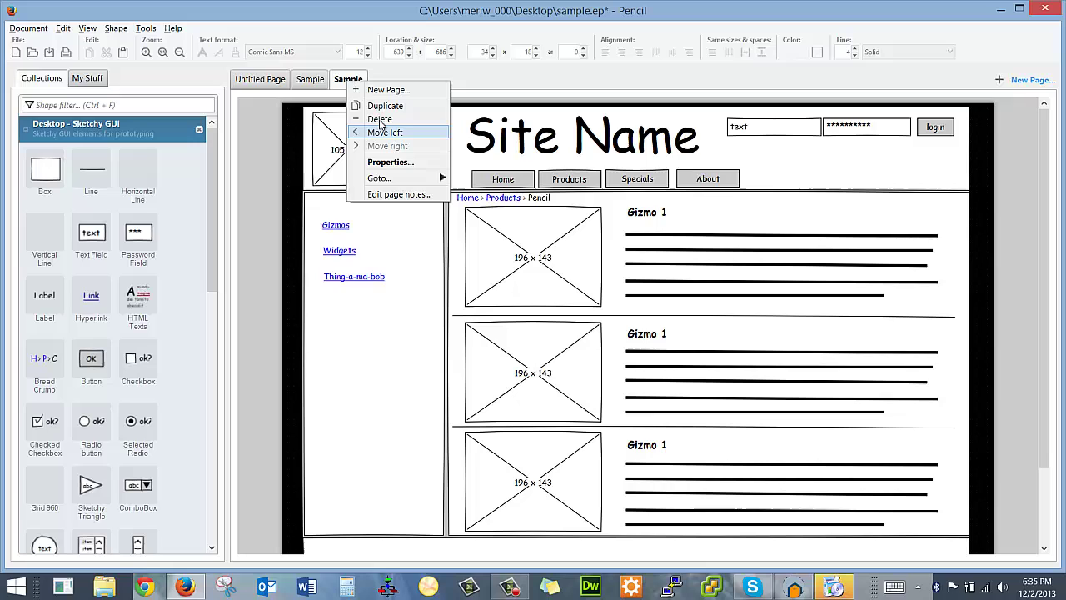
{"action": "left_click", "coordinate": [375, 106]}
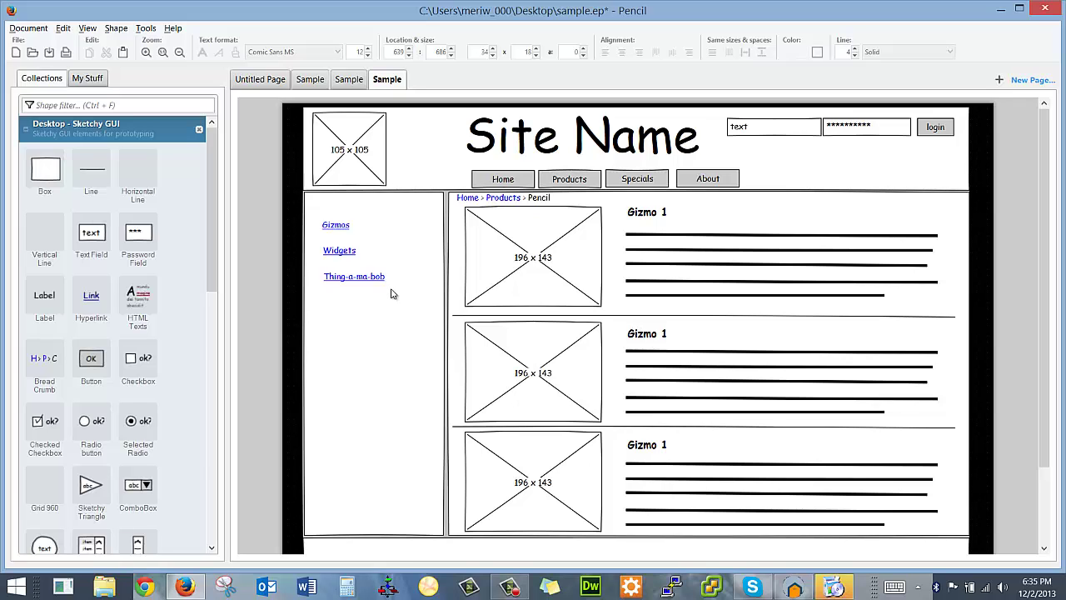
Step: Start the Document Export Wizard and choose Rasterized graphics (PNG) as the format
{"action": "left_click", "coordinate": [28, 27]}
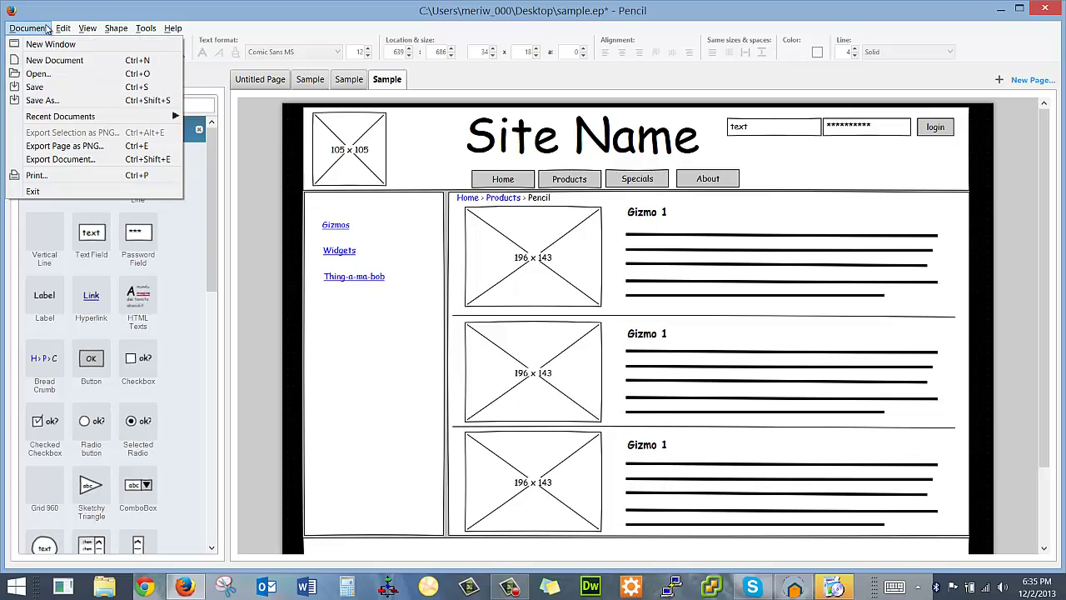
{"action": "left_click", "coordinate": [53, 160]}
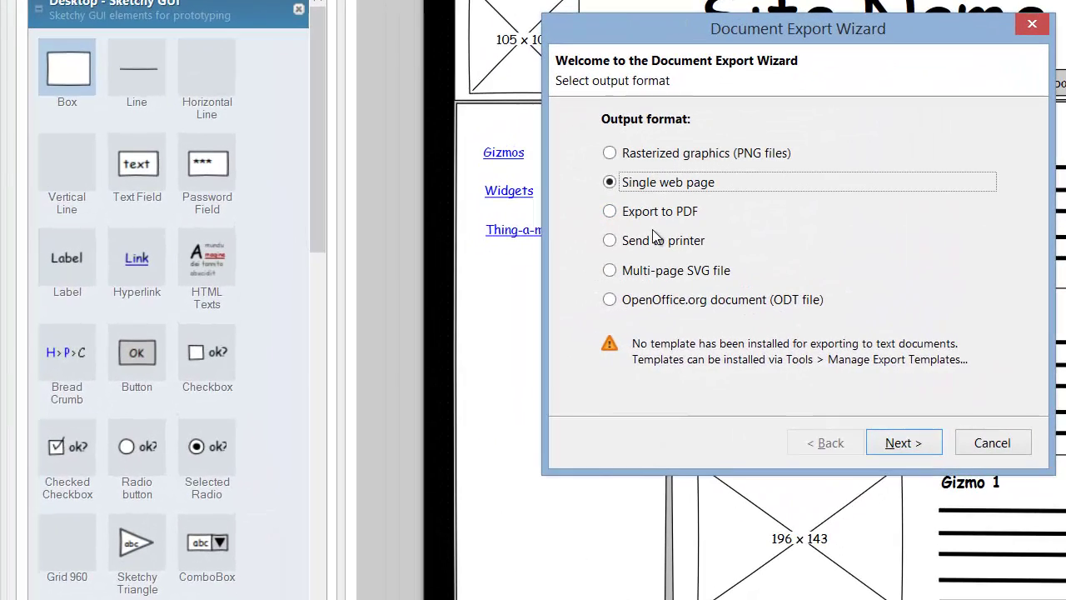
{"action": "left_click", "coordinate": [663, 212]}
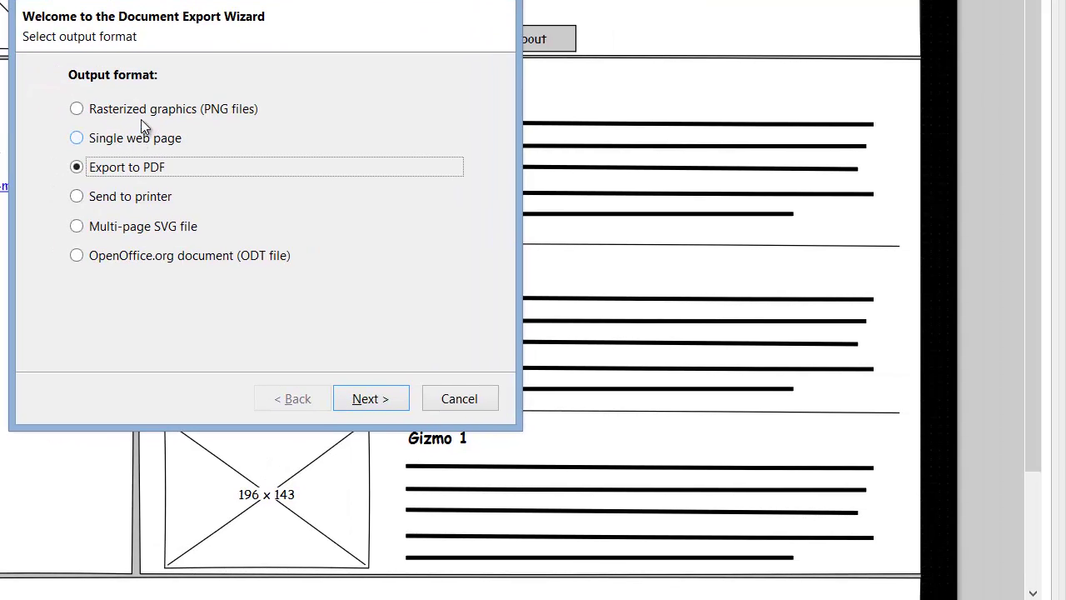
{"action": "left_click", "coordinate": [145, 113]}
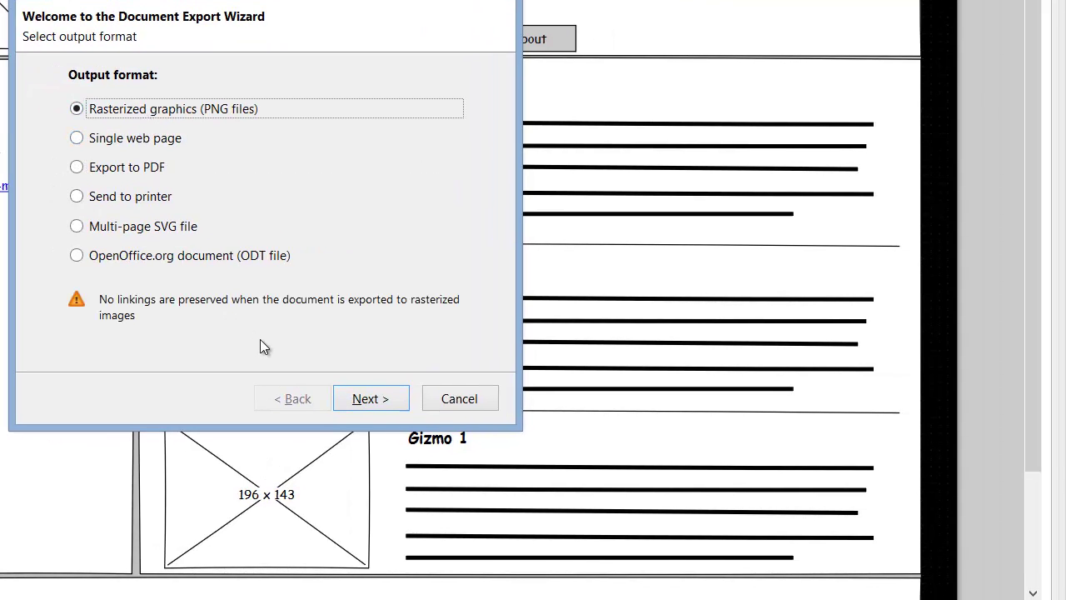
{"action": "left_click", "coordinate": [392, 406]}
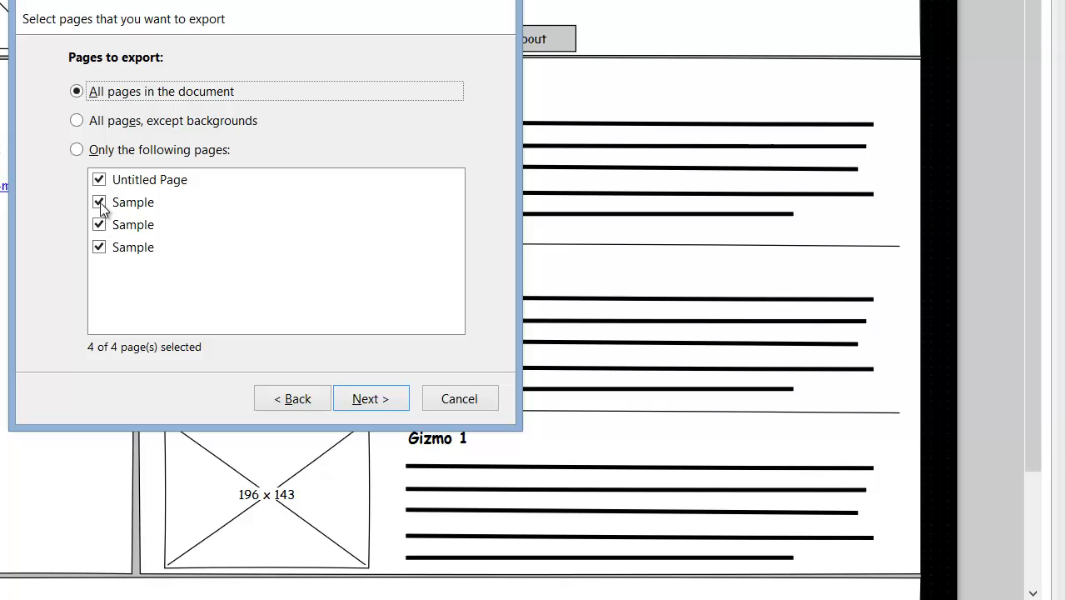
Step: Limit the export to the last Sample page only, excluding the other pages
{"action": "left_click", "coordinate": [78, 150]}
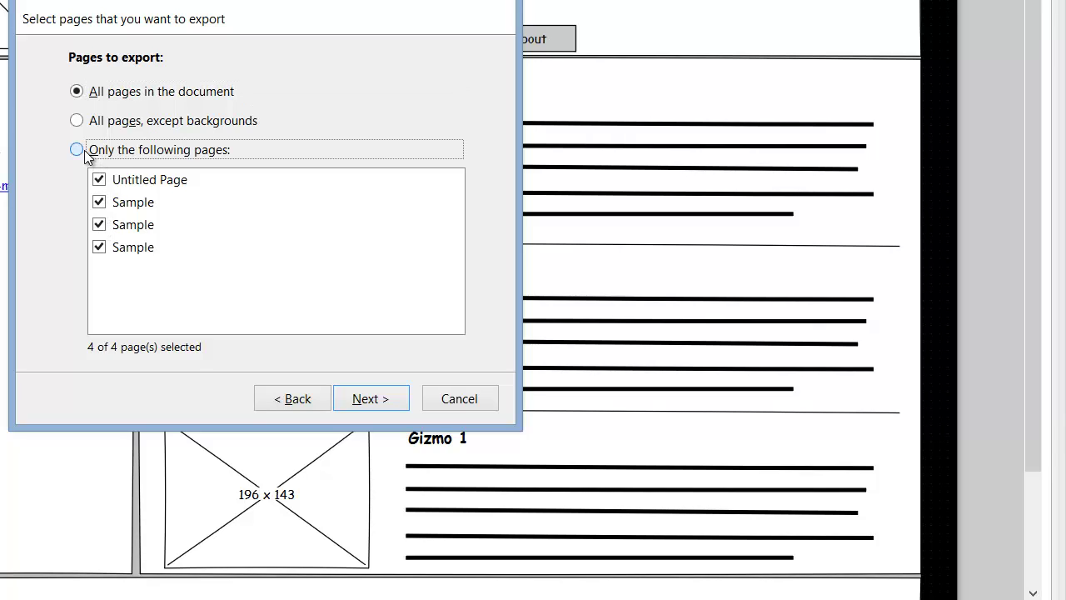
{"action": "left_click", "coordinate": [97, 204]}
{"action": "left_click", "coordinate": [97, 225]}
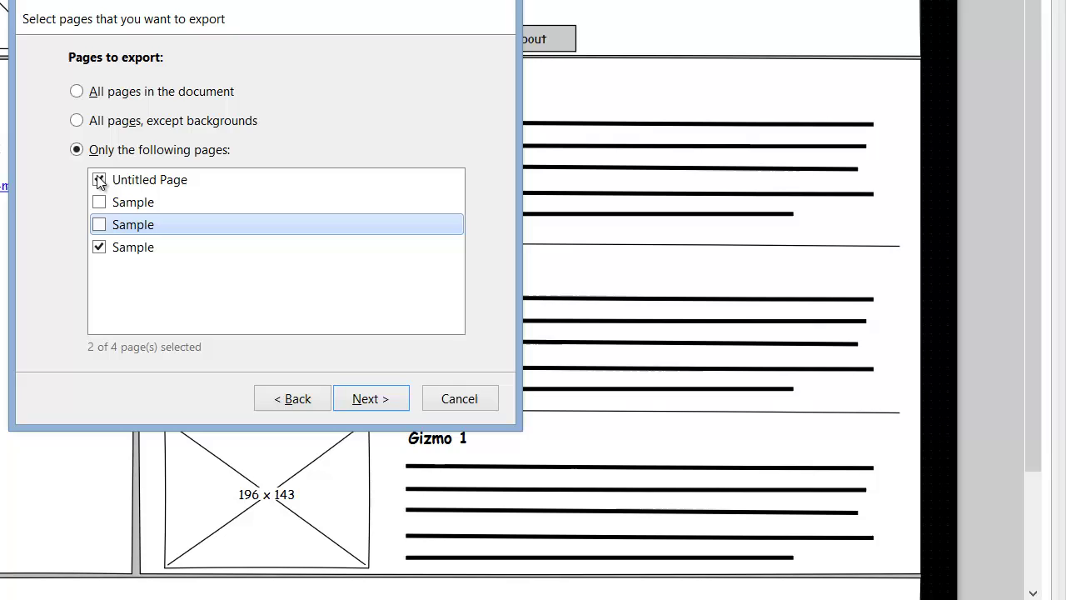
{"action": "left_click", "coordinate": [98, 180]}
Step: Set the Desktop as the export destination and finish the PNG export
{"action": "left_click", "coordinate": [372, 398]}
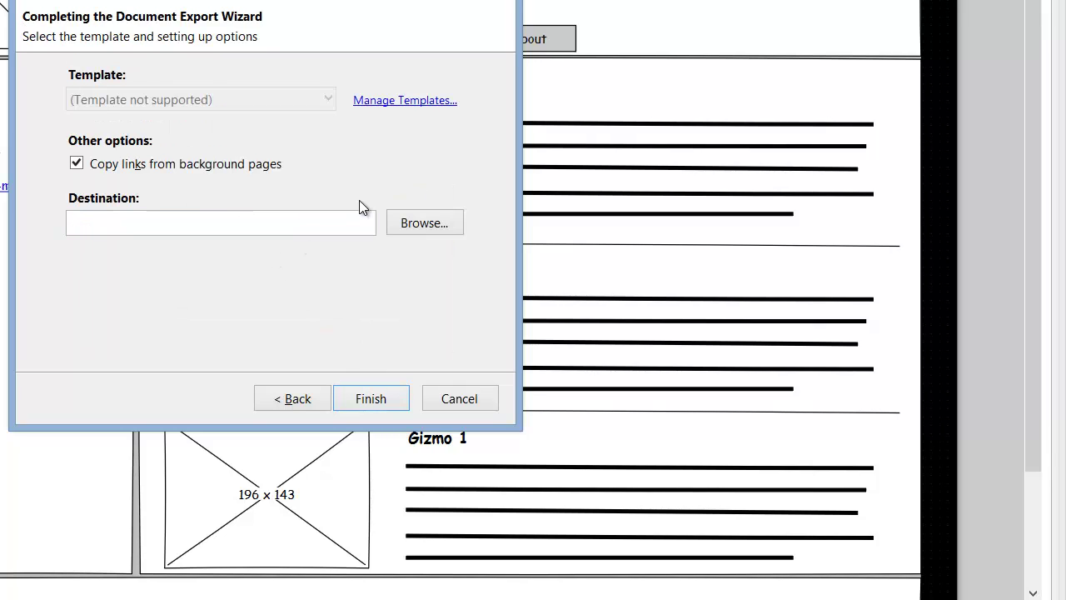
{"action": "left_click", "coordinate": [424, 222]}
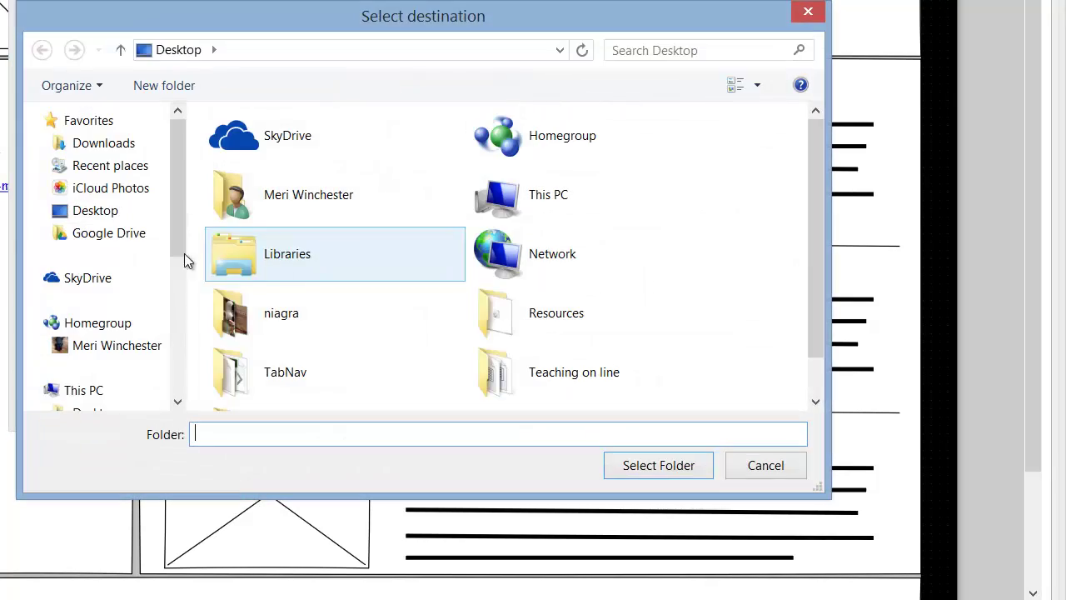
{"action": "left_click", "coordinate": [125, 211]}
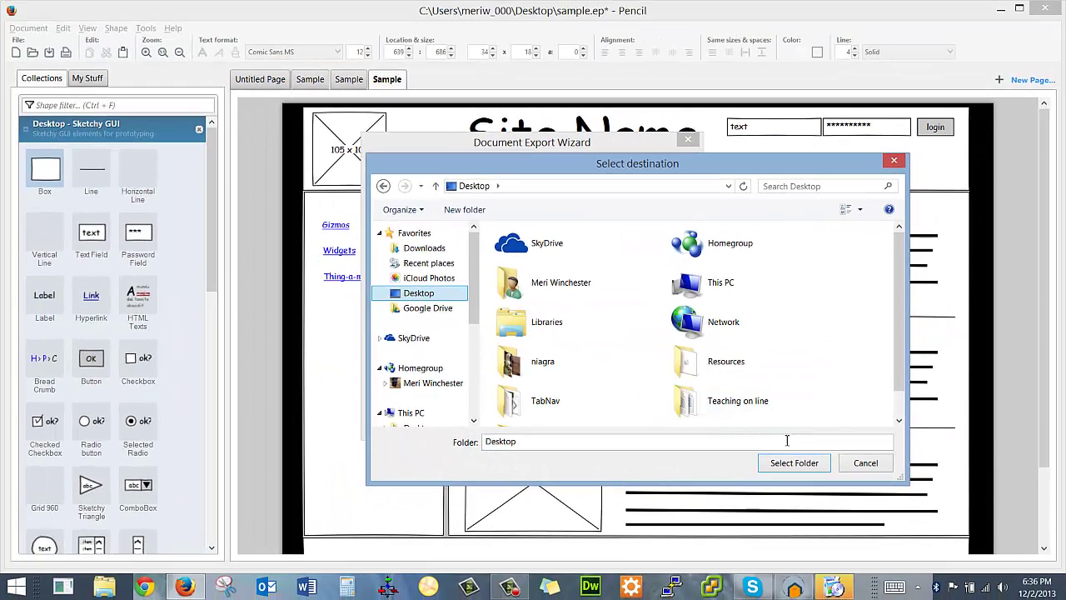
{"action": "left_click", "coordinate": [790, 463]}
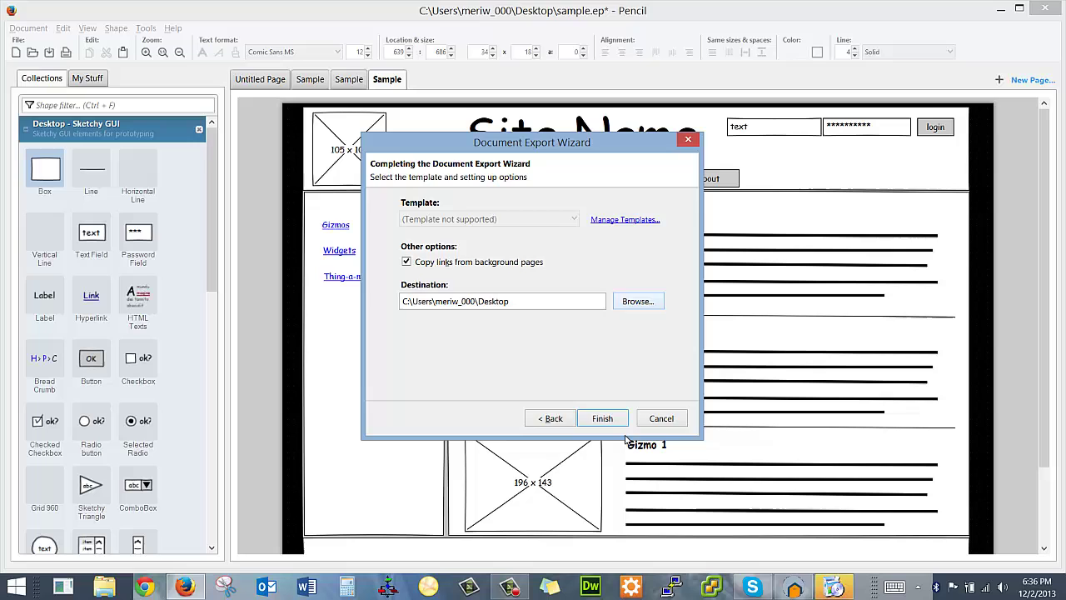
{"action": "left_click", "coordinate": [603, 419]}
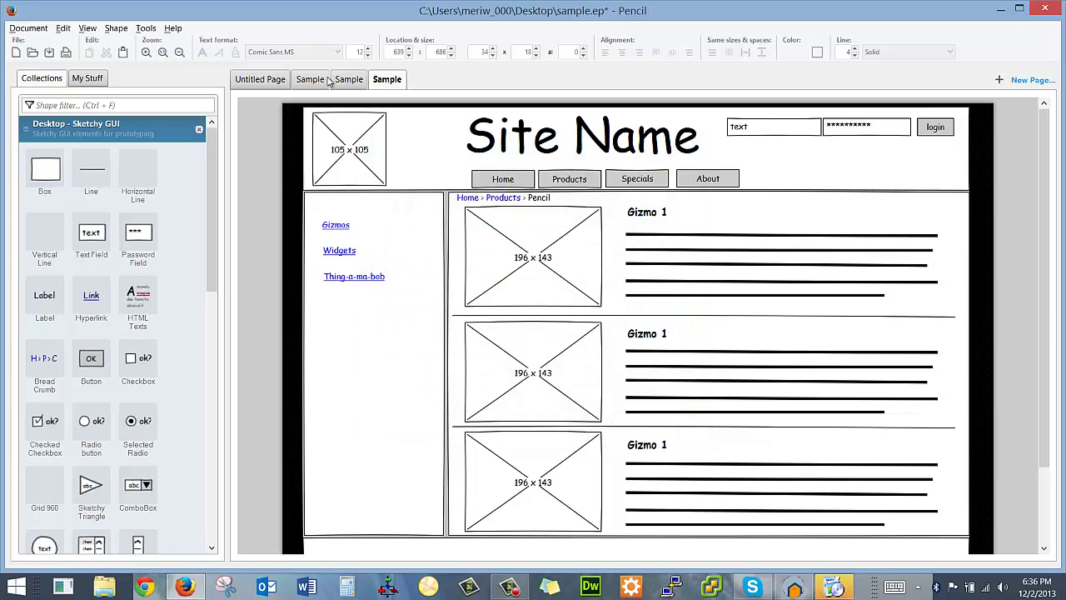
Step: Minimize Pencil, dismiss the Google Drive error, and open sample_2 from the desktop in Photos
{"action": "left_click", "coordinate": [1000, 8]}
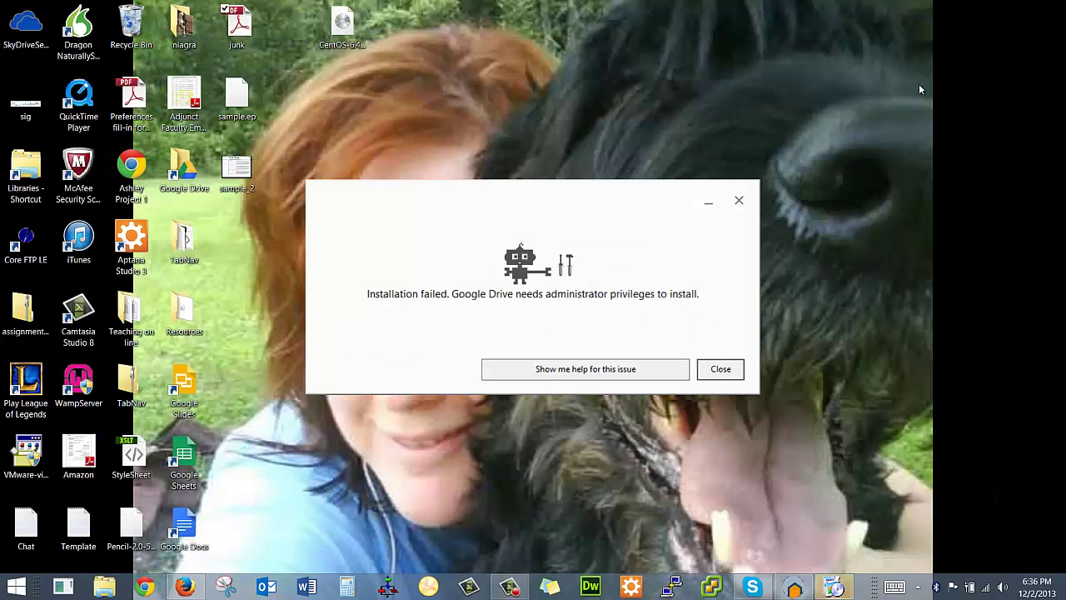
{"action": "left_click", "coordinate": [739, 200]}
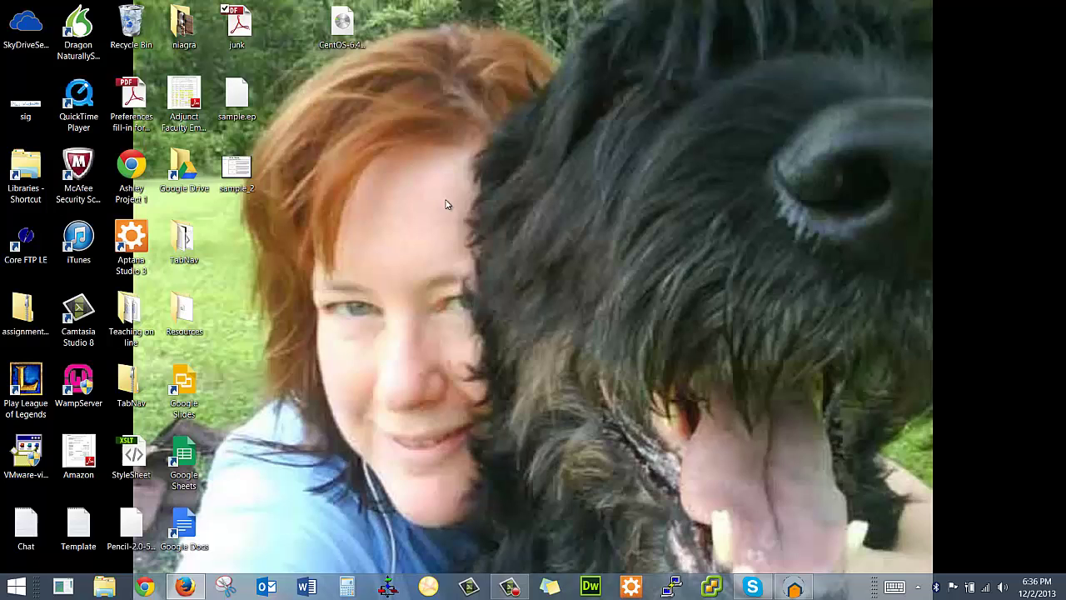
{"action": "left_click", "coordinate": [238, 173]}
{"action": "double_click", "coordinate": [238, 172]}
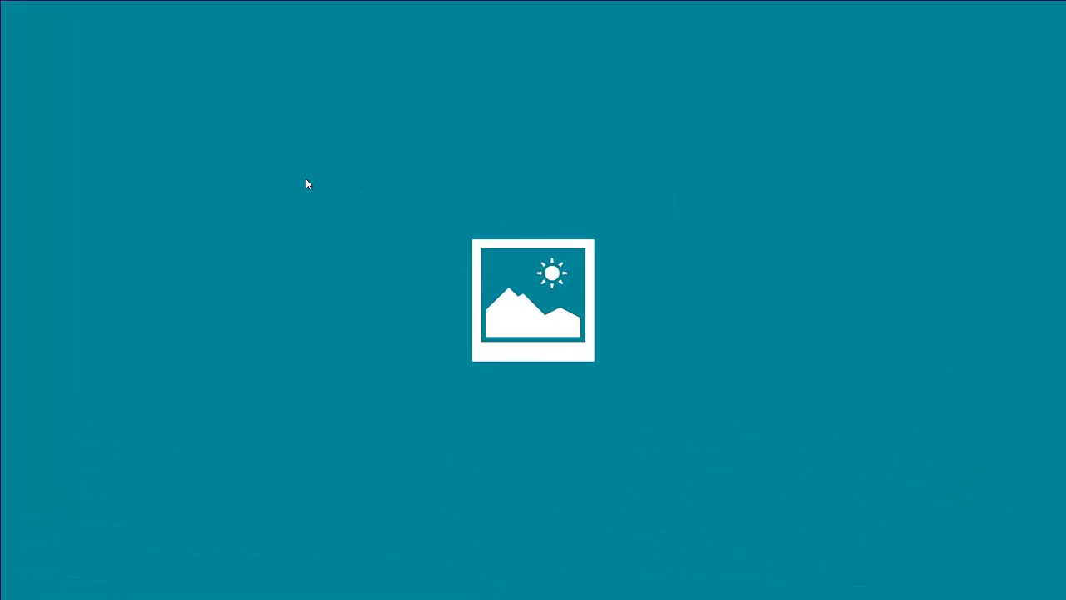